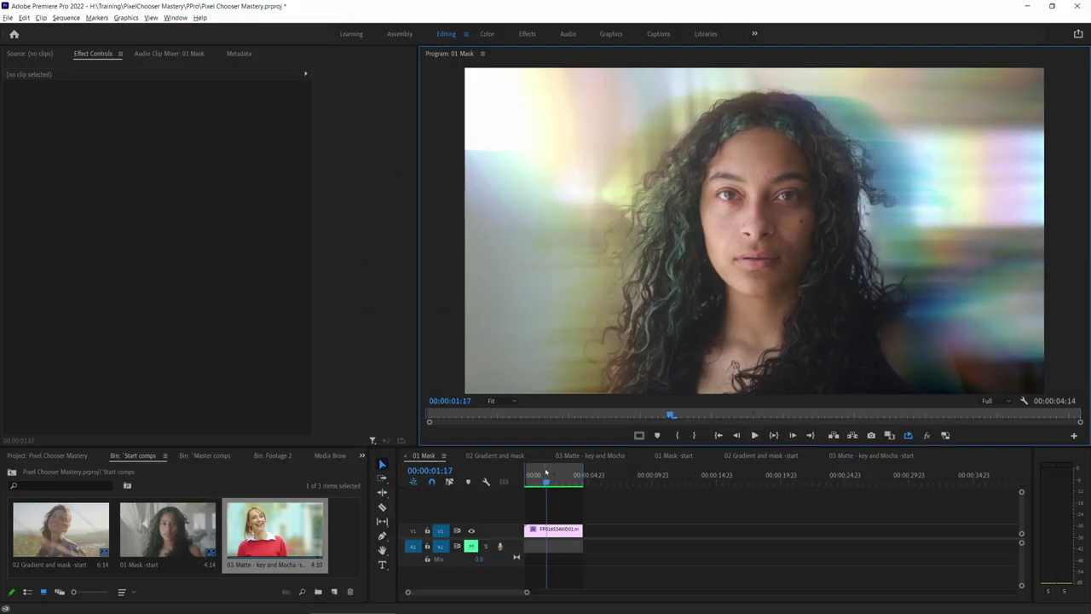
Step: Play the finished 01 Mask sequence from its start to review the example effect
left_click_drag(547, 473, 503, 480)
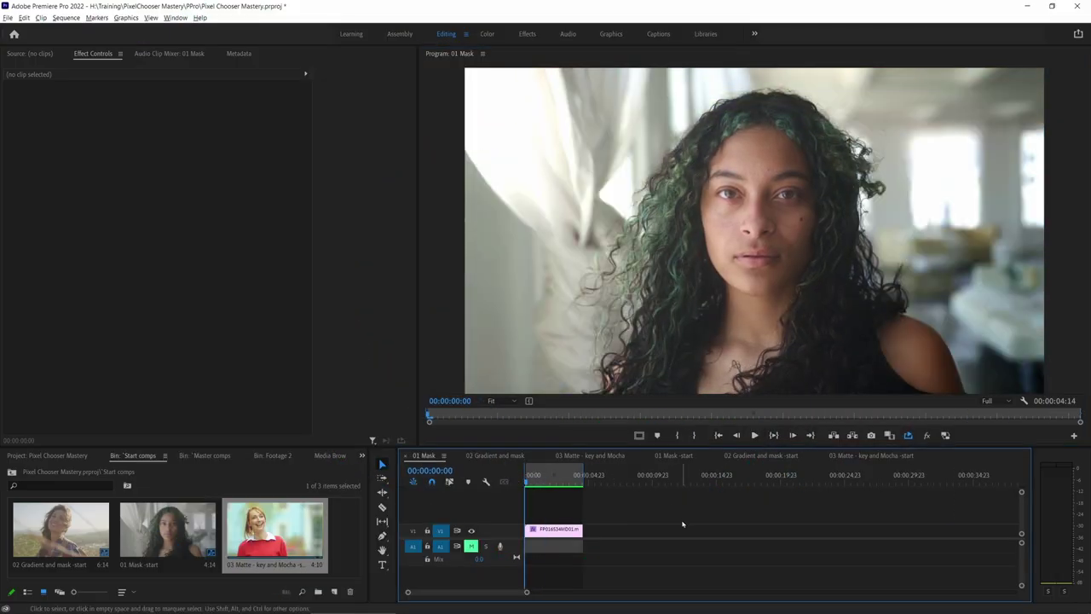
key("space")
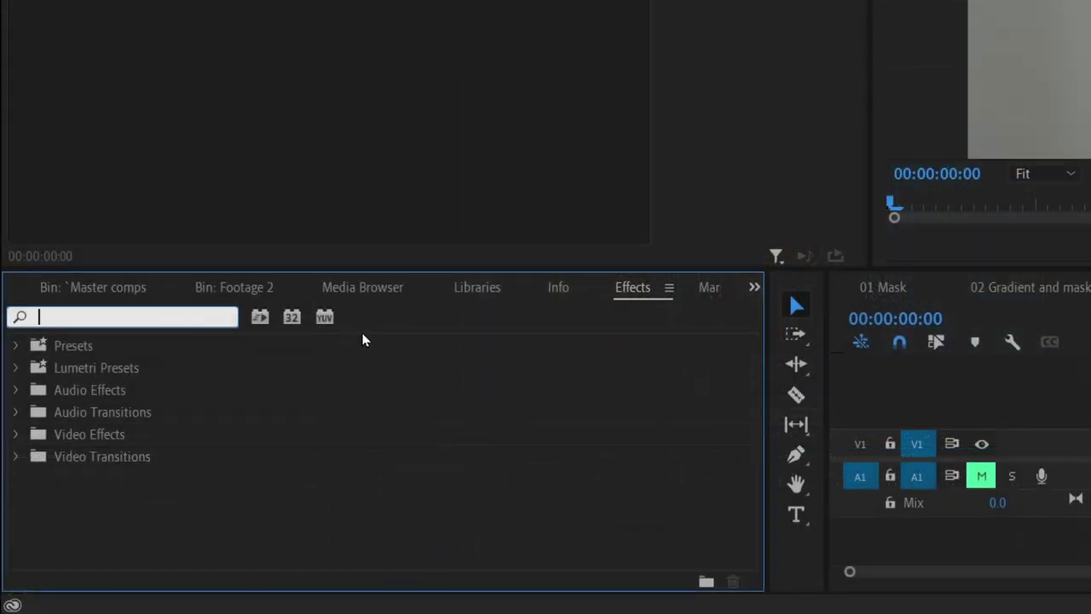
Step: Search the effects for "bcc+ pri" and apply BCC+Prism to the clip in the 01 Mask -start sequence
type("bcc")
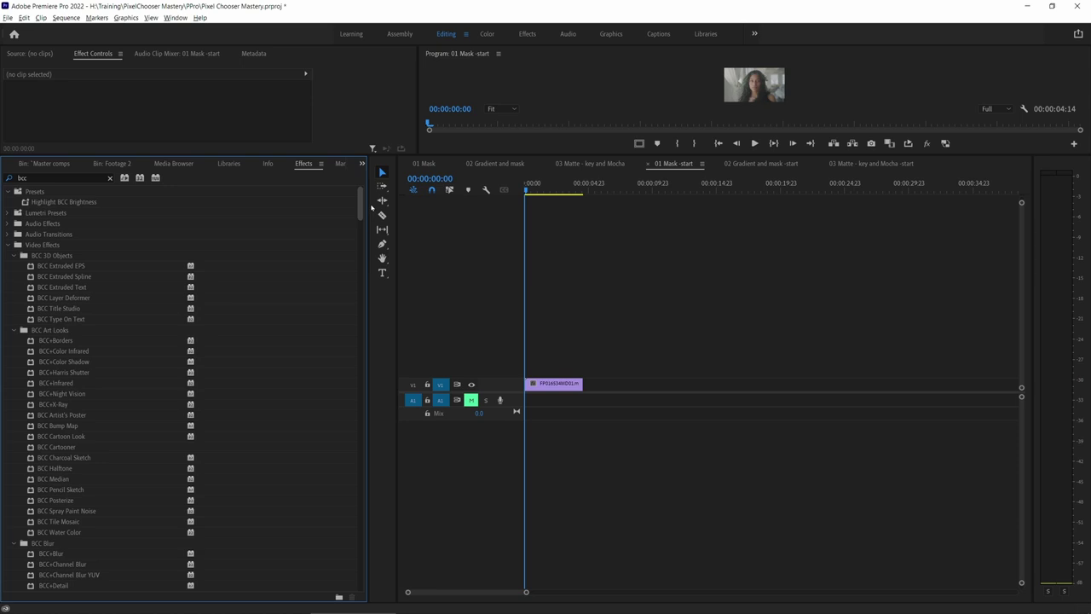
left_click_drag(367, 206, 374, 233)
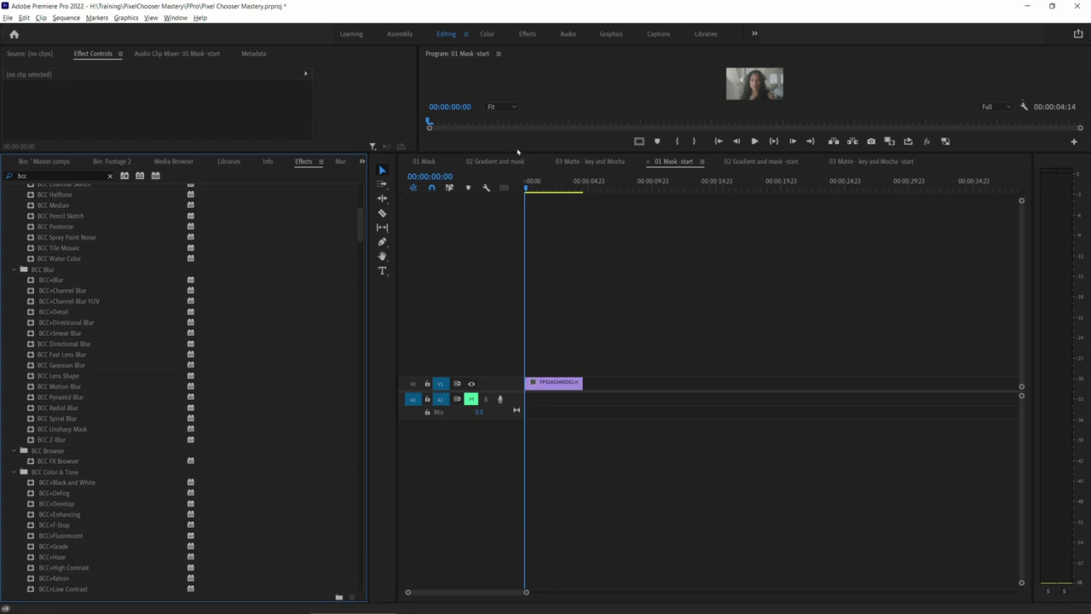
left_click_drag(366, 222, 368, 199)
left_click(44, 176)
type("+ pri")
left_click(541, 380)
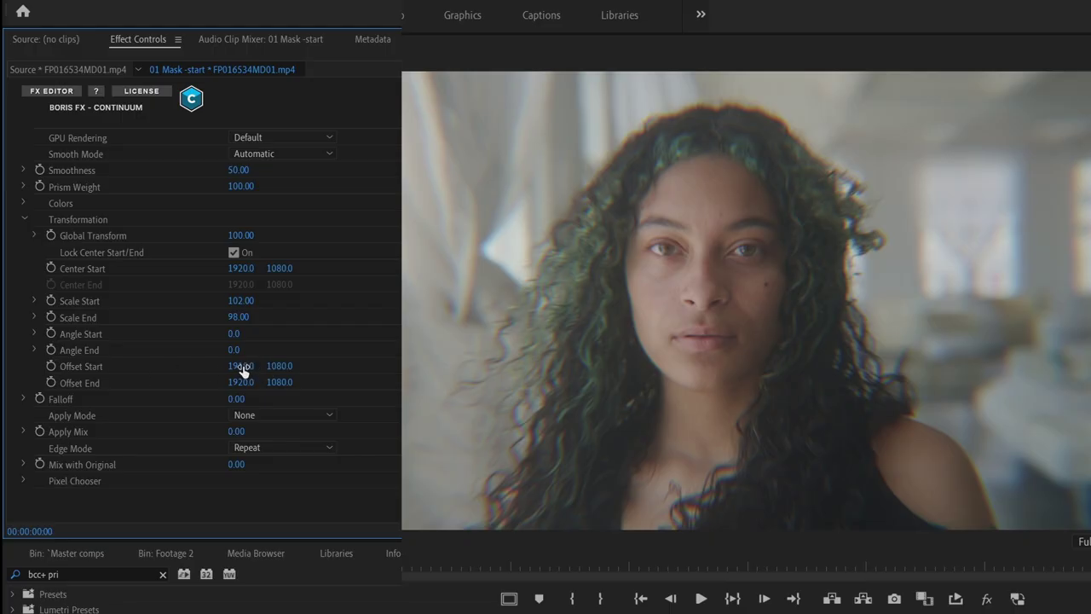
Step: Set the prism's Offset Start X to 1558 and Offset End X to 1942, and compare several apply modes before choosing HardLight
left_click_drag(164, 277, 103, 277)
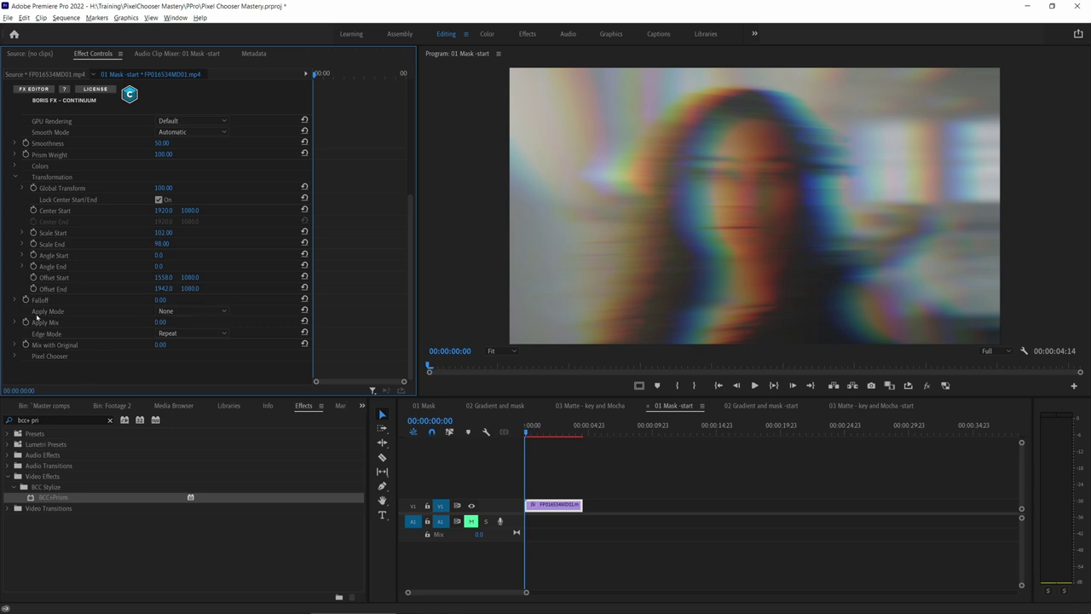
left_click(198, 312)
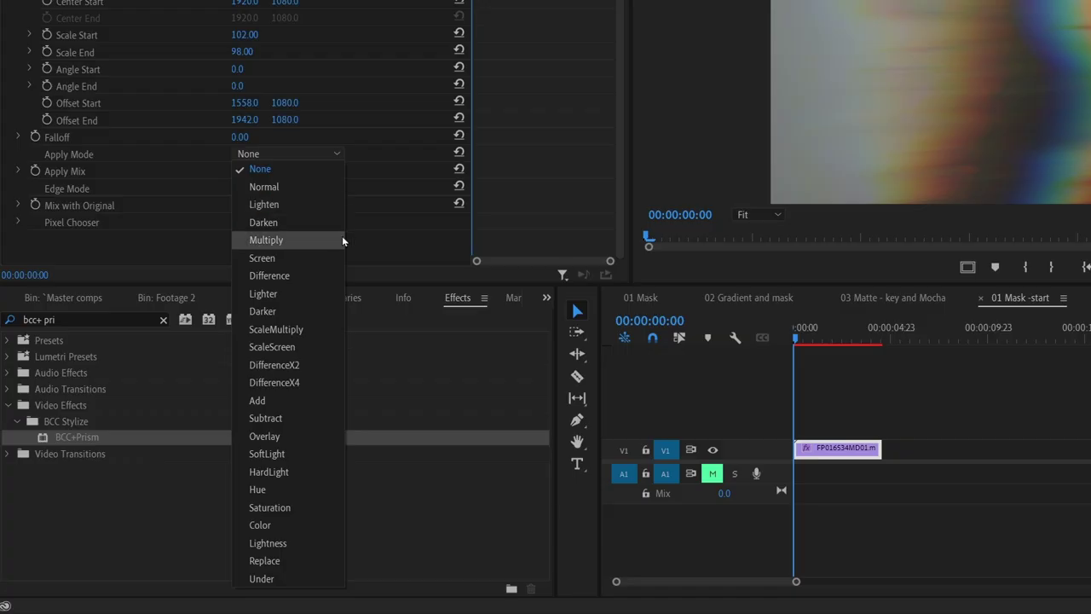
left_click(331, 206)
left_click(329, 155)
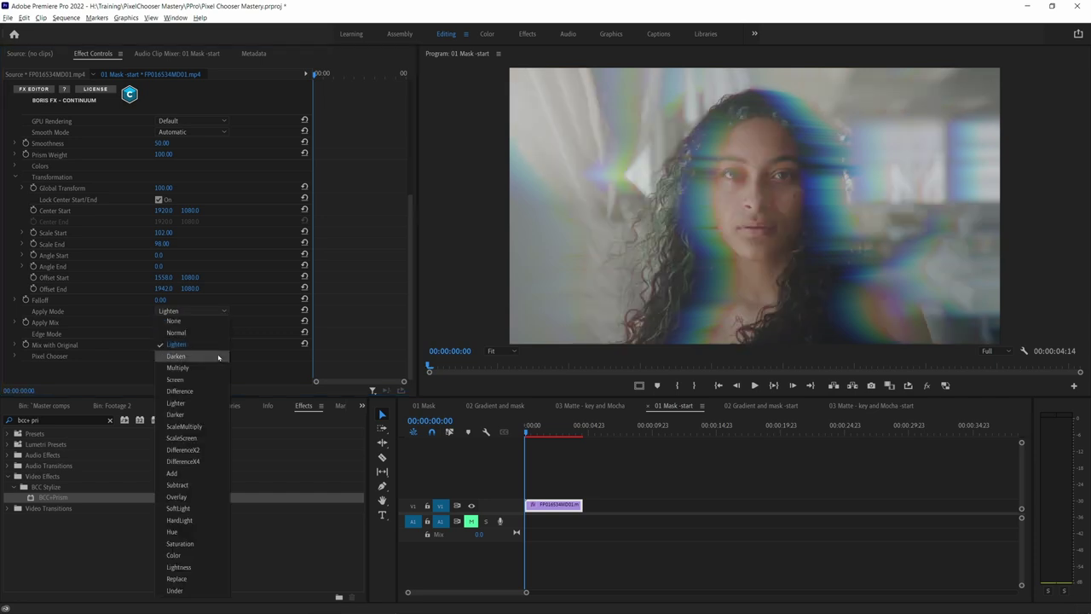
left_click(219, 363)
left_click(194, 311)
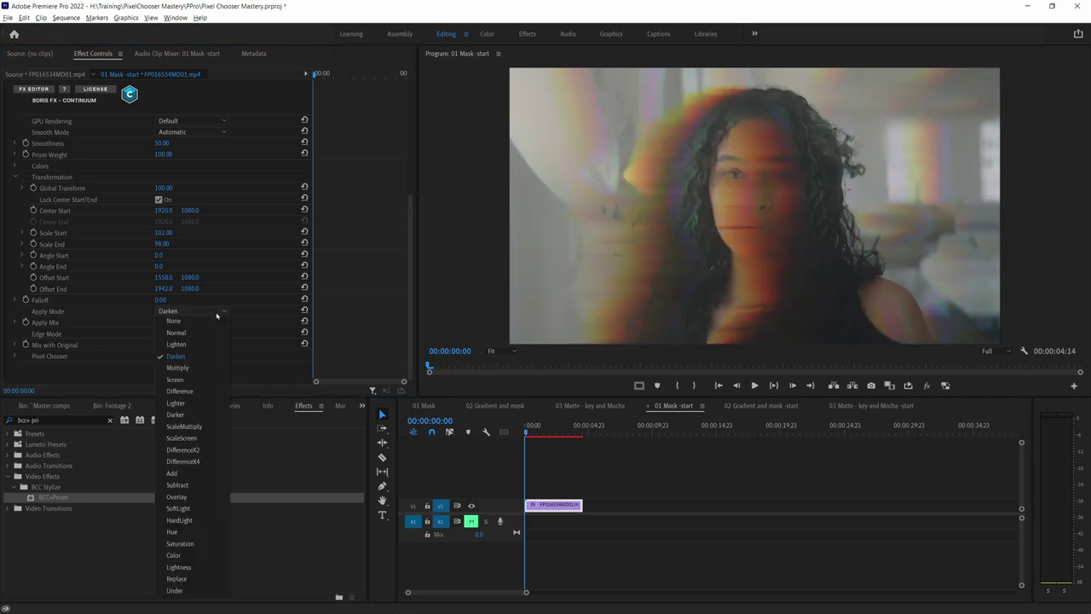
left_click(204, 381)
left_click(195, 311)
left_click(181, 497)
left_click(208, 311)
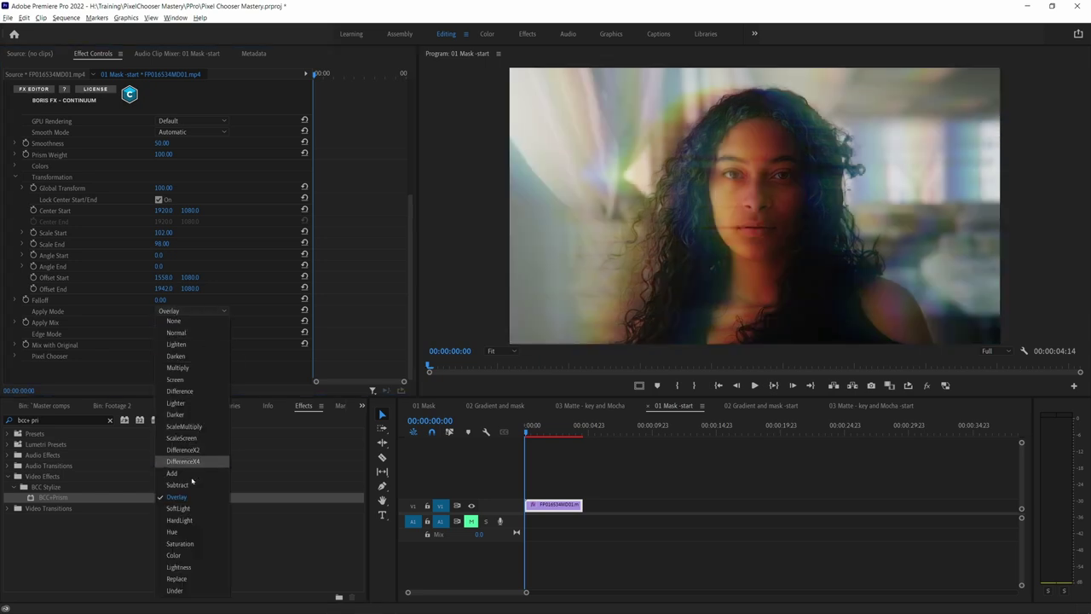
left_click(192, 522)
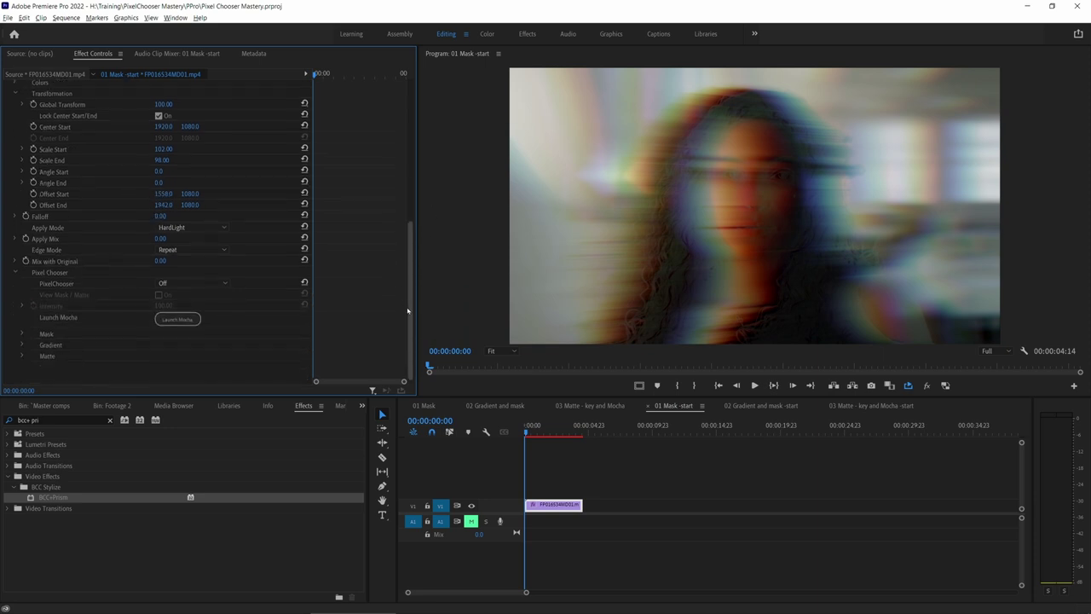
Step: Turn on the prism effect's PixelChooser and set its mask shape to Ellipse
left_click(194, 283)
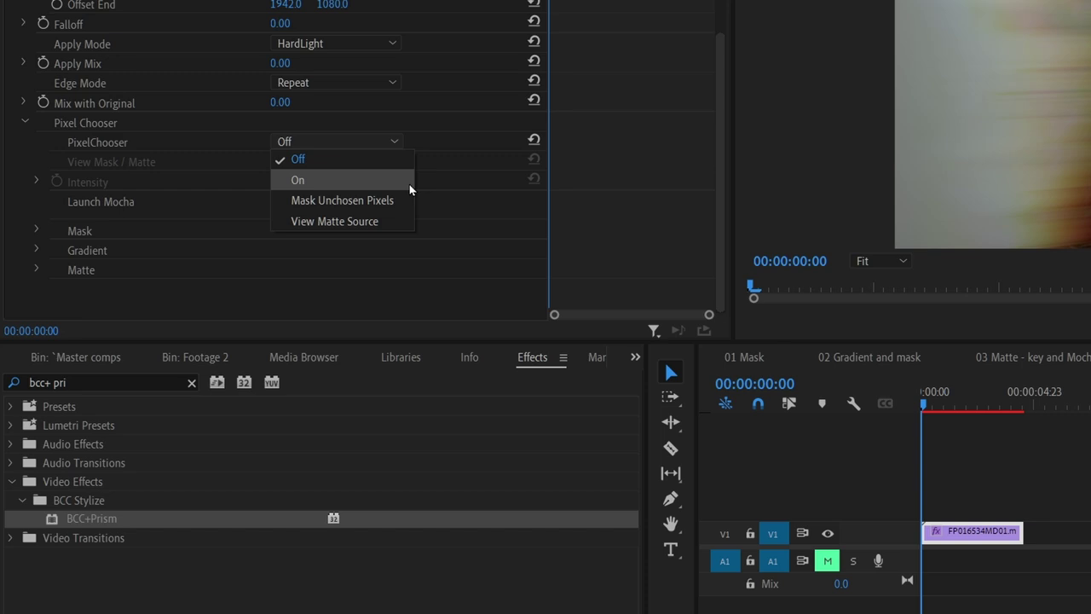
left_click(409, 184)
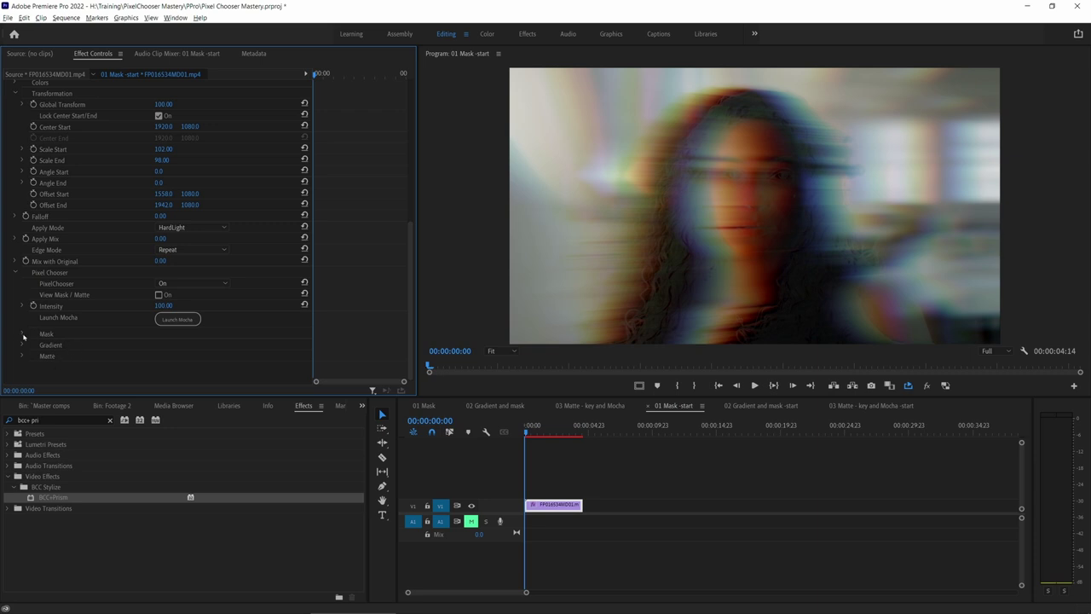
left_click(22, 335)
scroll(171, 273, "down", 3)
left_click(224, 232)
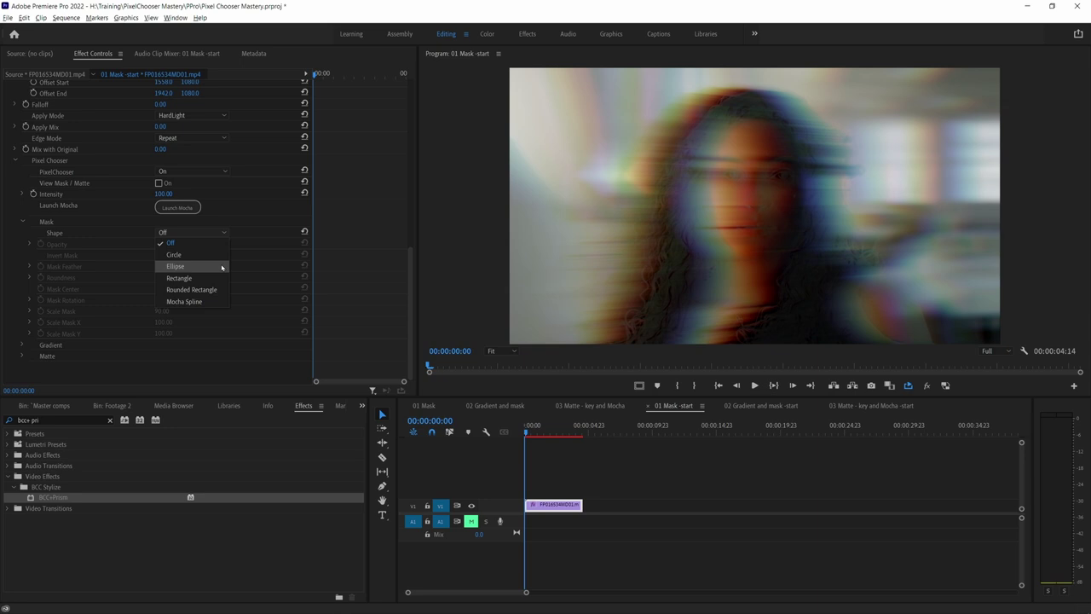
left_click(222, 267)
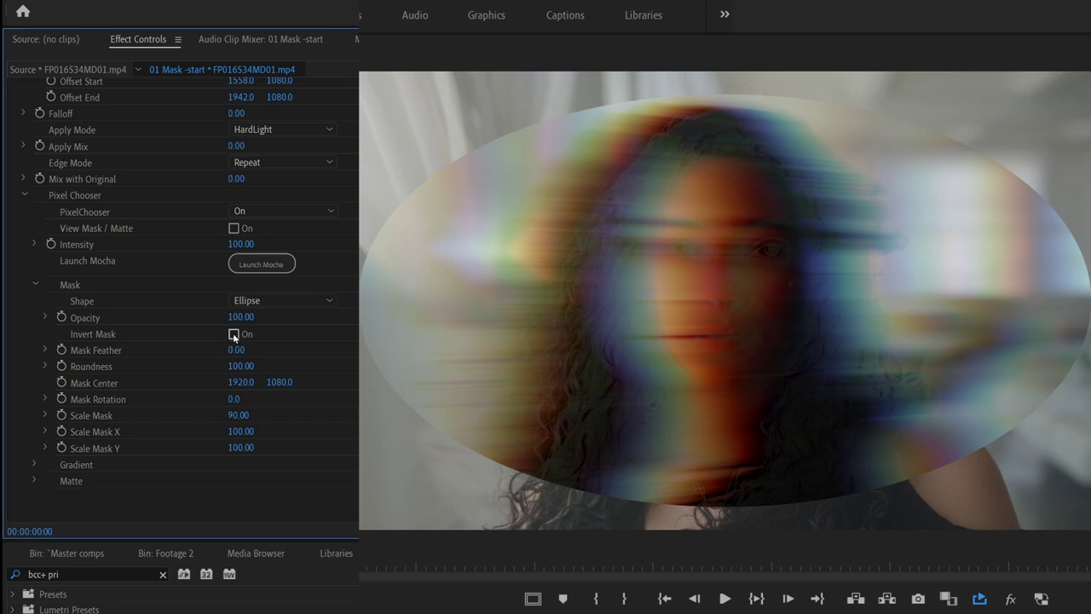
Step: Invert the ellipse mask, with a Mask Feather of 65 and a Mask Rotation of 90°
left_click(233, 335)
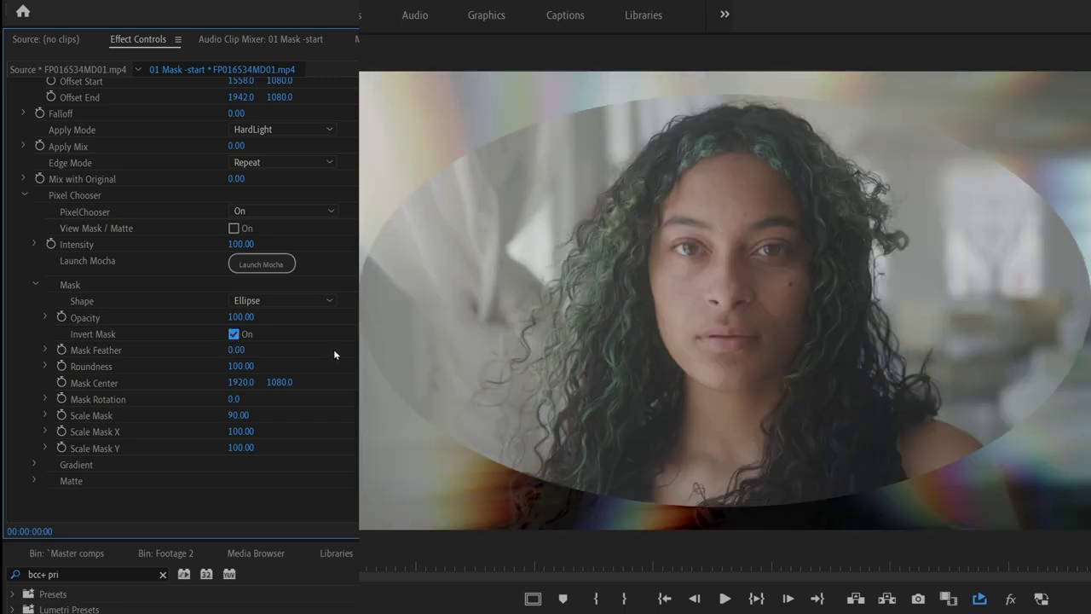
left_click_drag(249, 357, 304, 350)
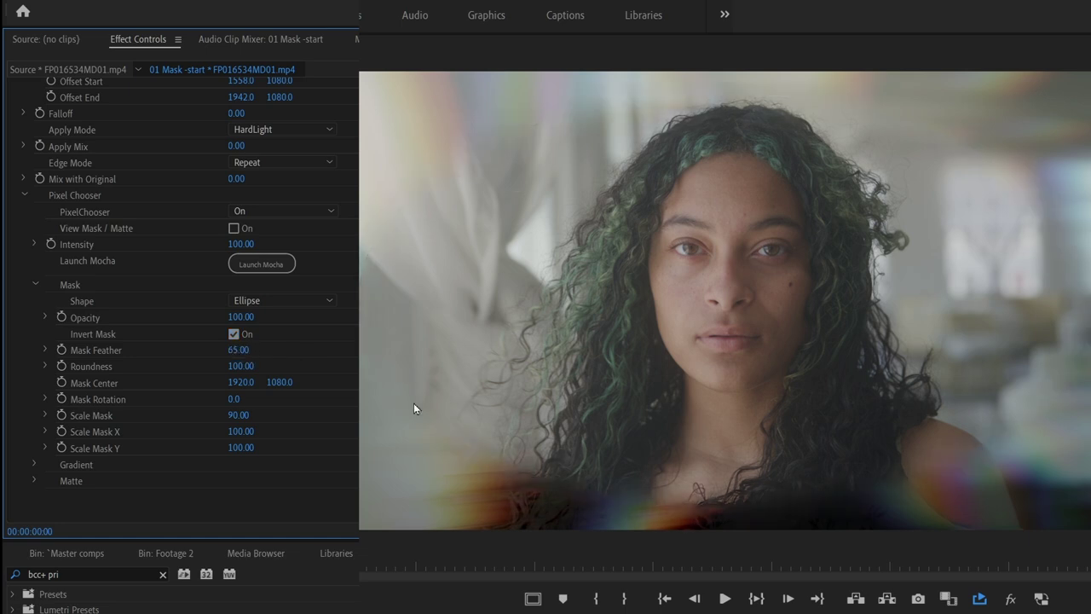
left_click(235, 399)
type("90")
key("Return")
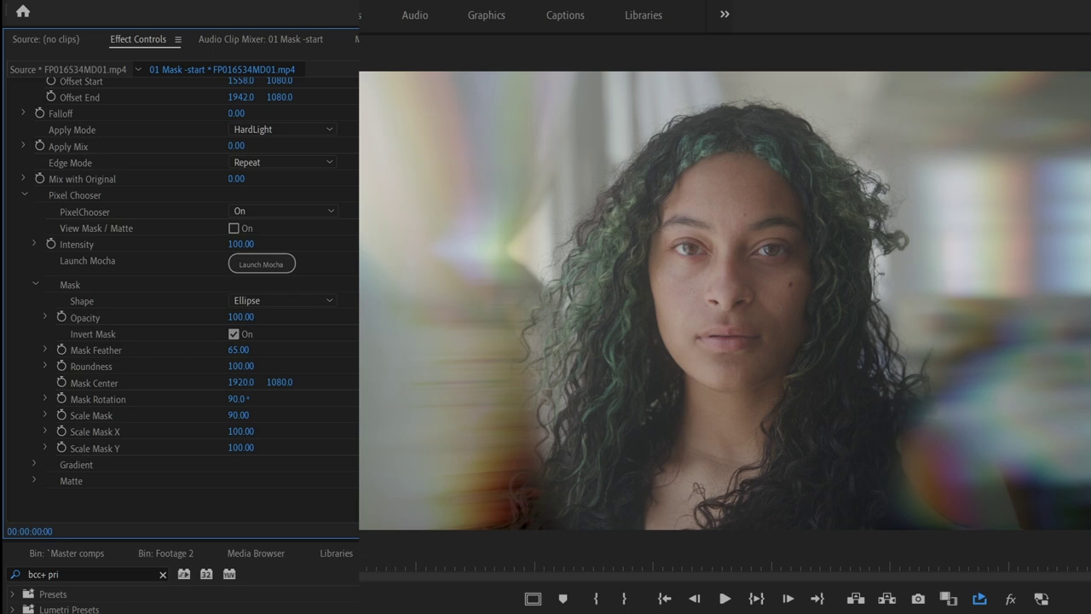
Step: Select the BCC+Prism effect and move the Mask Center down over the woman, to about 2043, 1726
scroll(46, 119, "up", 8)
left_click(64, 124)
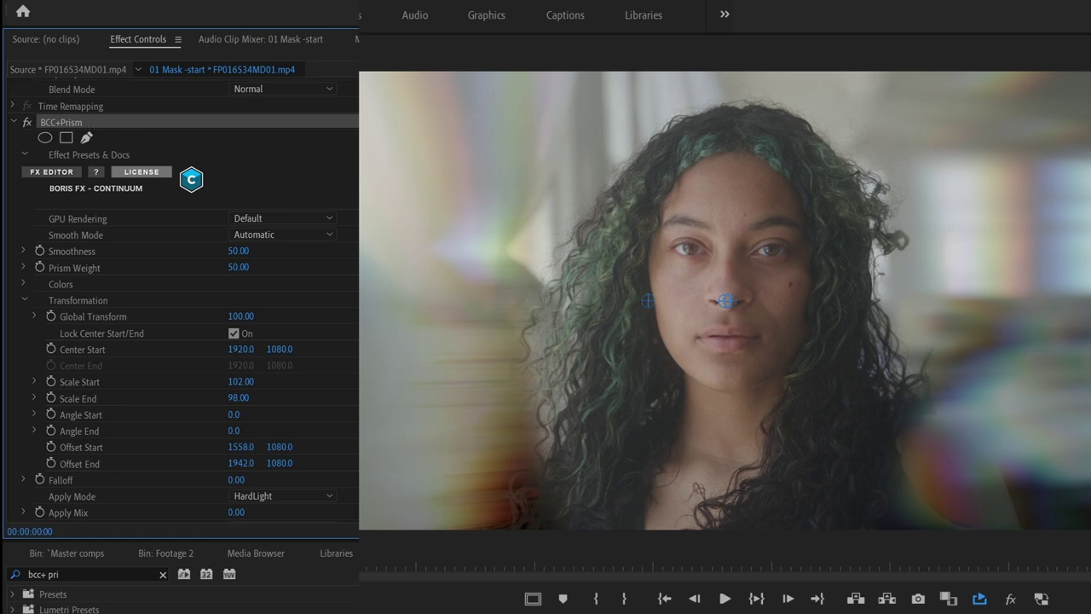
scroll(179, 299, "down", 8)
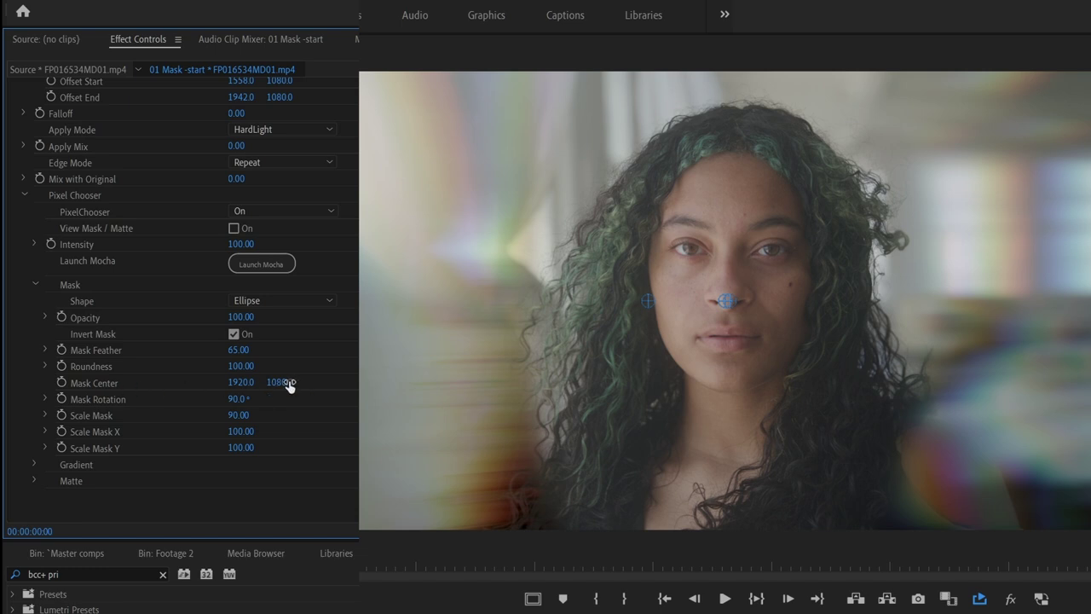
left_click_drag(286, 386, 343, 385)
left_click_drag(727, 320, 750, 438)
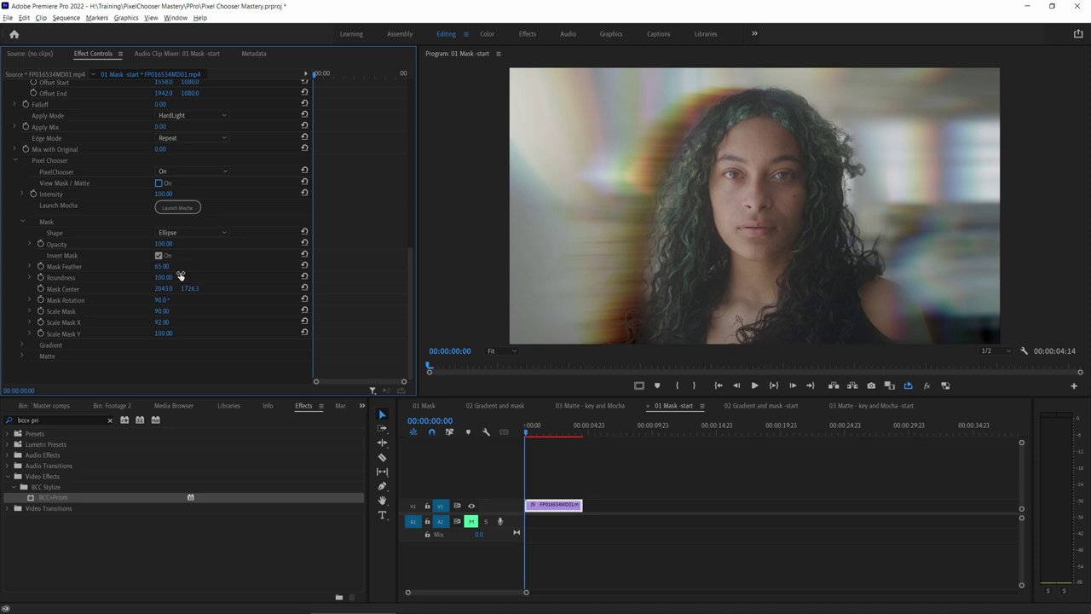
Step: Toggle the View Mask / Matte display on and off to compare the mask with the footage
left_click(159, 183)
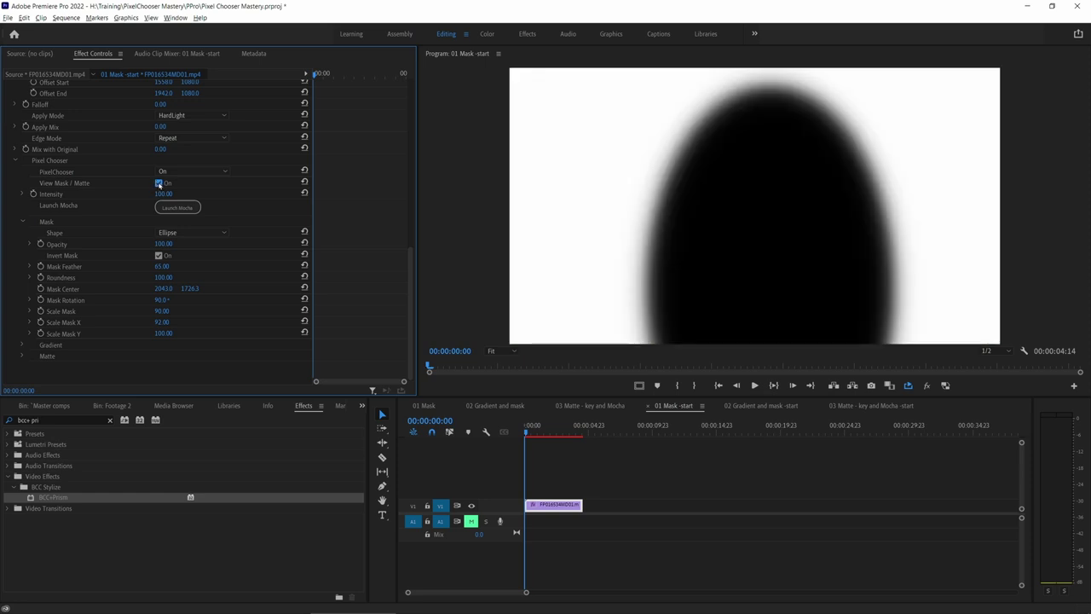
left_click(159, 184)
left_click(159, 184)
left_click(158, 184)
left_click(159, 184)
left_click(158, 183)
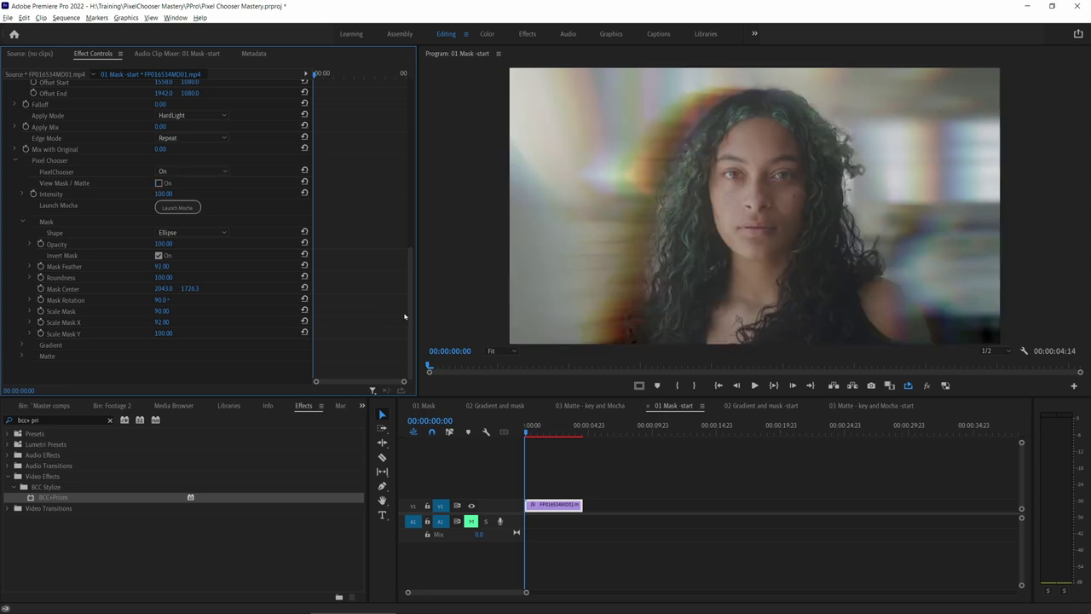
Step: At 00:00:00:09, set the prism's Global Transform to 0 and enable its animation
left_click_drag(404, 316, 412, 221)
left_click(529, 431)
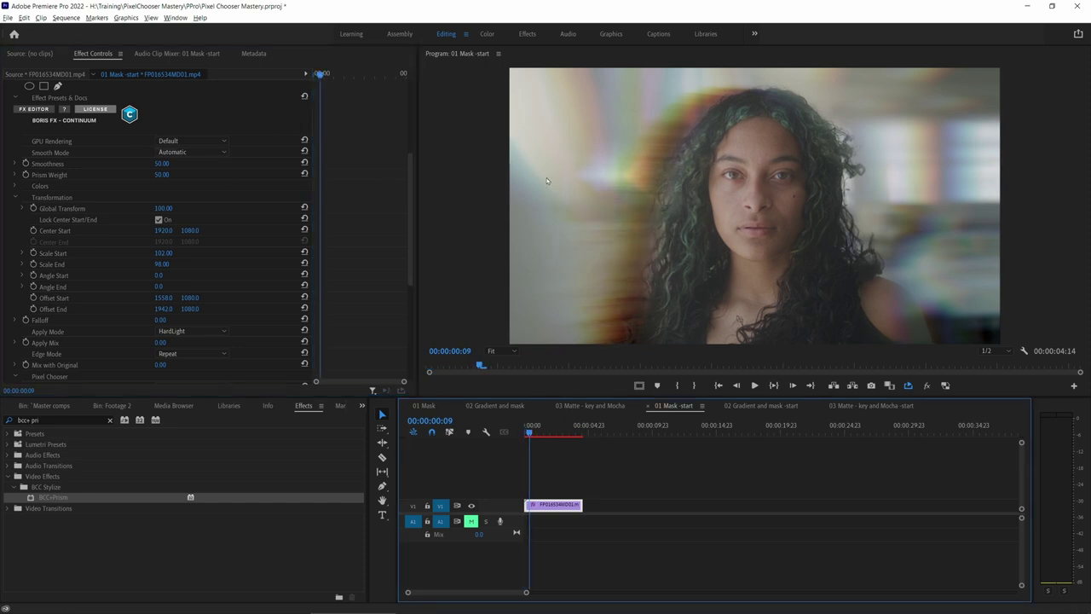
left_click_drag(162, 210, 83, 211)
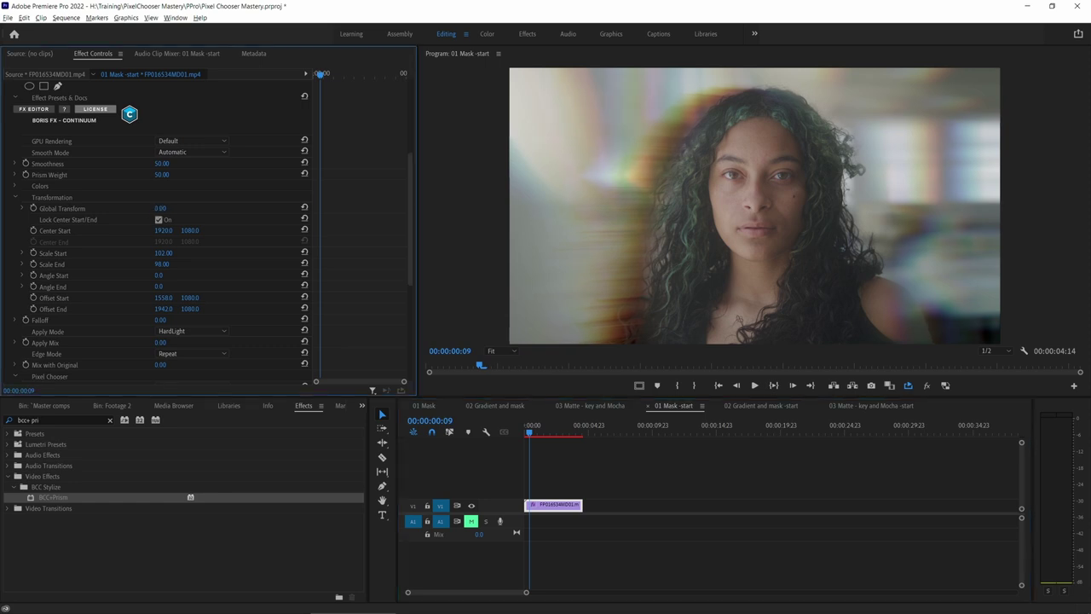
left_click(33, 208)
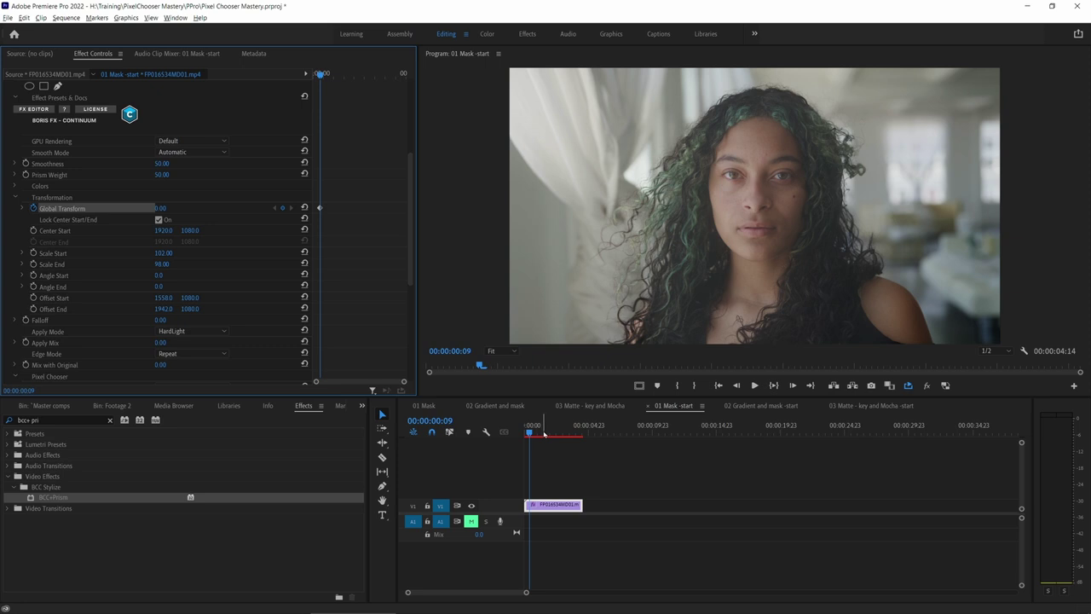
Step: Add a second Global Transform keyframe with a higher value at about 00:00:03:17
left_click(558, 434)
left_click_drag(558, 434, 566, 434)
left_click_drag(160, 208, 264, 208)
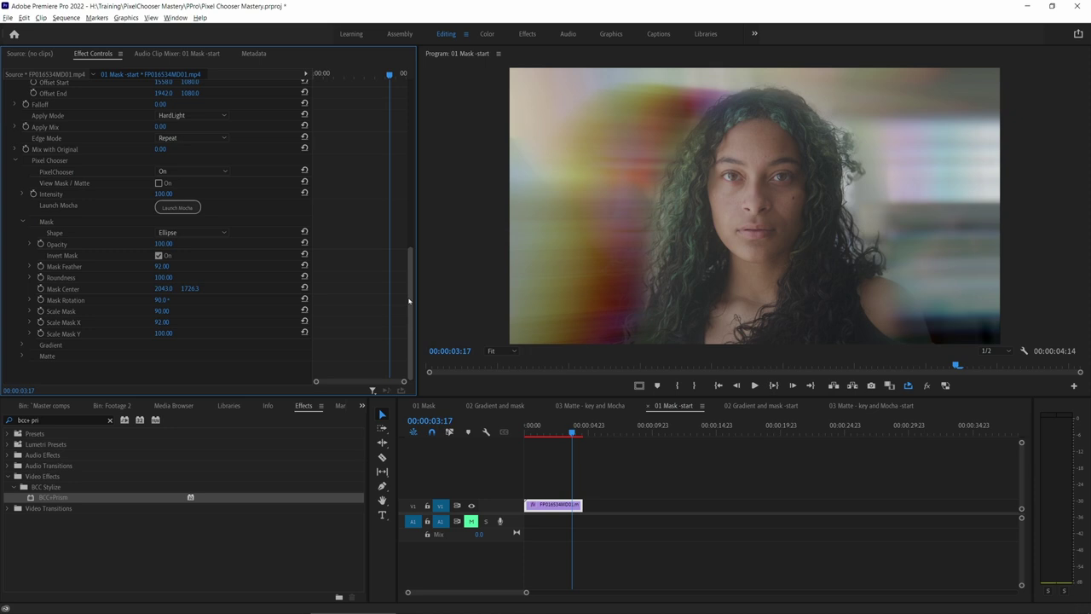
Step: Open the 02 Gradient and mask -start sequence, search the effects for "bcc+" and apply BCC+Color Gradient to its clip
left_click(754, 407)
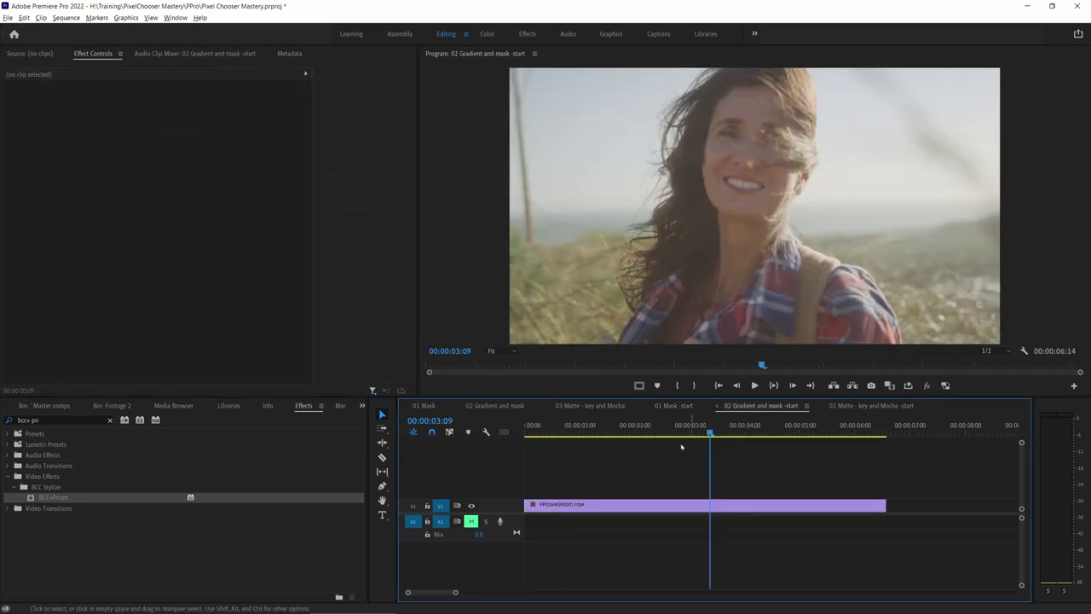
left_click_drag(599, 430, 525, 431)
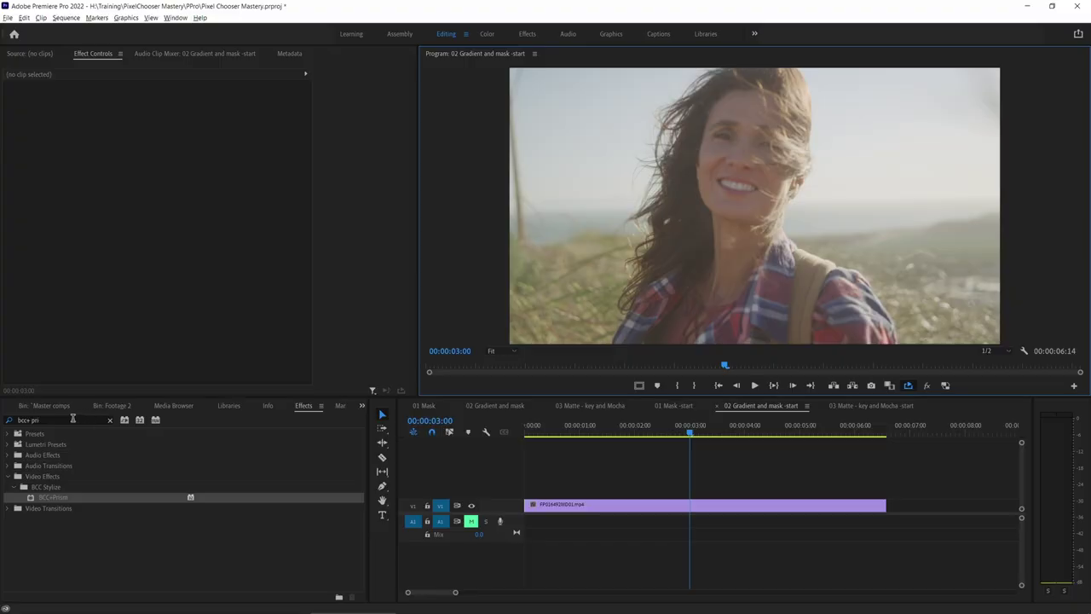
left_click(69, 418)
type("bcc+")
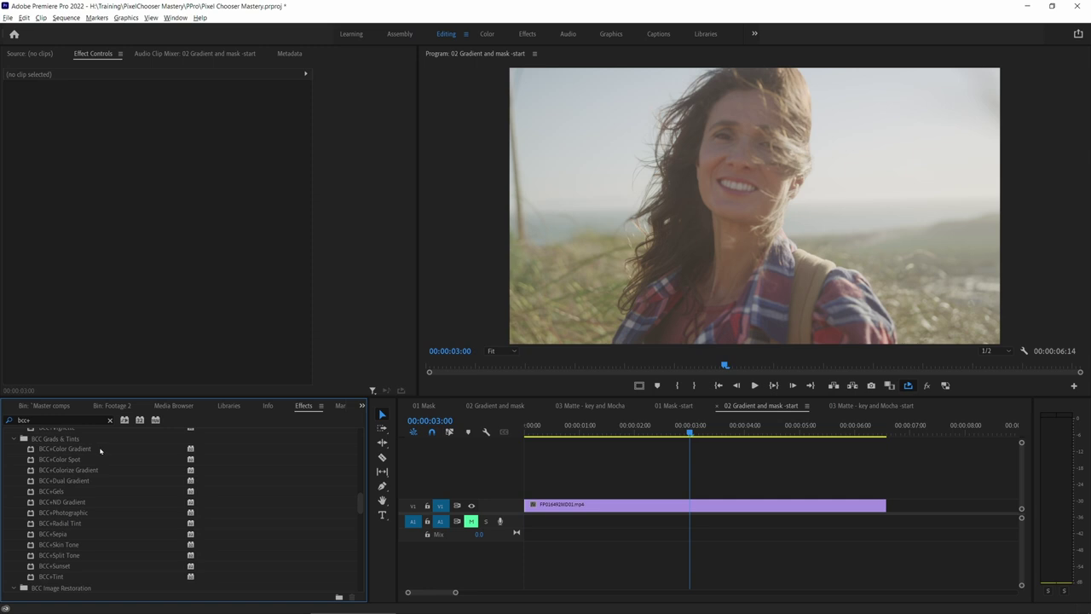
left_click(98, 450)
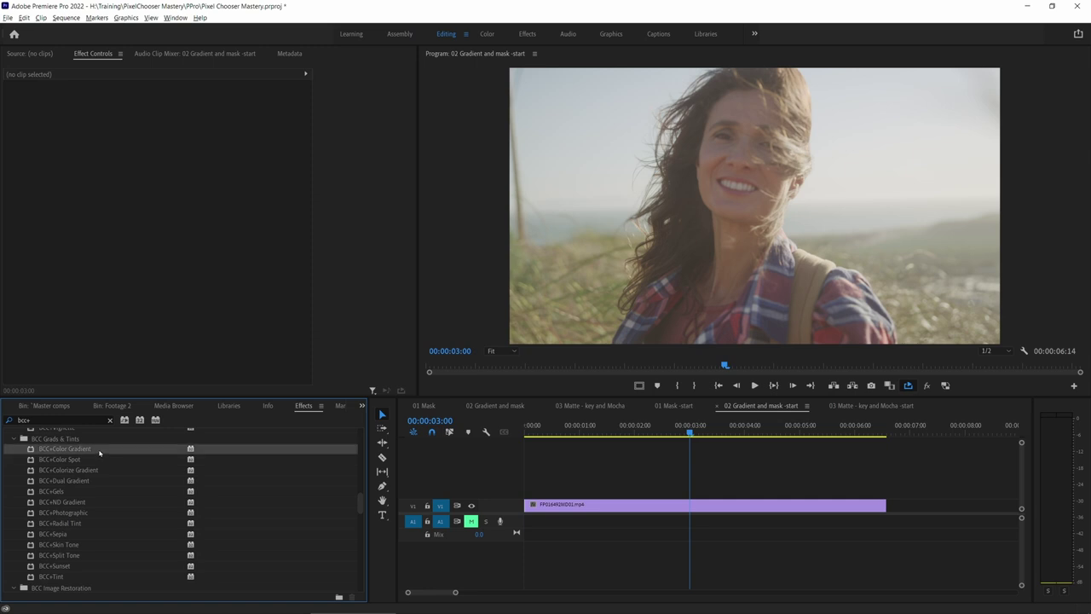
left_click_drag(99, 450, 624, 512)
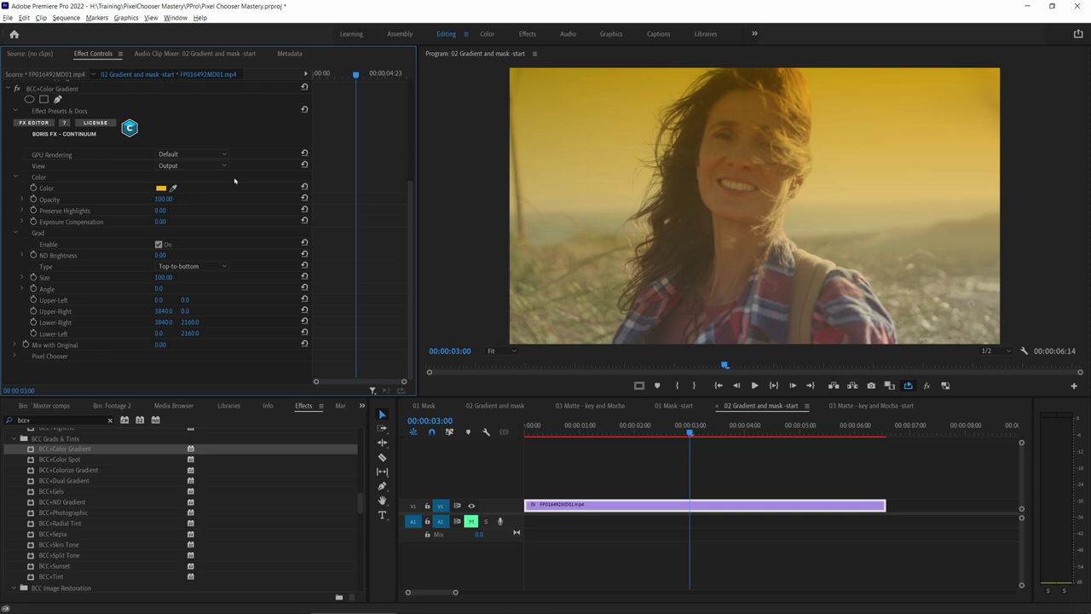
Step: Change the gradient's color to light blue
left_click(161, 189)
left_click_drag(526, 219, 370, 187)
left_click_drag(411, 248, 410, 280)
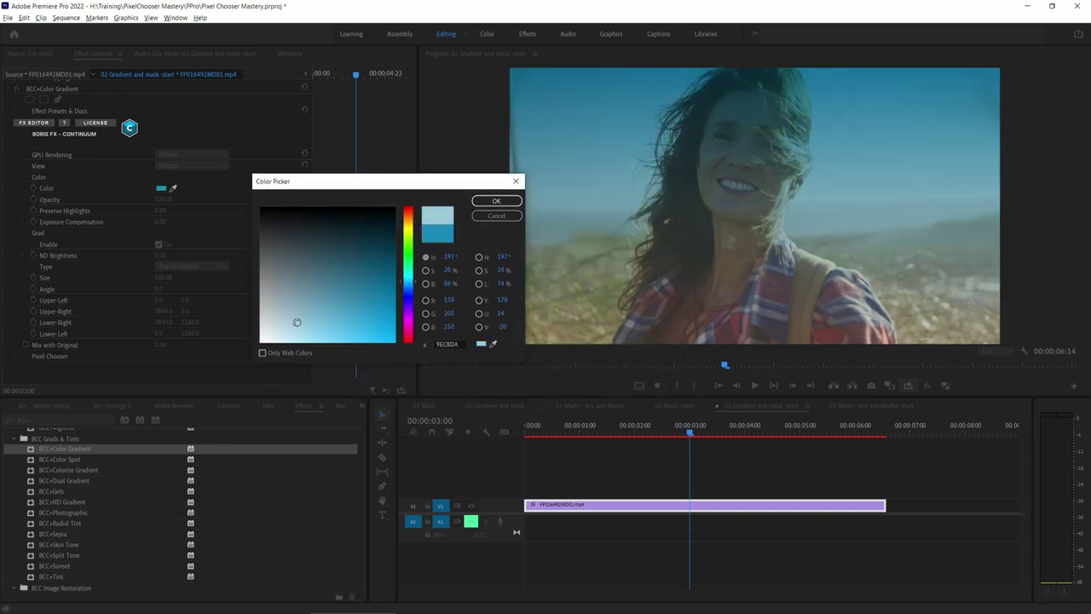
left_click(496, 201)
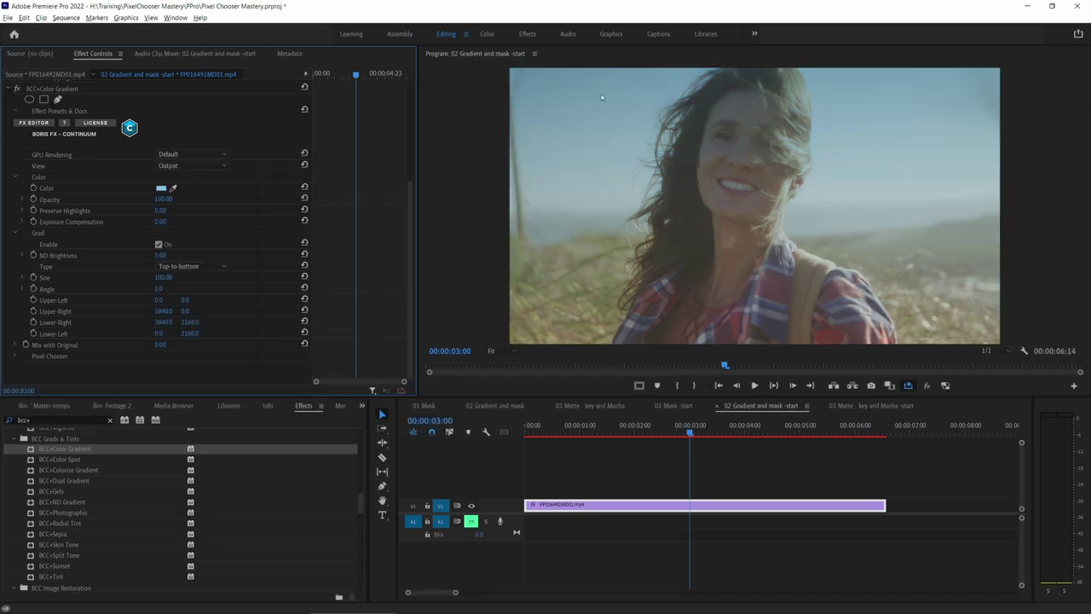
Step: Play back the clip to review the blue gradient over the moving shot
left_click_drag(670, 433, 561, 437)
key("space")
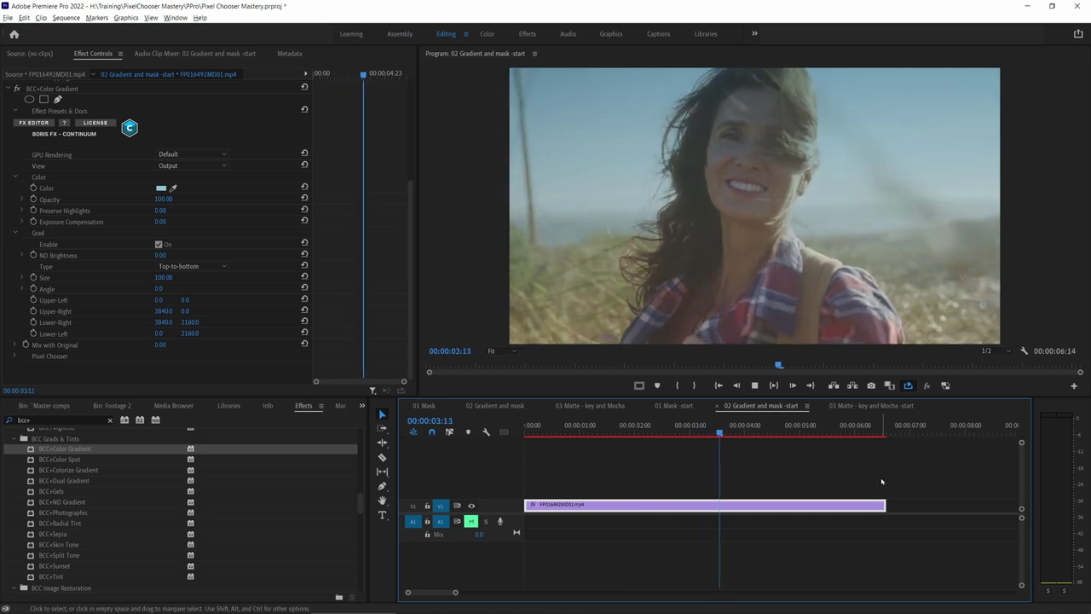
key("space")
Step: Raise the color gradient's lower corners, placing Lower-Left at about 12.5, 1367.7 and Lower-Right at about 3835.8, 1259.3
left_click(124, 82)
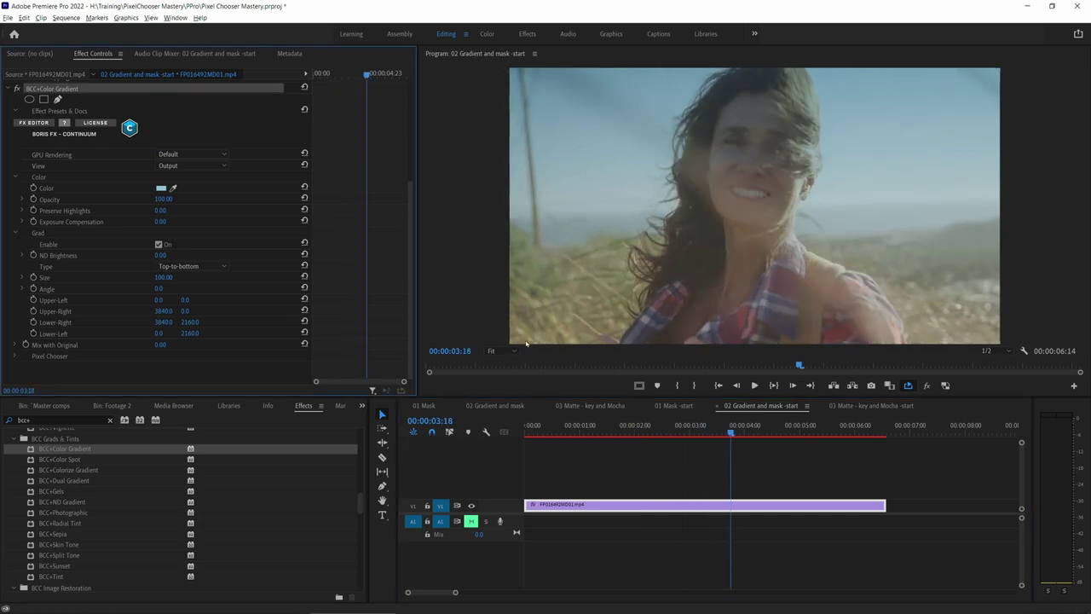
left_click_drag(510, 343, 510, 244)
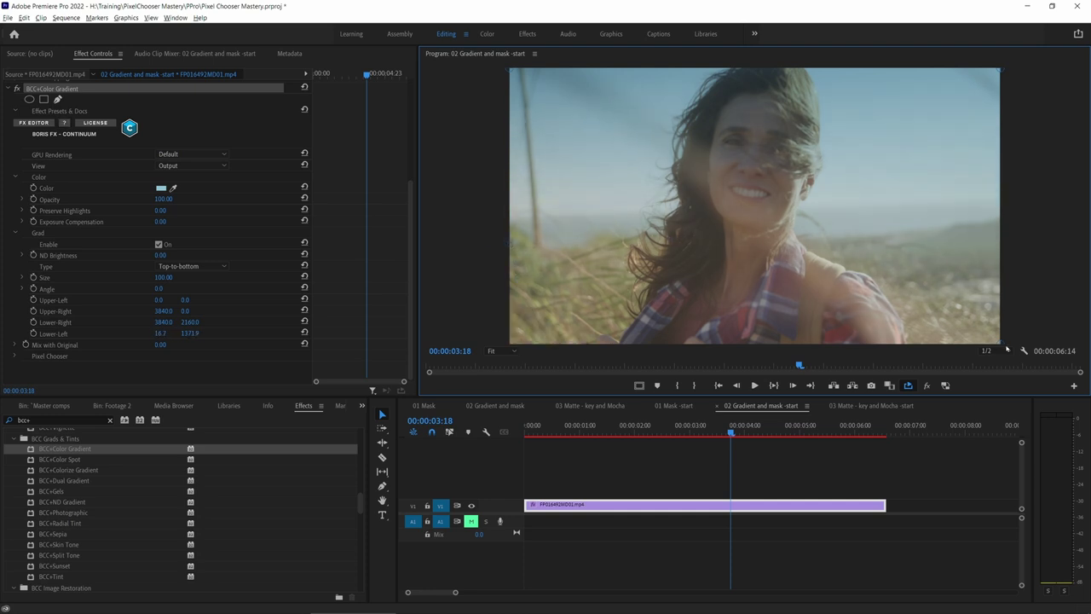
left_click_drag(1002, 345, 1001, 233)
left_click_drag(504, 245, 512, 246)
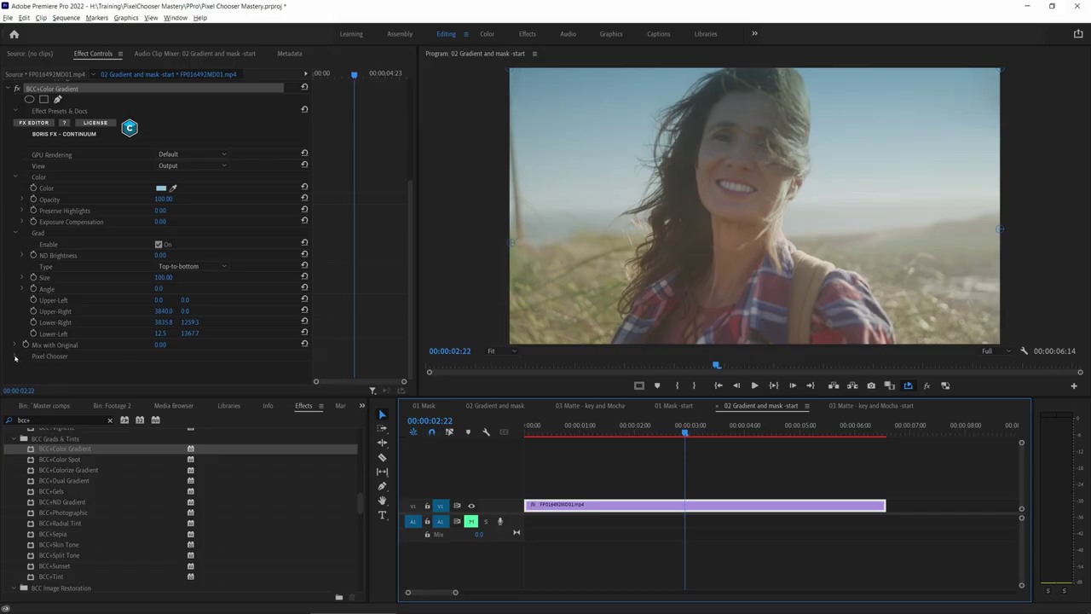
Step: Turn on the Pixel Chooser for the BCC+Color Gradient effect
left_click(14, 357)
scroll(244, 291, "down", 3)
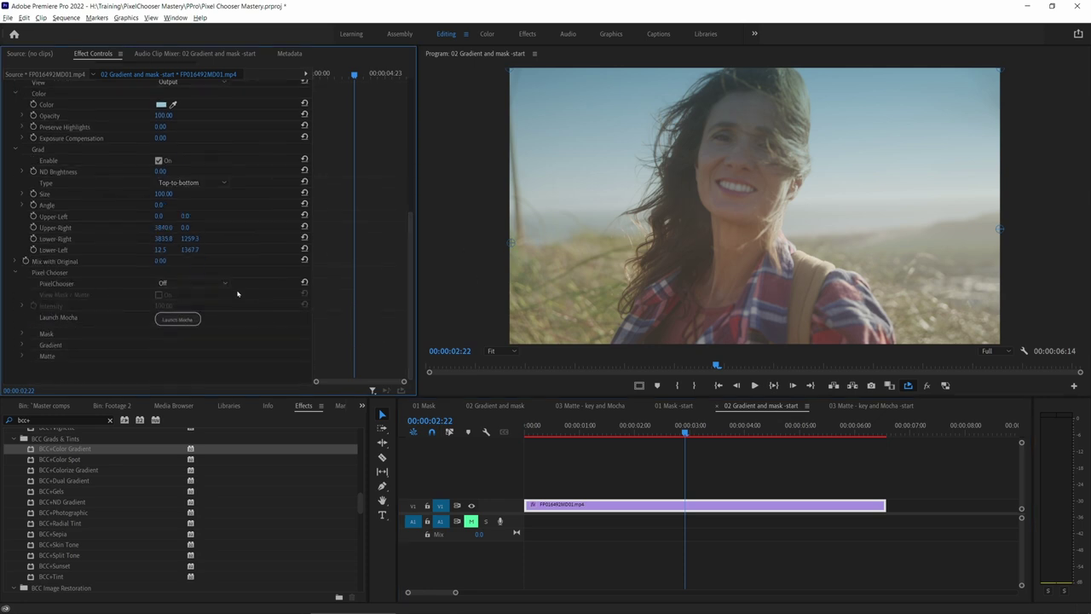
left_click(192, 283)
left_click(174, 305)
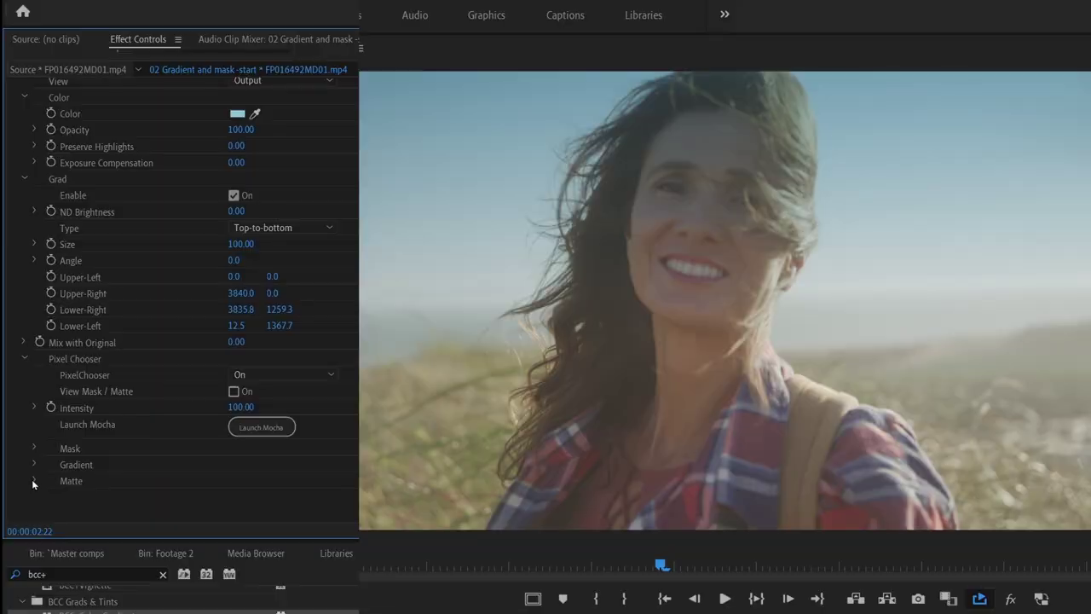
Step: Set the Pixel Chooser's matte channel to Luma
left_click(34, 481)
scroll(34, 481, "down", 10)
left_click(329, 193)
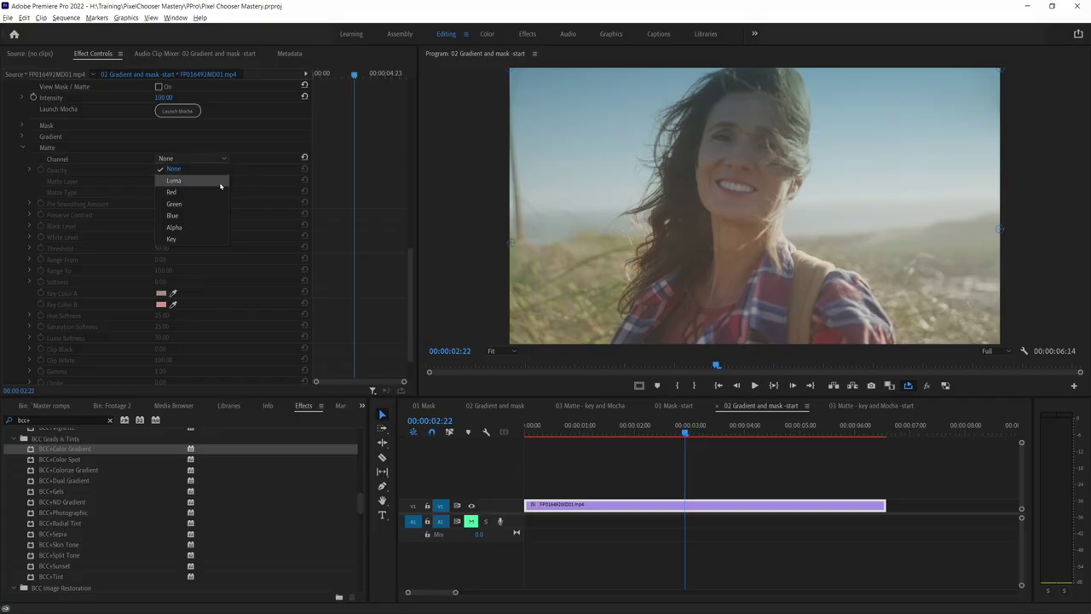
scroll(215, 186, "up", 1)
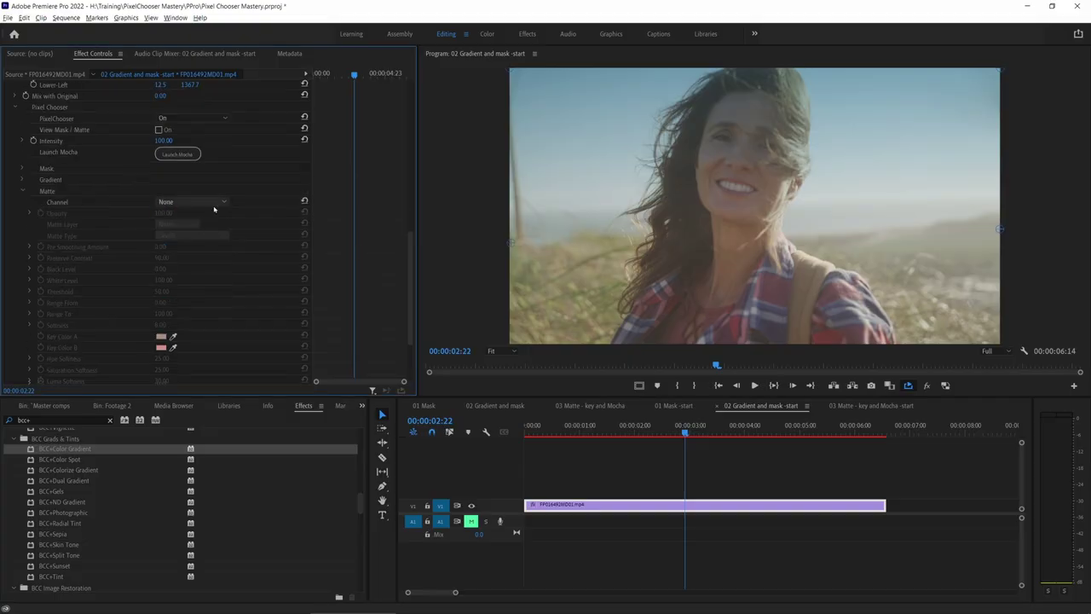
left_click(211, 224)
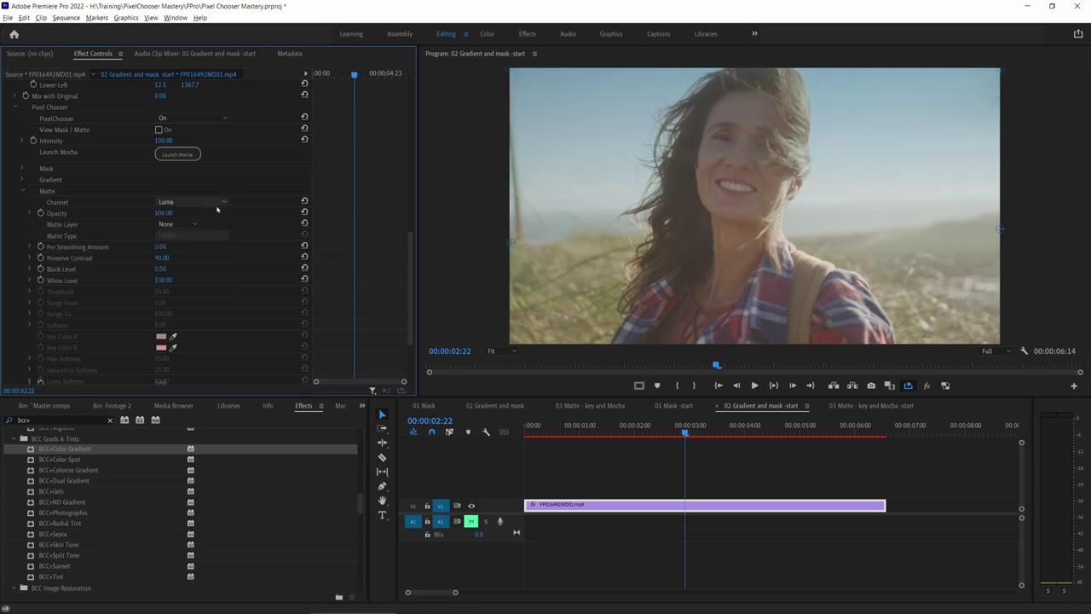
Step: Toggle the matte channel between None and Luma to compare the gradient with and without the matte, finishing on Luma
left_click(213, 205)
left_click(173, 212)
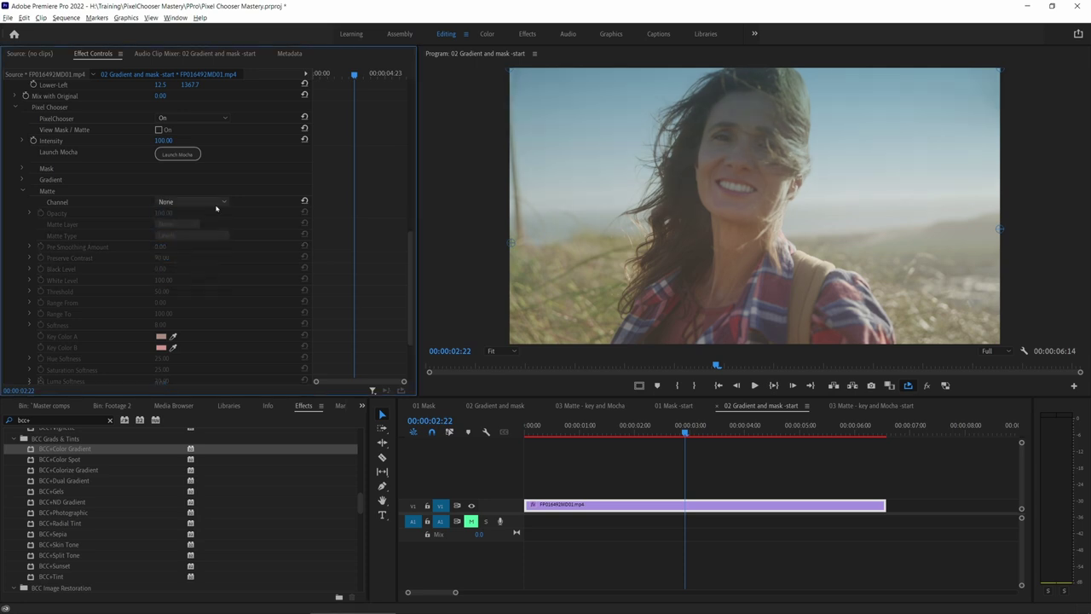
left_click(219, 202)
left_click(217, 223)
left_click(222, 203)
left_click(220, 213)
left_click(221, 204)
left_click(213, 223)
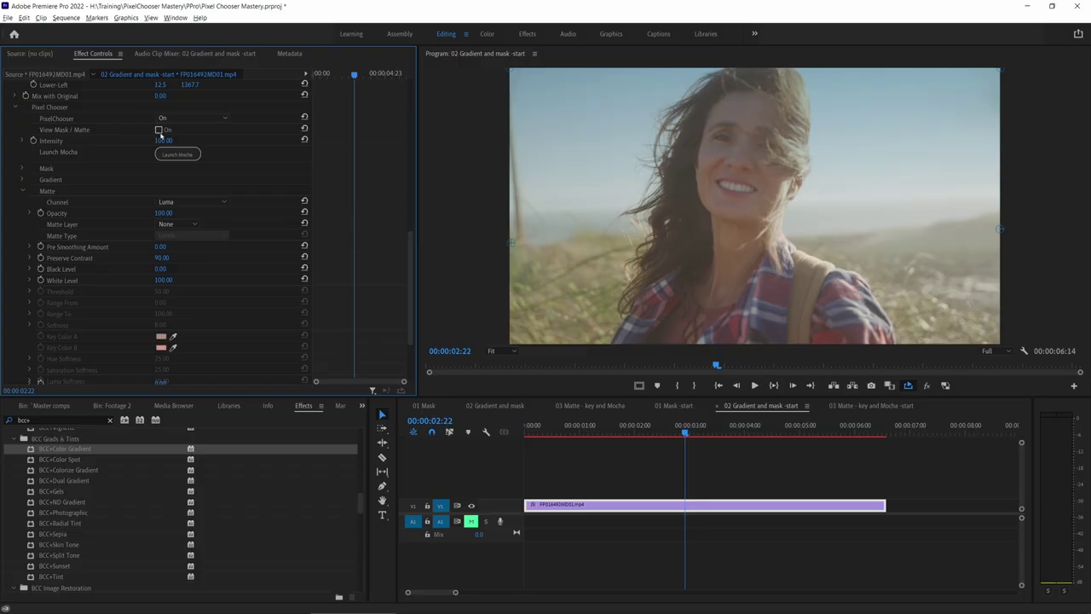
Step: Display the Pixel Chooser matte and raise its Black Level to 41
left_click(159, 130)
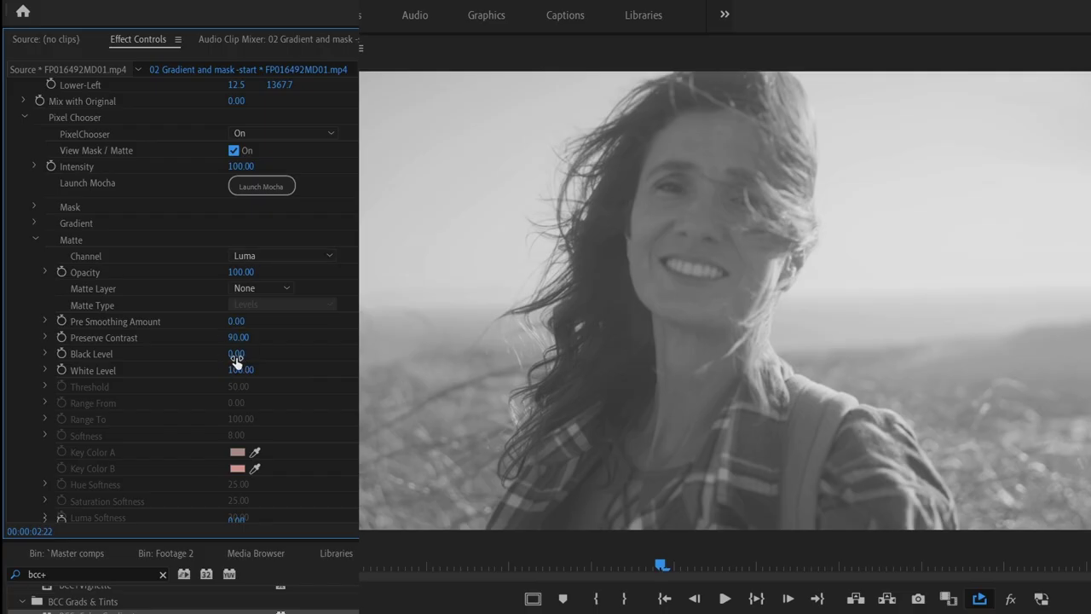
left_click_drag(236, 359, 246, 359)
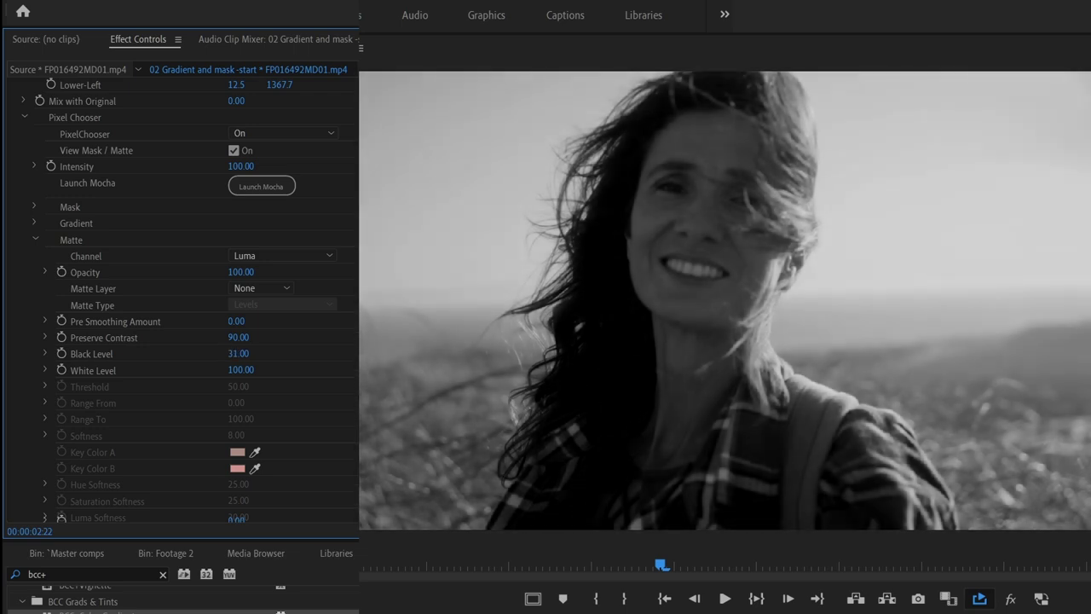
left_click_drag(238, 353, 245, 353)
Step: Refine the luma matte with White Level 85 and Black Level 46, and hide the matte view
left_click(241, 370)
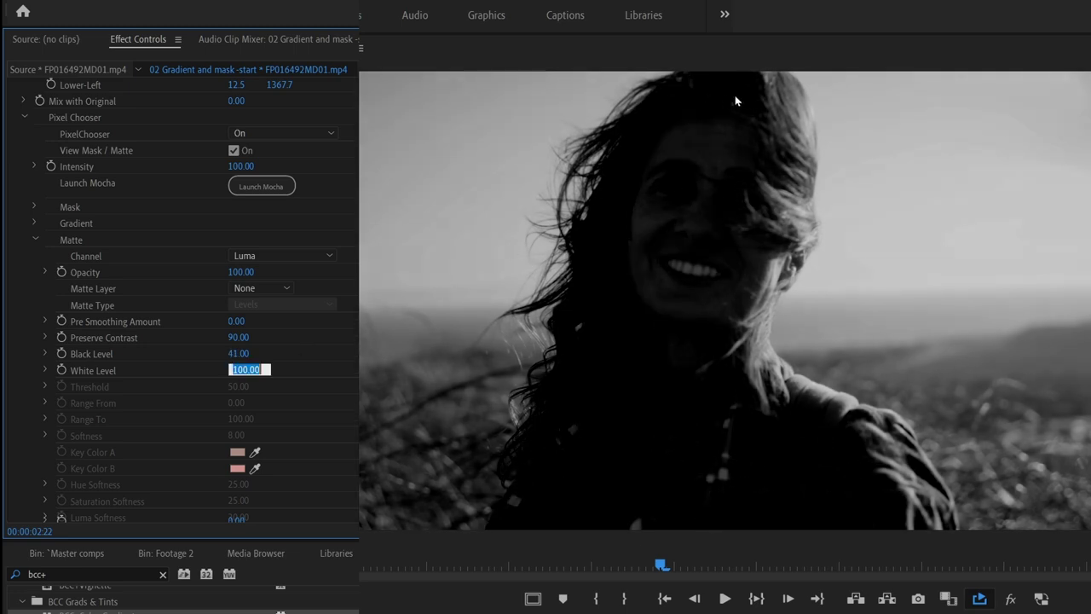
type("80")
key("Return")
left_click_drag(238, 370, 251, 370)
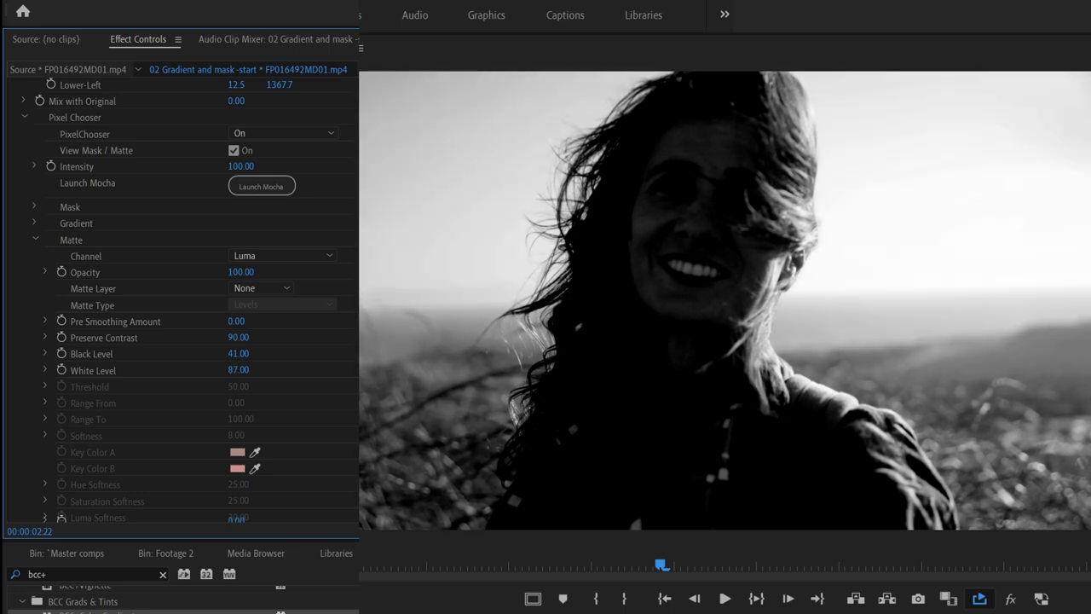
left_click_drag(239, 370, 236, 370)
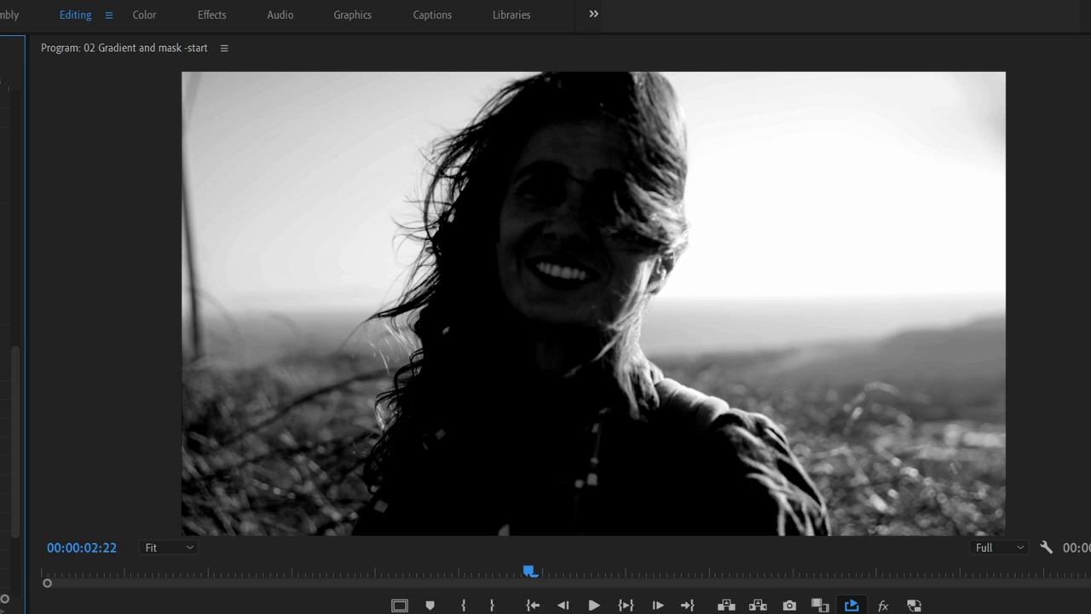
left_click_drag(161, 270, 175, 269)
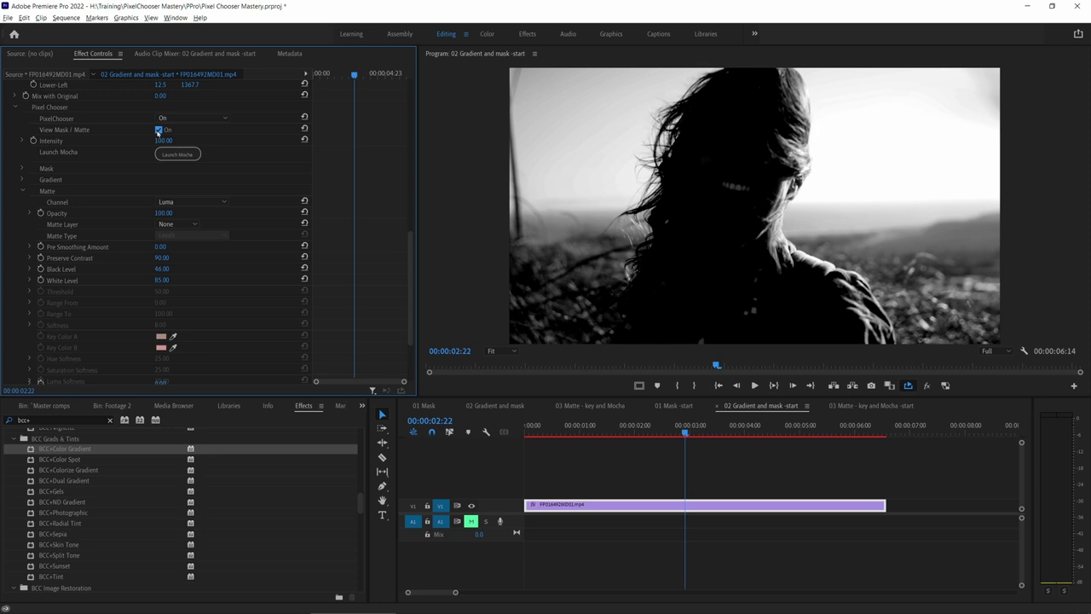
left_click(158, 131)
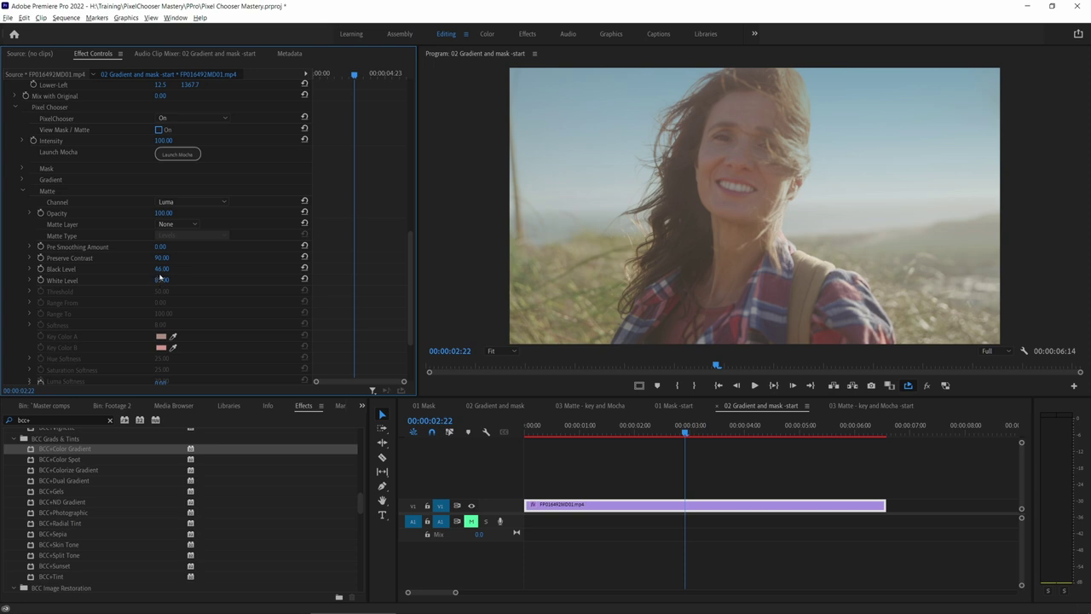
Step: Play back the clip to check the color gradient limited by the luma matte
key("space")
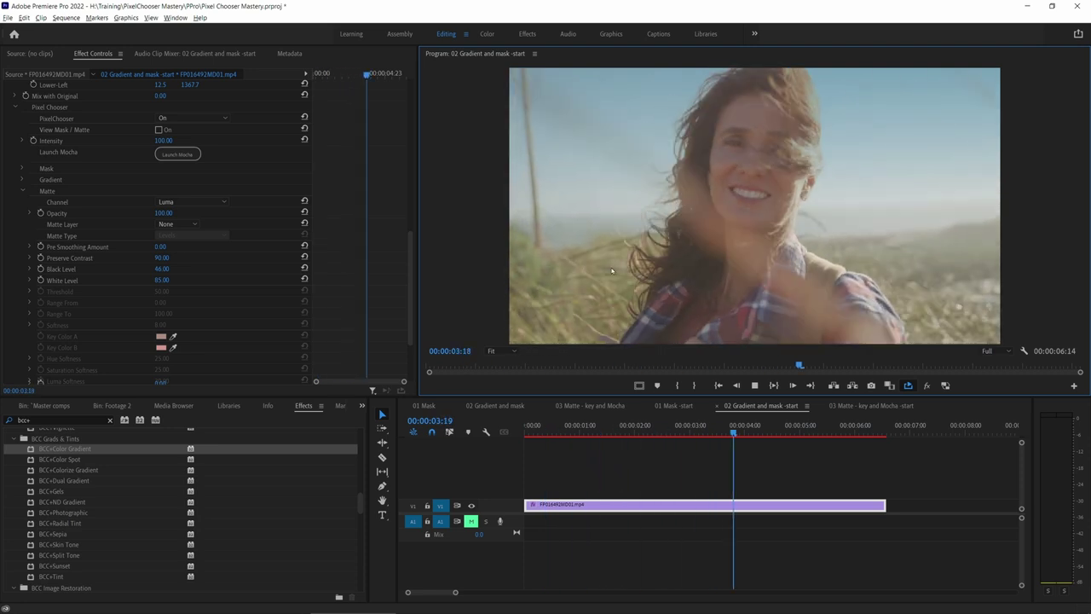
key("space")
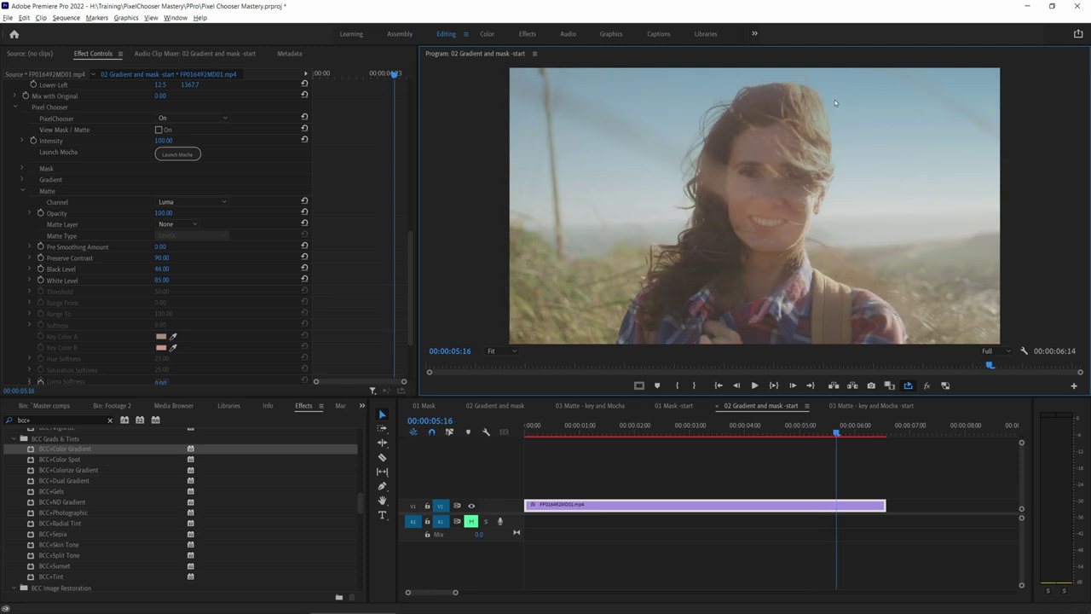
Step: Add an Ellipse mask in the Pixel Chooser and invert it
mouse_move(411, 325)
left_mouse_down()
mouse_move(411, 360)
mouse_move(409, 325)
left_mouse_up()
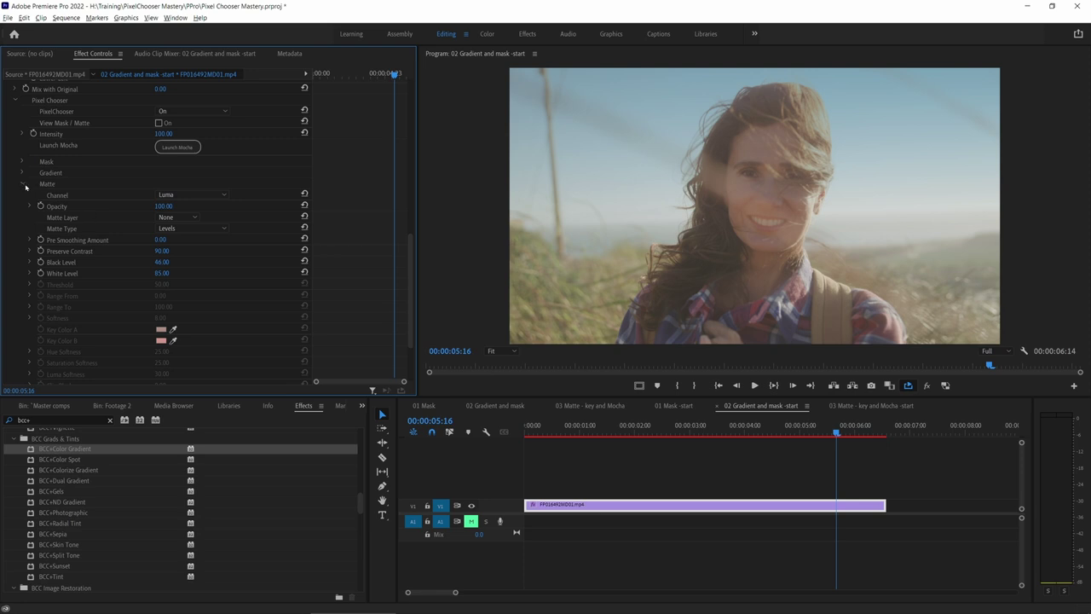
left_click(21, 185)
left_click(24, 337)
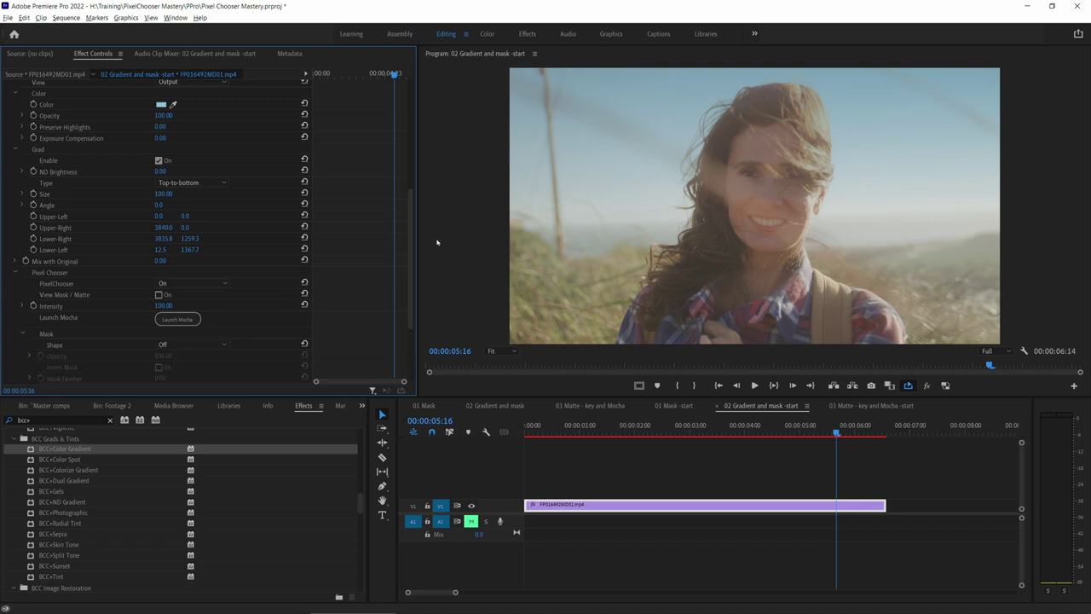
scroll(400, 252, "down", 4)
left_click(192, 232)
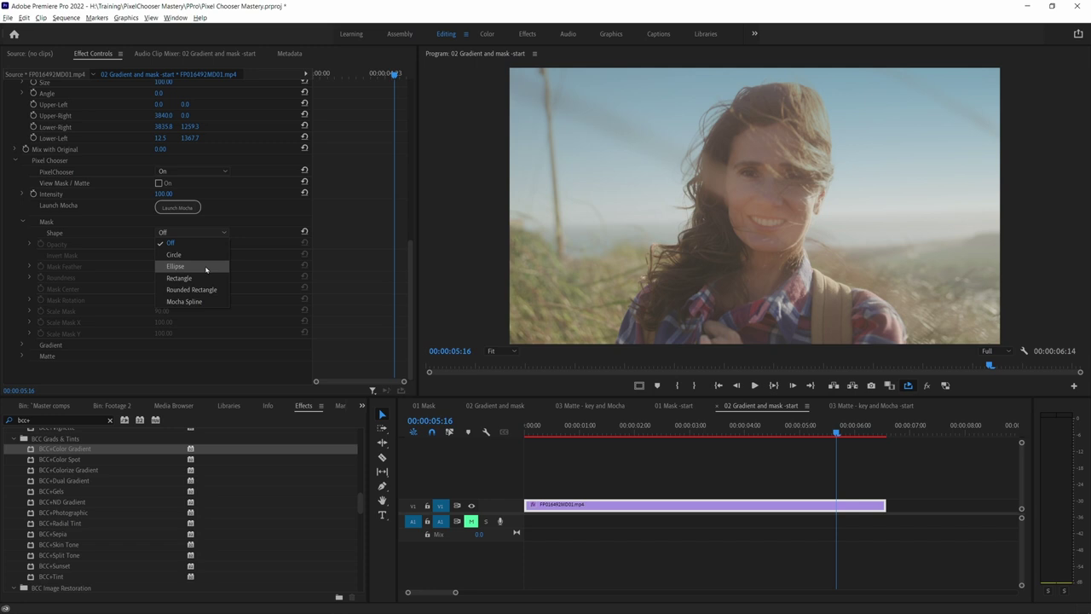
left_click(205, 268)
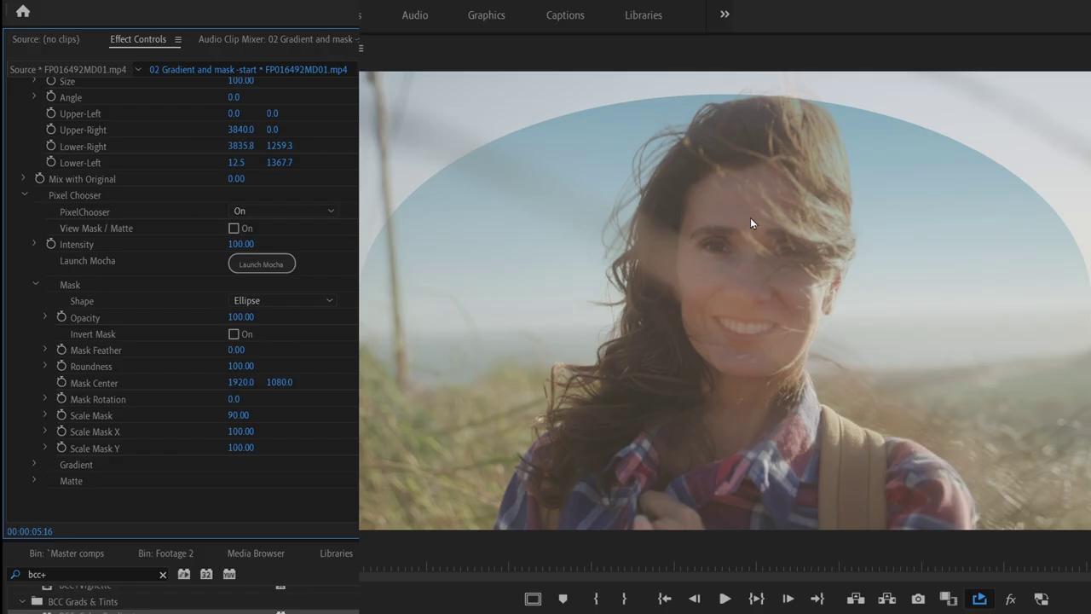
left_click(234, 334)
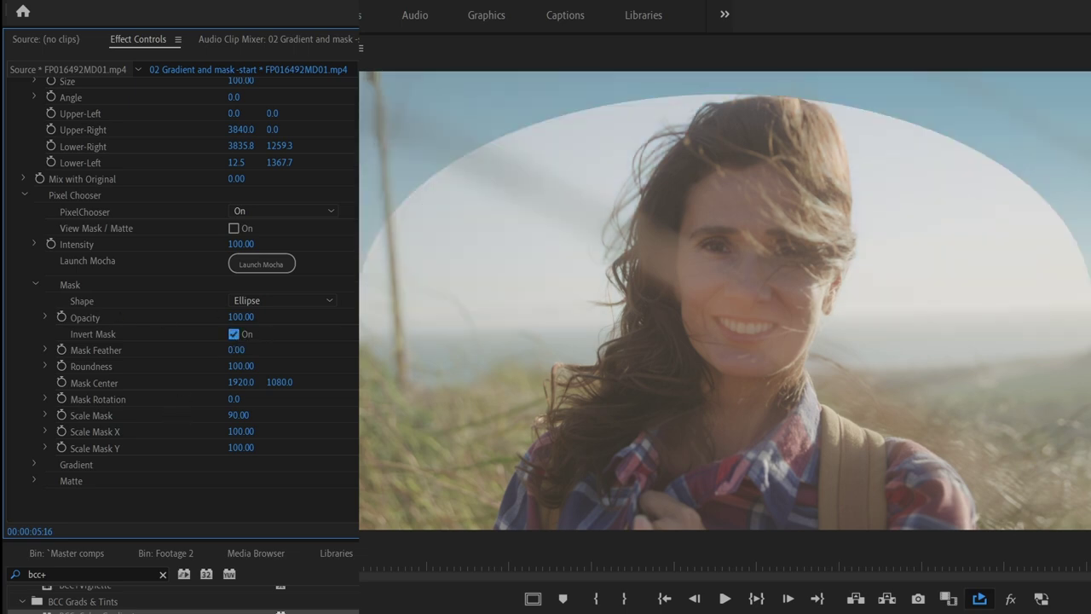
Step: Fit the ellipse around the woman's face with rotation -79°, scale 50, center about 2005, 1054 and feather 55
left_click_drag(234, 399, 170, 399)
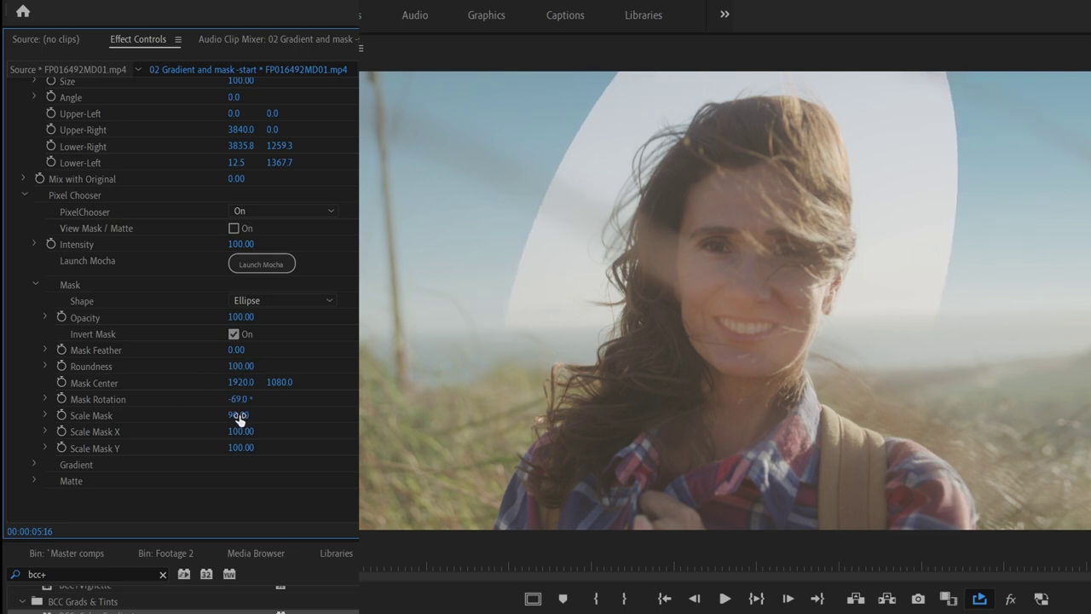
left_click_drag(238, 416, 204, 417)
mouse_move(278, 384)
left_mouse_down()
mouse_move(243, 384)
mouse_move(231, 399)
mouse_move(274, 383)
left_mouse_up()
left_click_drag(236, 351, 262, 352)
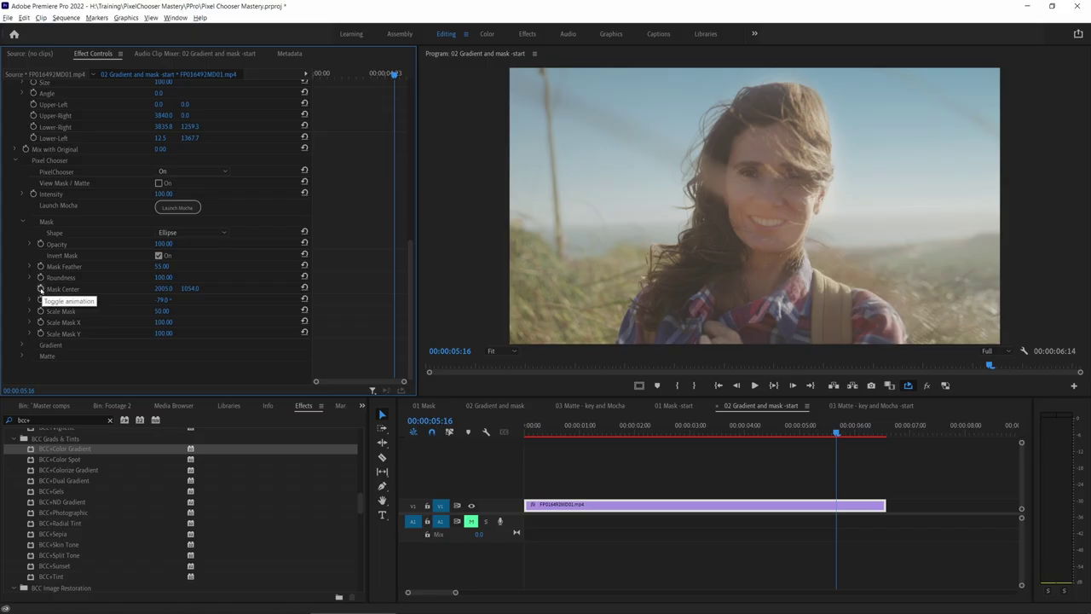
Step: Keyframe Mask Center at 00:00:05:16 and at earlier points to follow the face, with about 1738, 1052 at 00:00:01:07
left_click(40, 289)
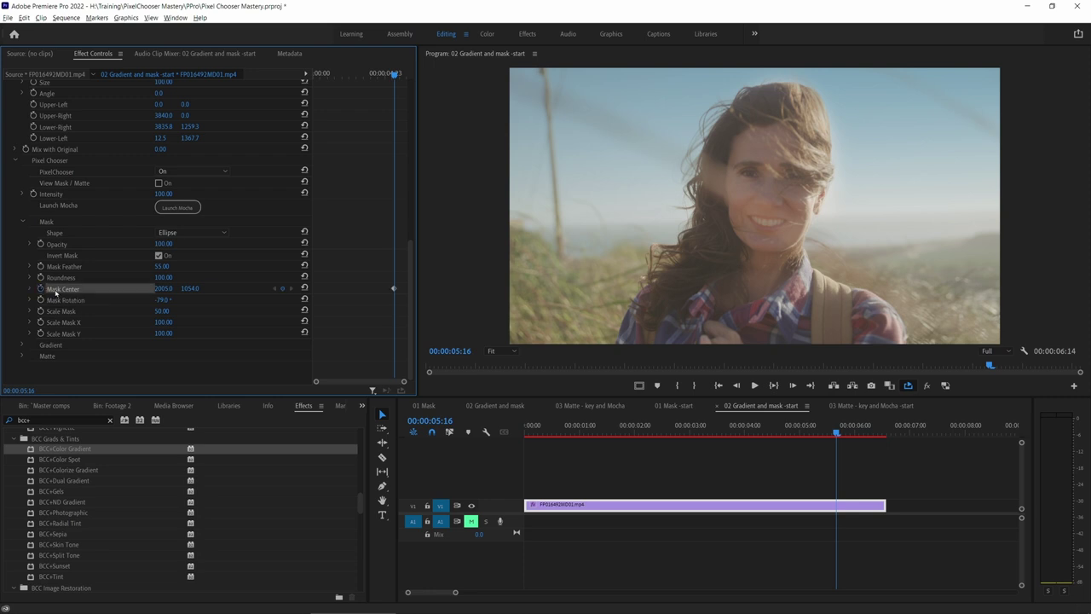
left_click_drag(836, 433, 676, 433)
left_click_drag(163, 289, 25, 288)
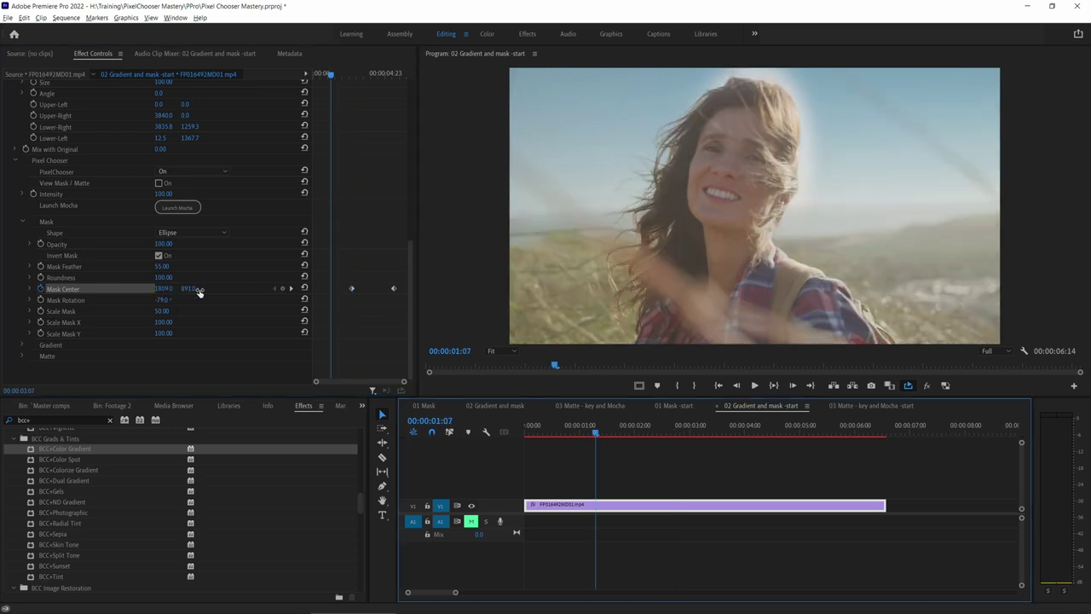
mouse_move(196, 291)
left_mouse_down()
mouse_move(226, 291)
mouse_move(149, 292)
mouse_move(198, 288)
left_mouse_up()
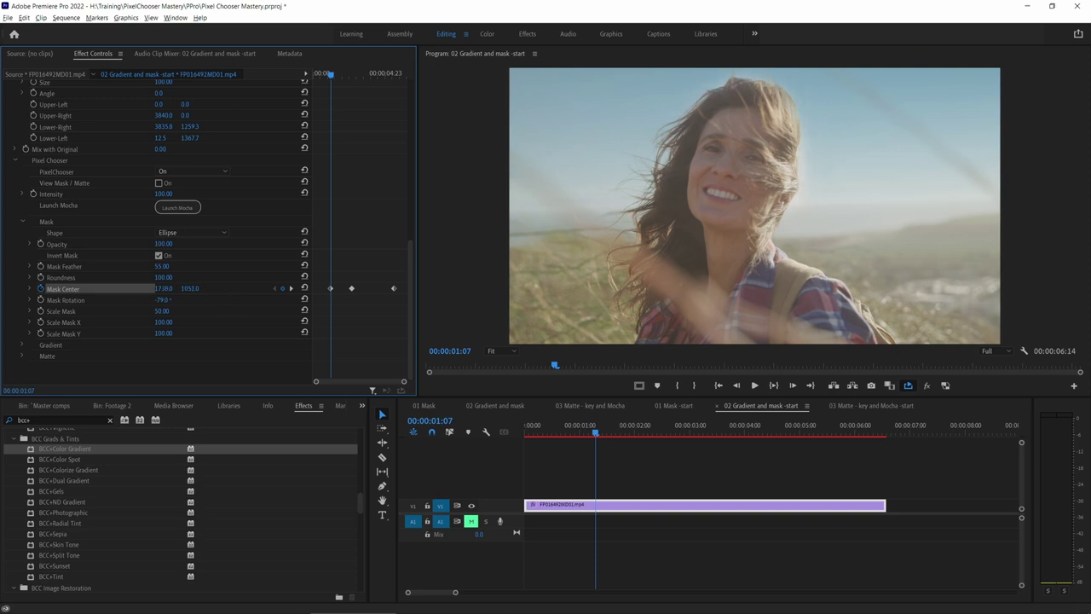
Step: Play back the clip to check how the animated mask follows the face
key("space")
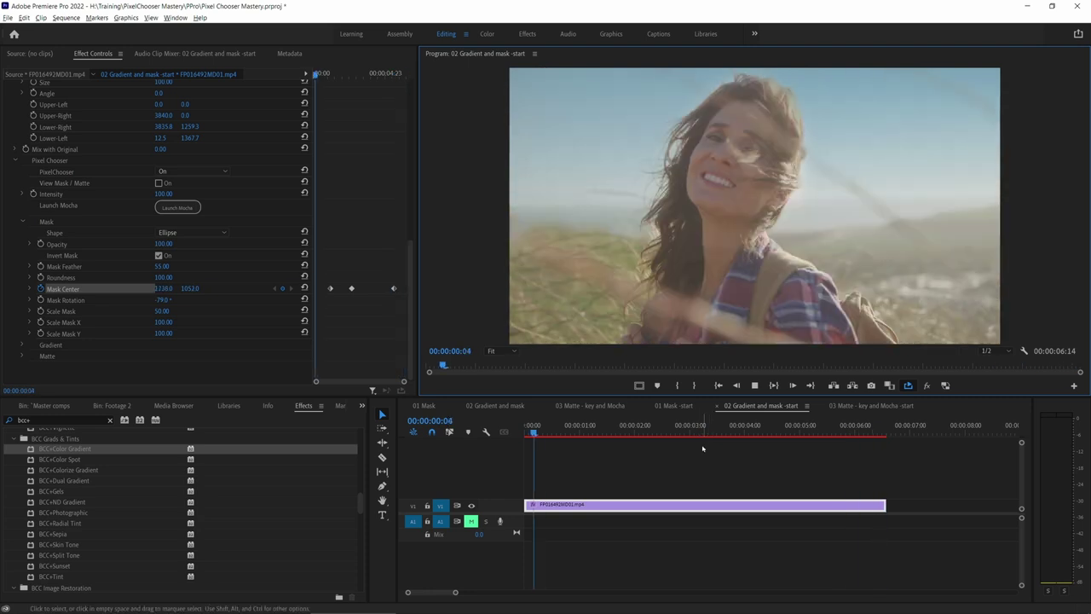
key("space")
Step: Add a Mask Center keyframe at 00:00:00:00 and show the effect's on-screen controls
left_click_drag(586, 436, 488, 442)
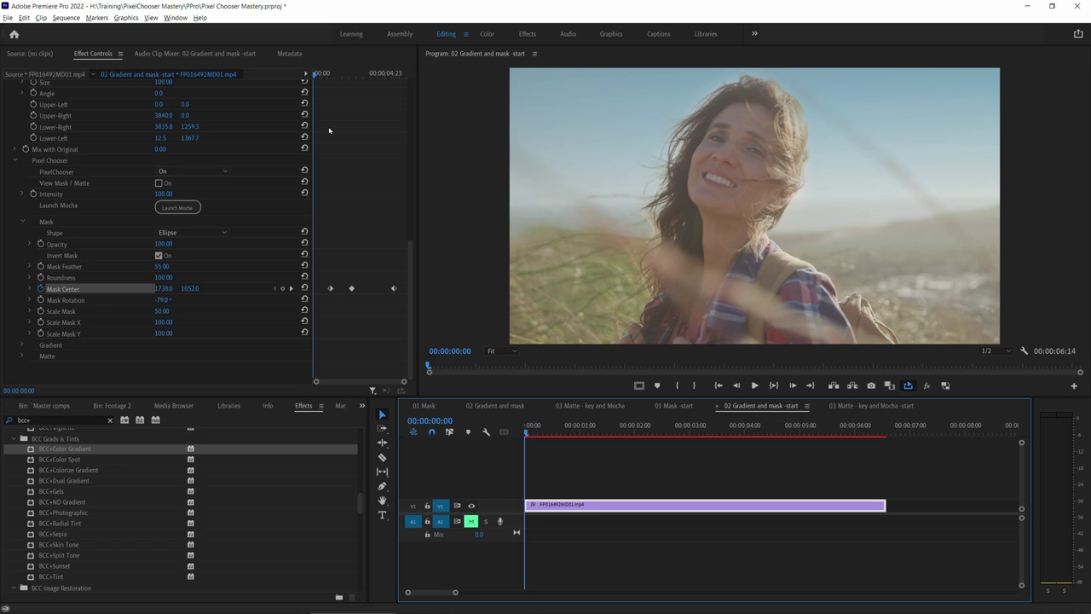
scroll(57, 244, "up", 8)
left_click(57, 245)
scroll(57, 335, "down", 5)
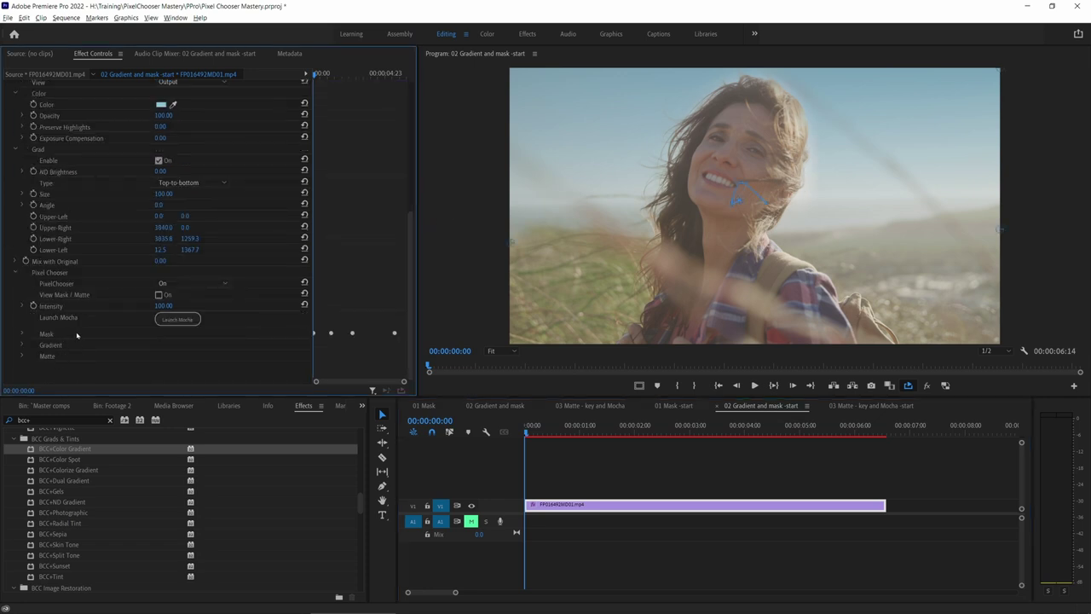
left_click(69, 357)
left_click(192, 367)
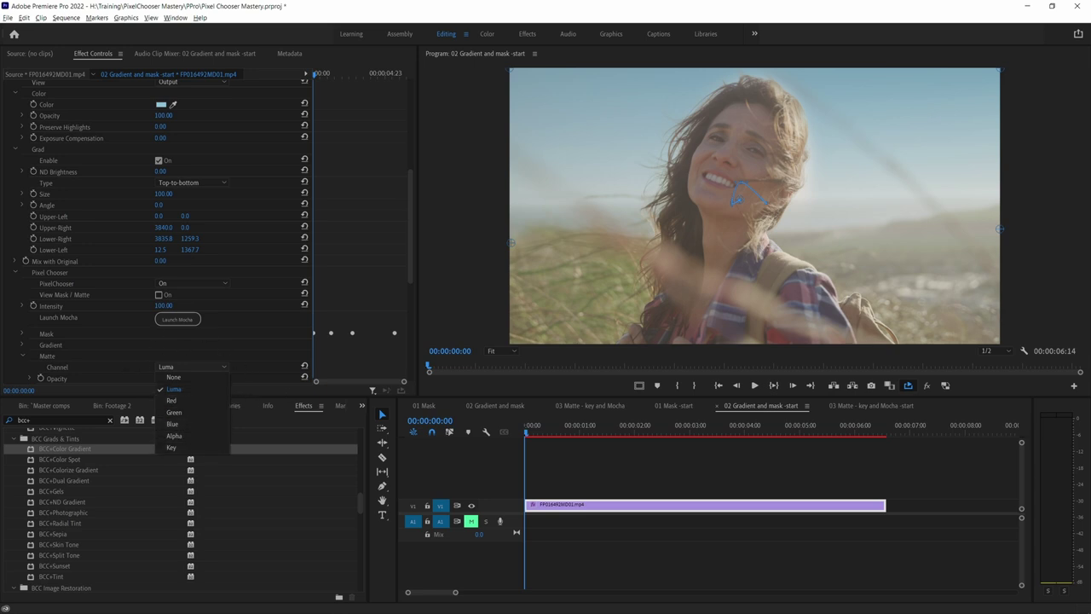
left_click(21, 356)
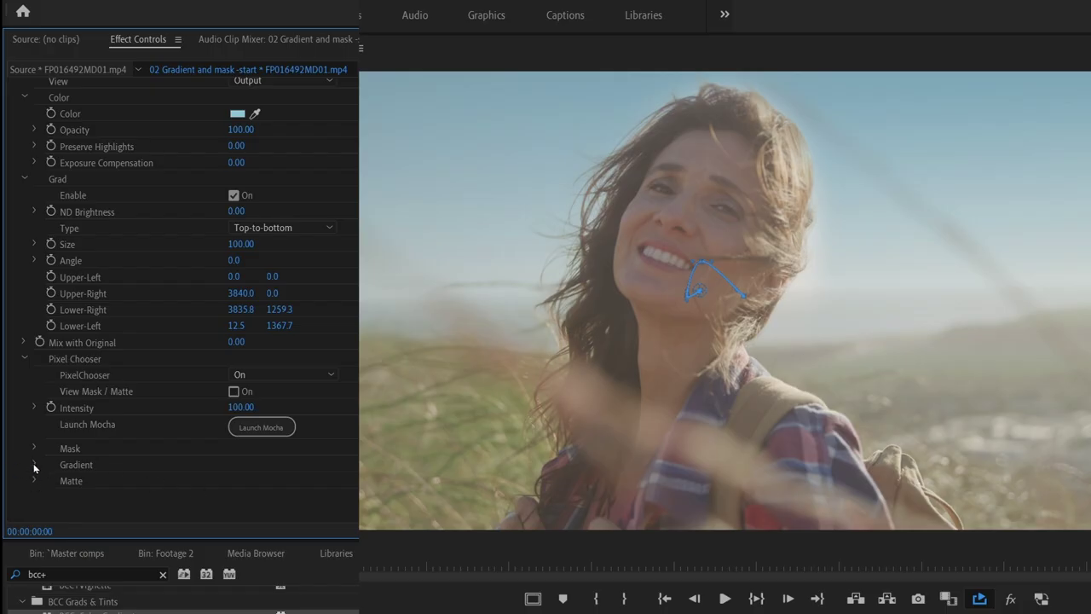
Step: Display the Pixel Chooser matte and add a Linear gradient with its center at about 913, 755
left_click(34, 465)
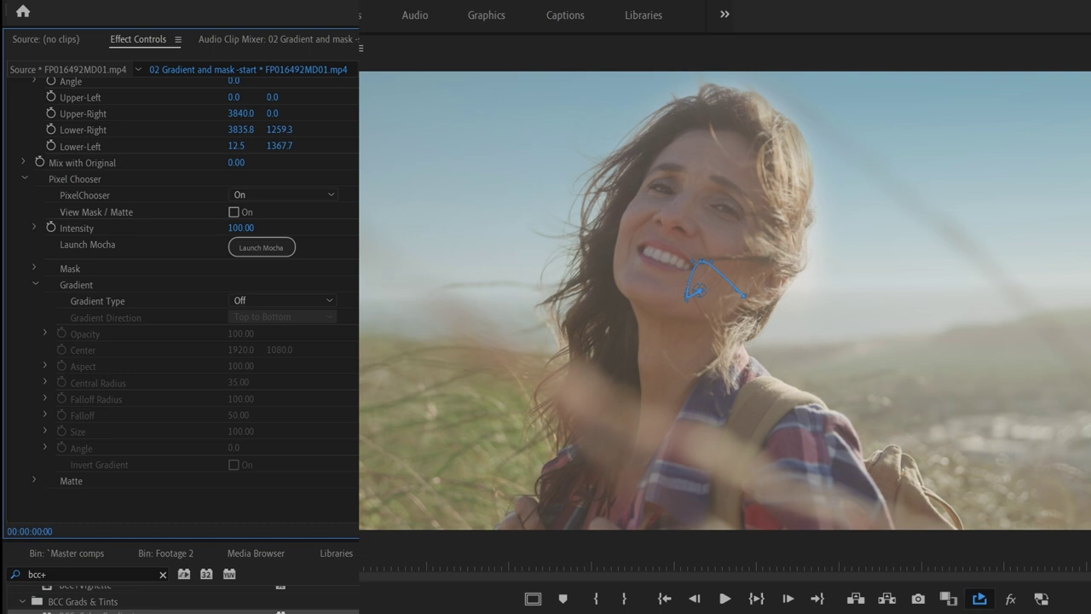
left_click(319, 301)
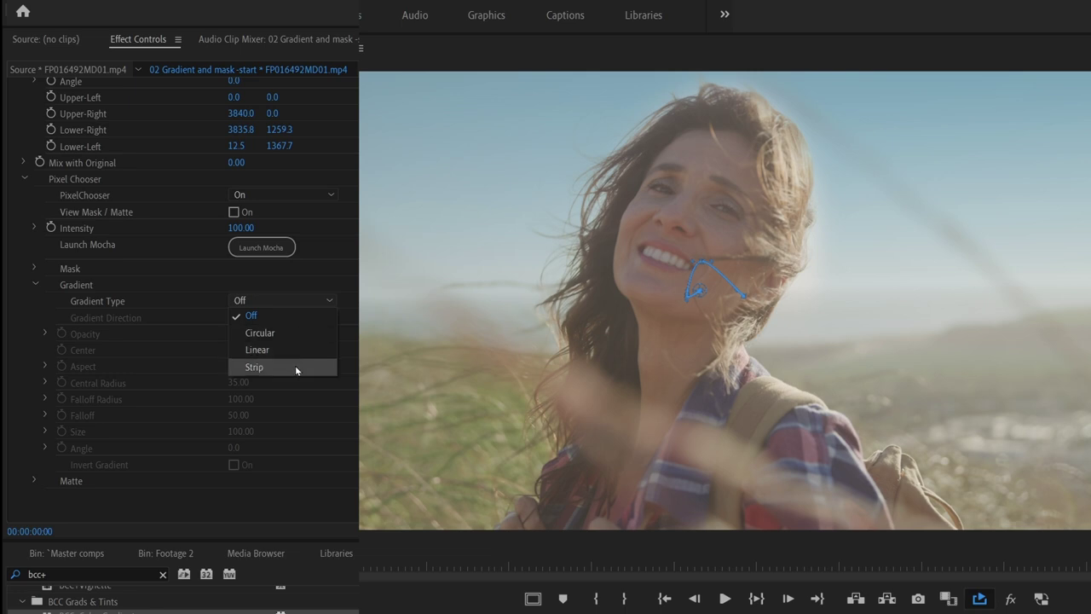
key("Escape")
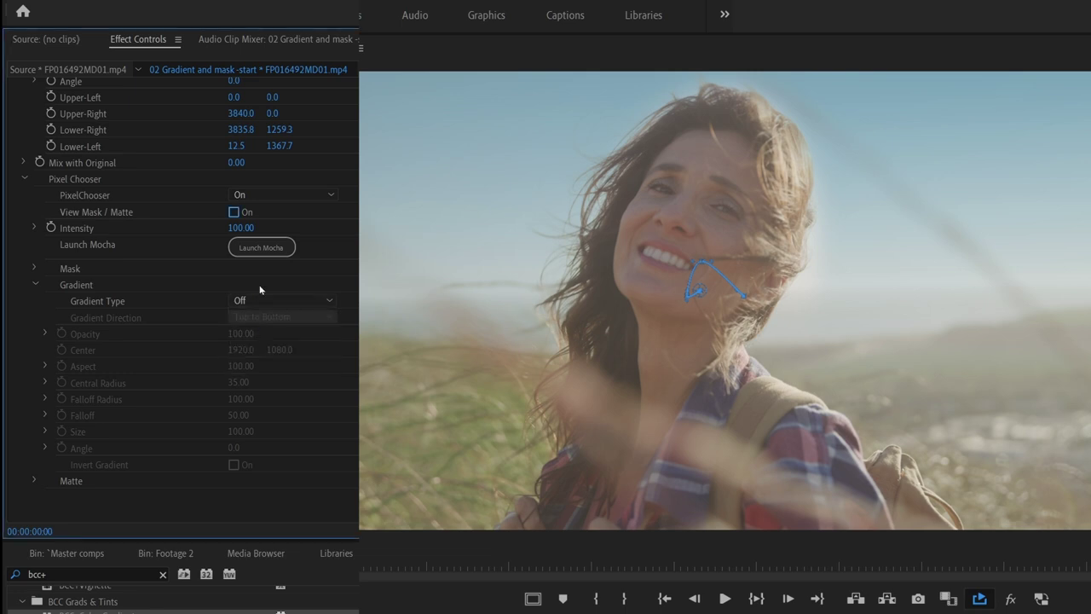
left_click(233, 212)
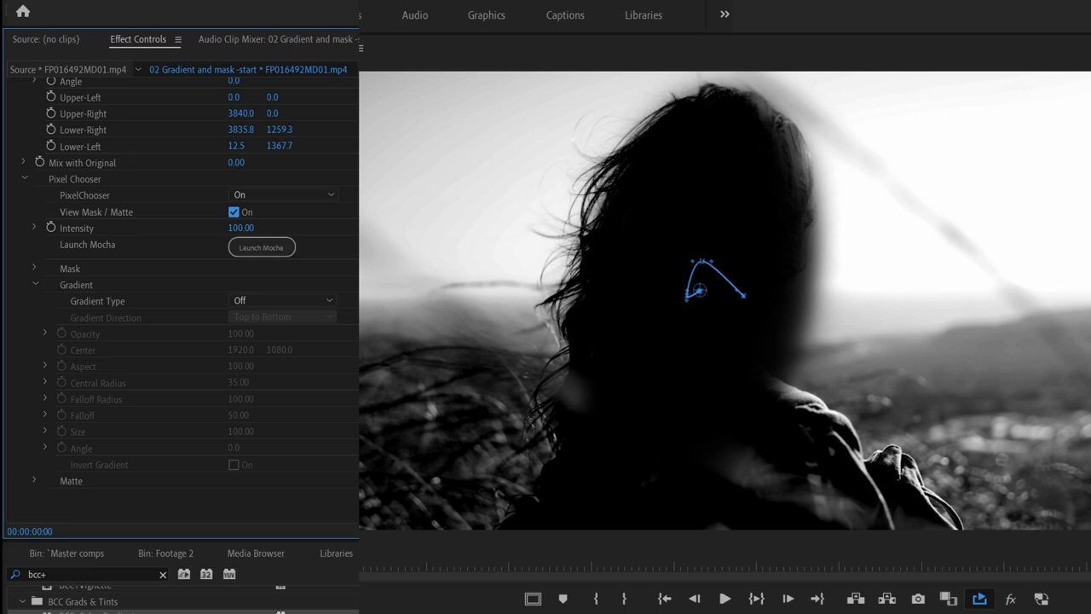
left_click(295, 302)
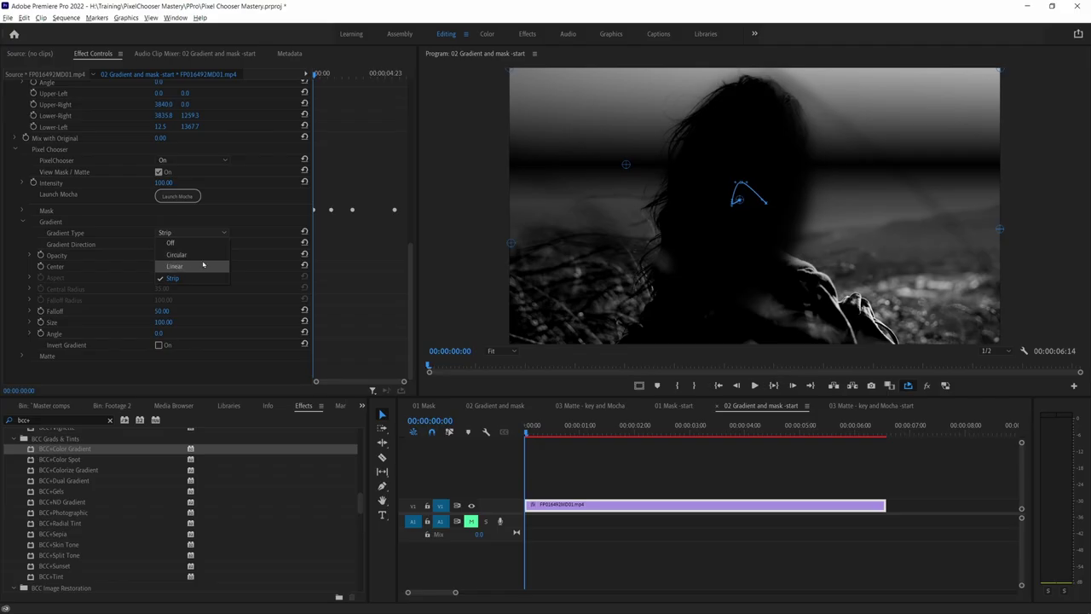
left_click(203, 265)
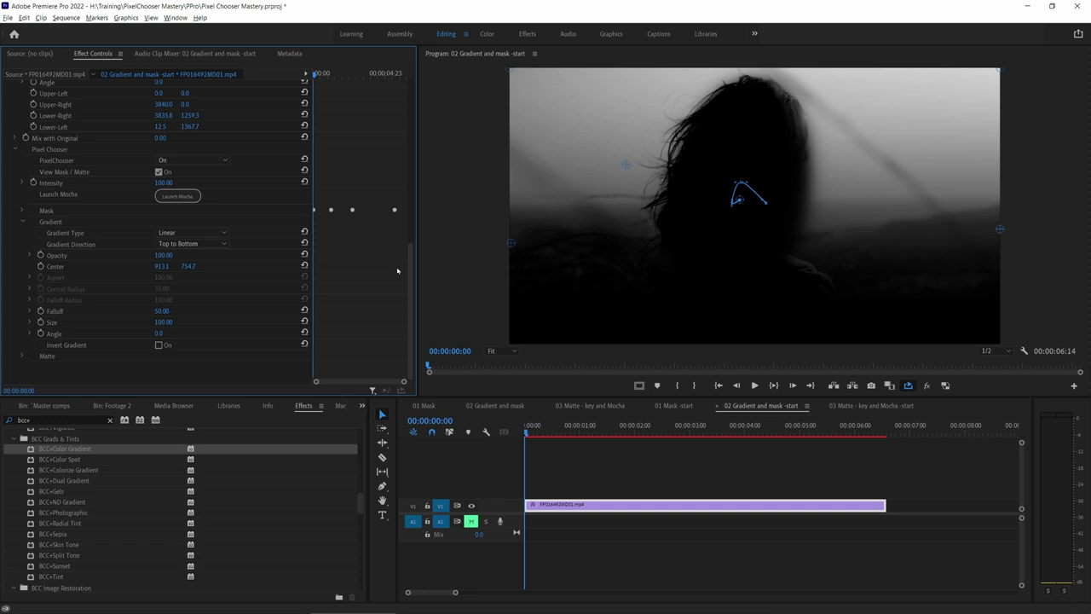
Step: Hide the matte view and move the gradient's center toward the woman's hair, keeping it in the sky beside her
left_click_drag(412, 273, 416, 299)
left_click(158, 171)
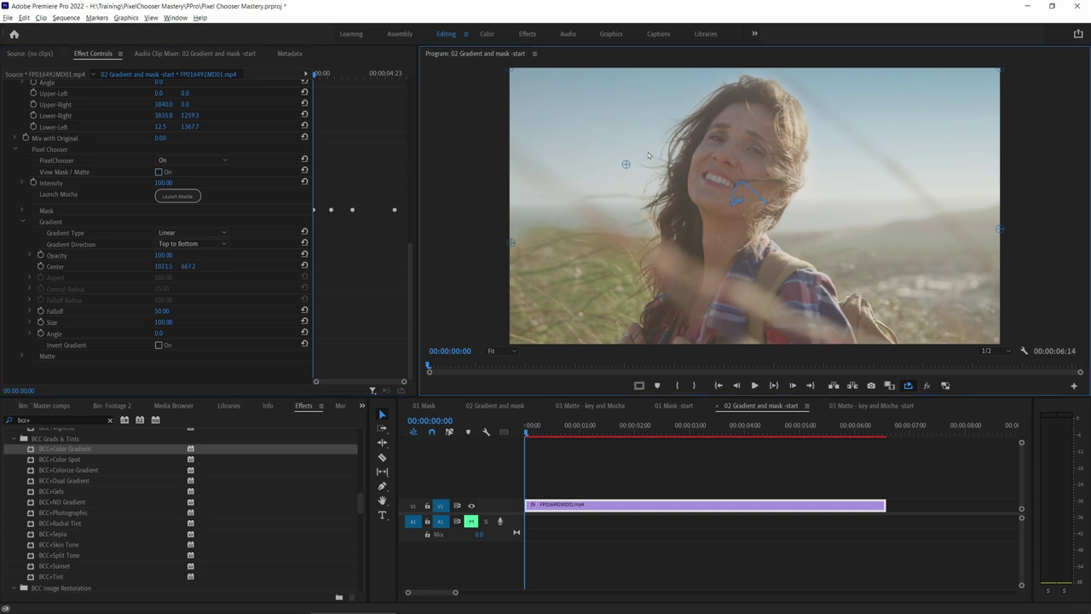
mouse_move(627, 165)
left_mouse_down()
mouse_move(672, 122)
mouse_move(649, 230)
mouse_move(646, 162)
left_mouse_up()
left_click_drag(647, 162, 660, 160)
Step: Play back the clip to check the Color Gradient with the linear gradient and mask combined
key("space")
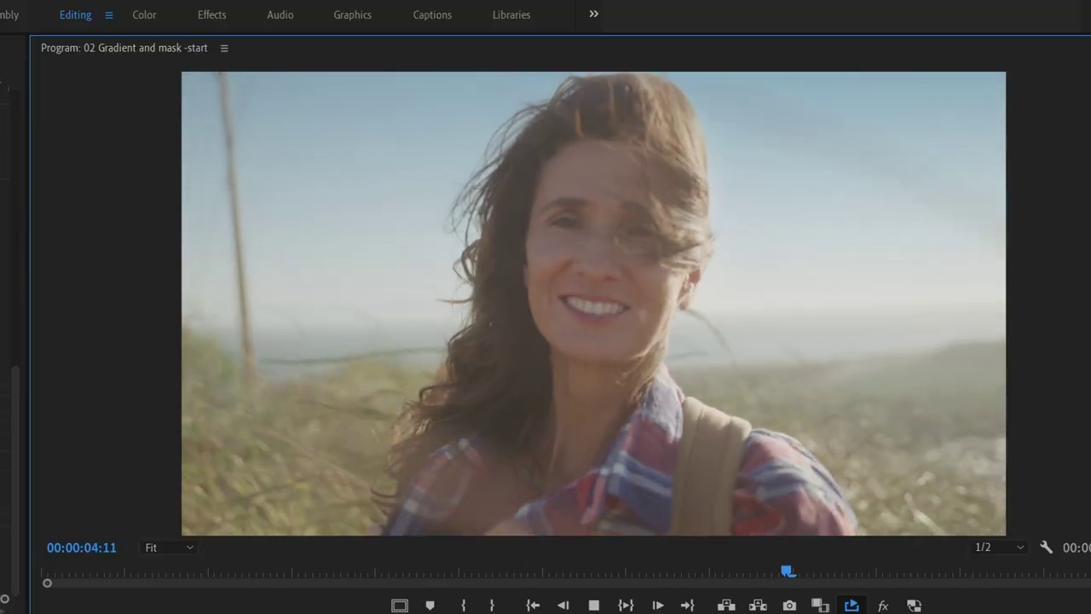
key("space")
Step: Open the 03 Matte - key and Mocha -start sequence and apply BCC+Grade to the Blending Keyer and Mocha.mov clip
left_click(17, 215)
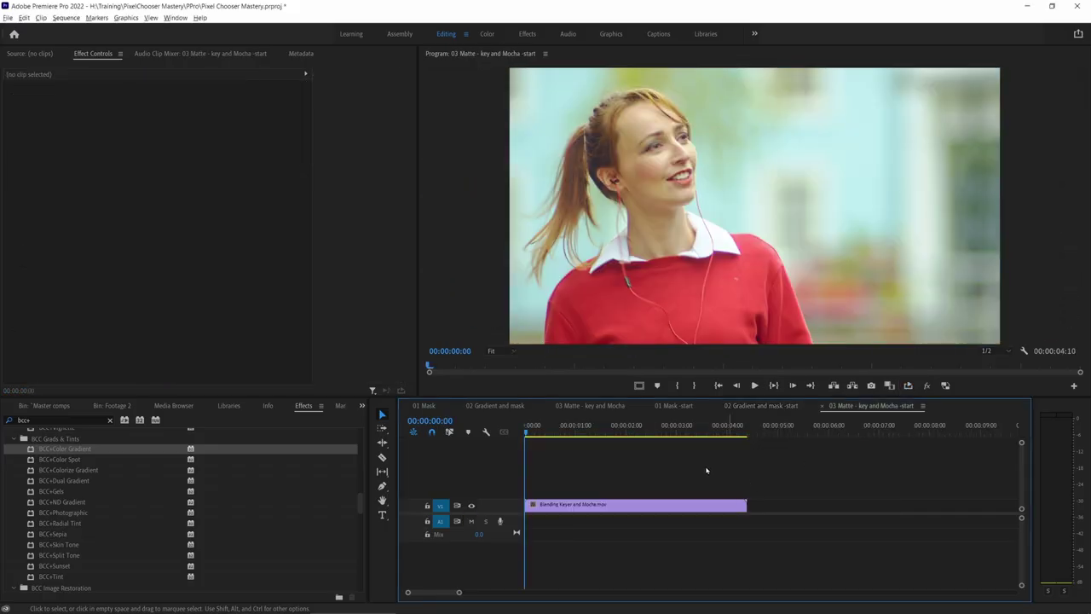
key("space")
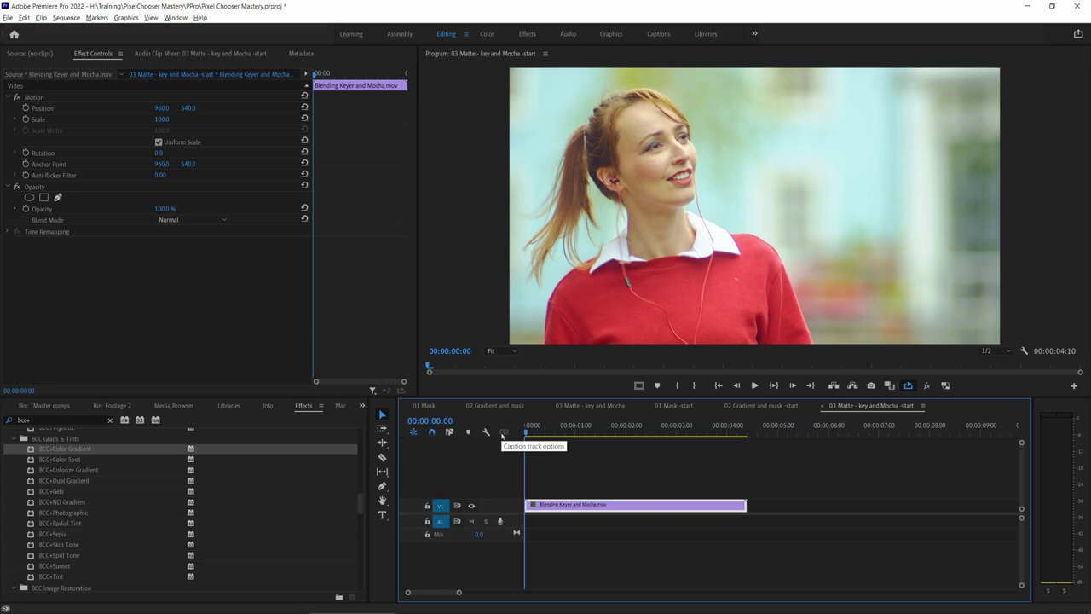
left_click_drag(362, 503, 364, 467)
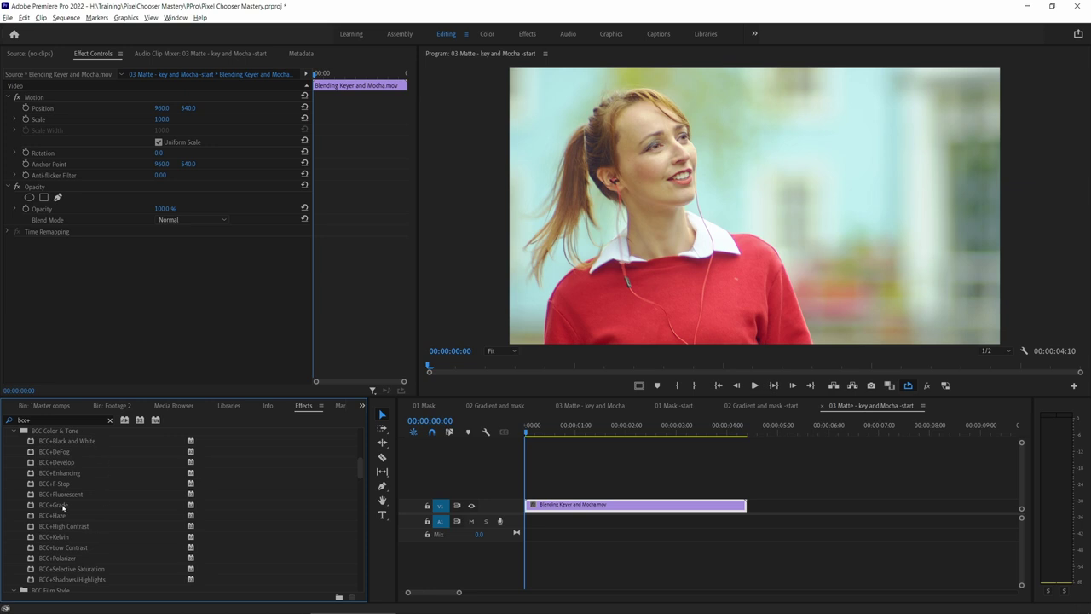
left_click_drag(62, 506, 279, 179)
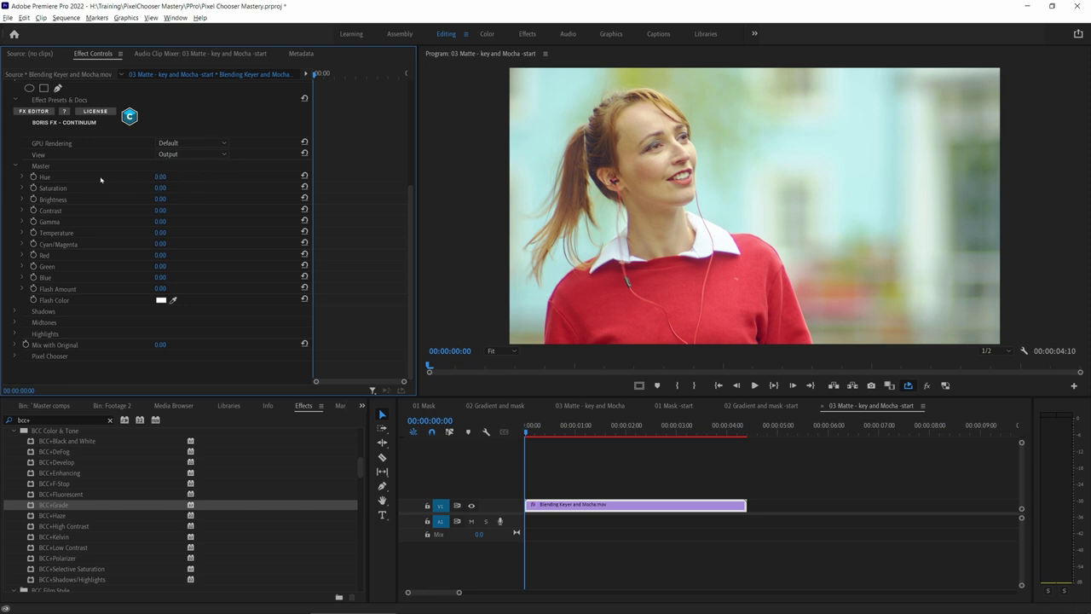
Step: Set the Master Hue of BCC+Grade to 146 and play part of the clip to check the color shift
left_click_drag(161, 177, 230, 177)
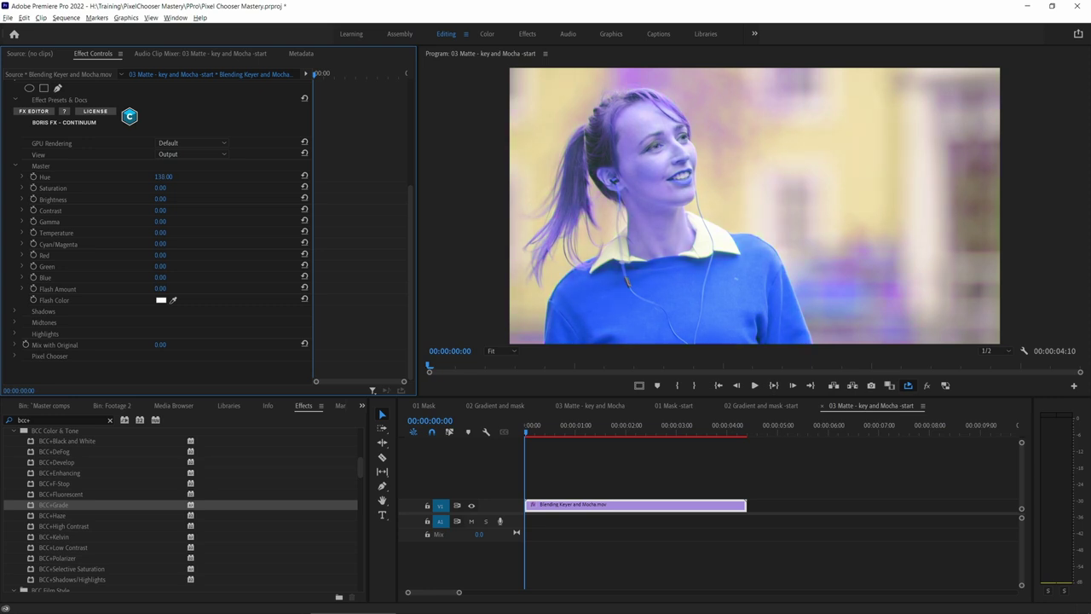
left_click_drag(204, 177, 209, 177)
left_click(754, 386)
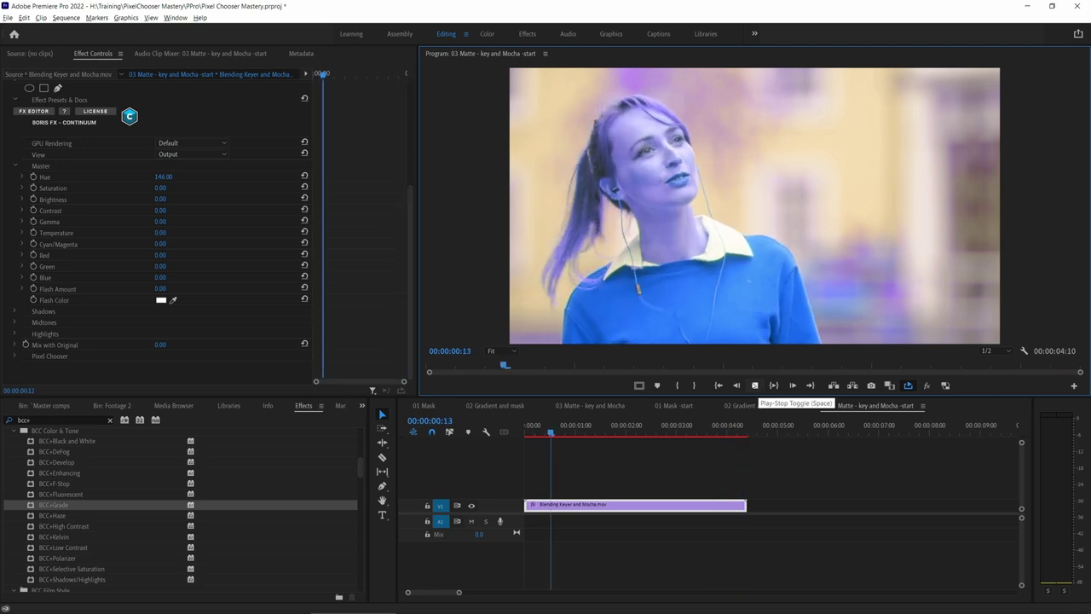
left_click(754, 385)
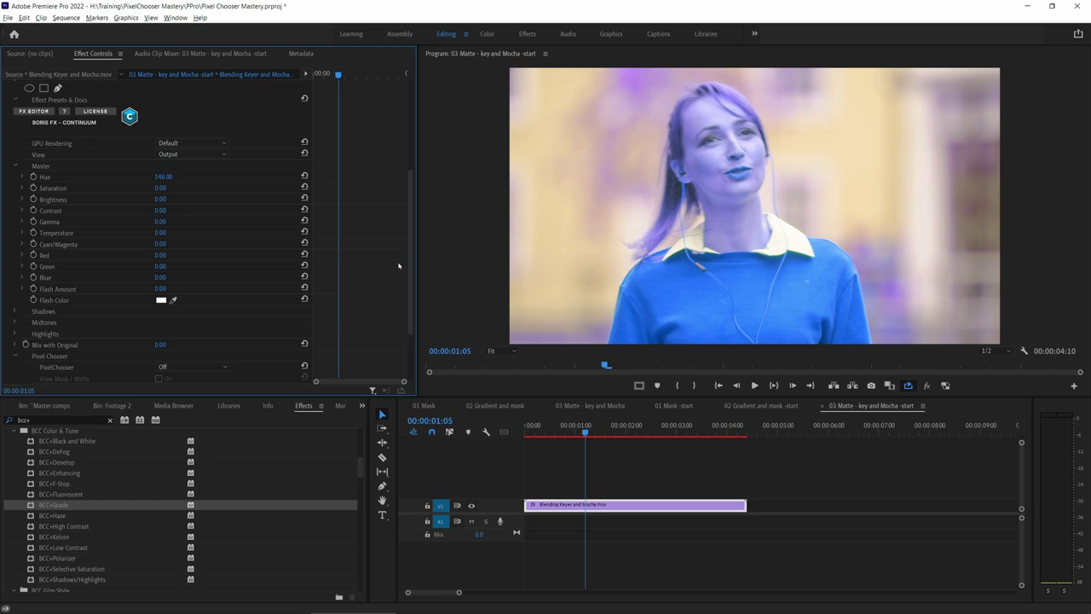
Step: Turn the PixelChooser on and toggle BCC+Grade off and on to compare it with the original clip
scroll(170, 256, "up", 2)
left_click(16, 122)
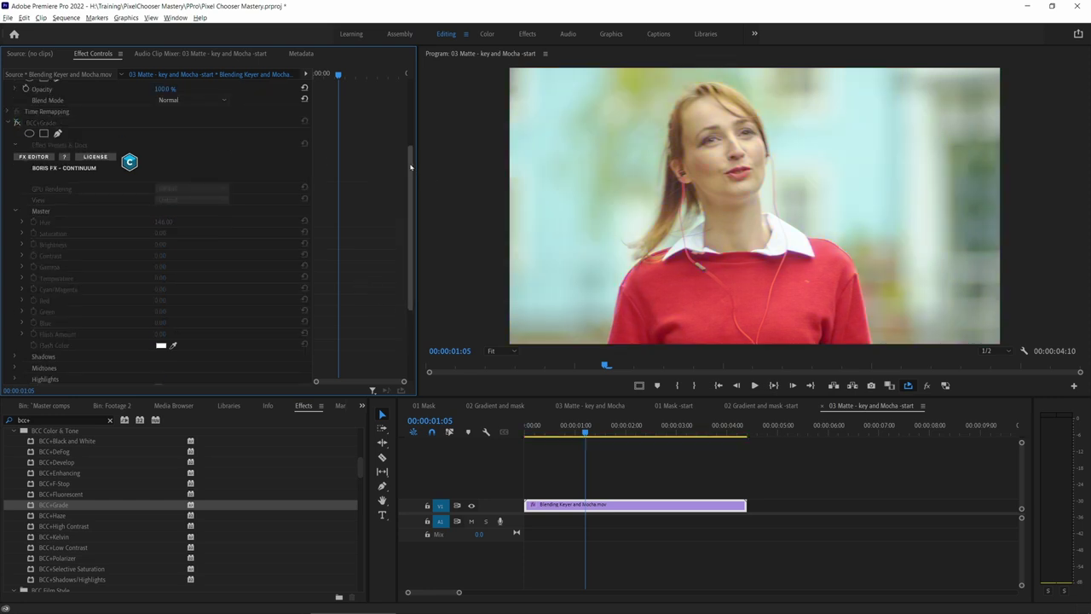
left_click_drag(414, 171, 411, 237)
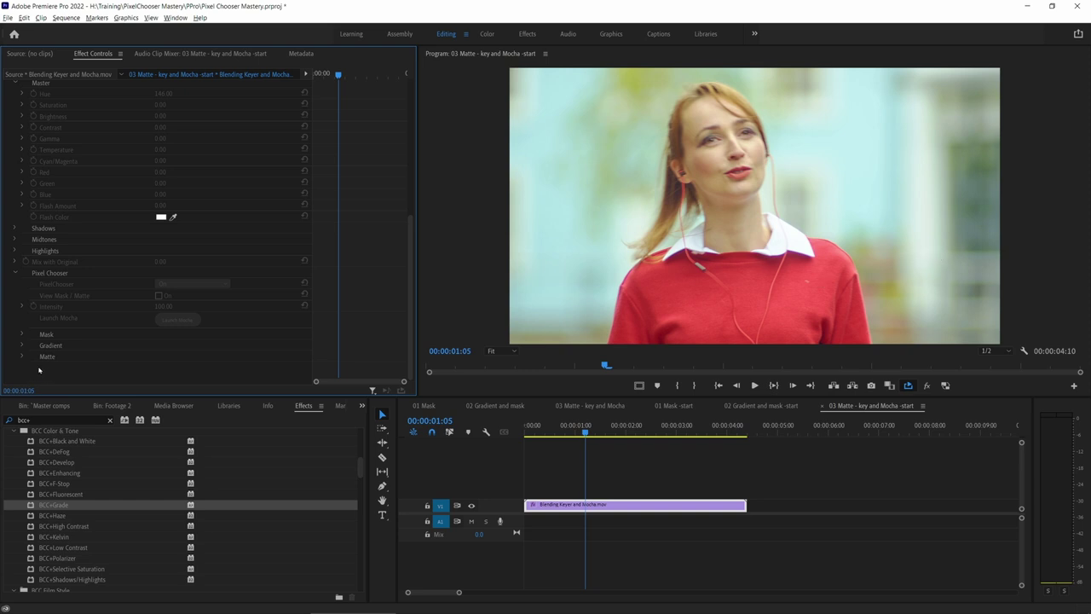
left_click(18, 238)
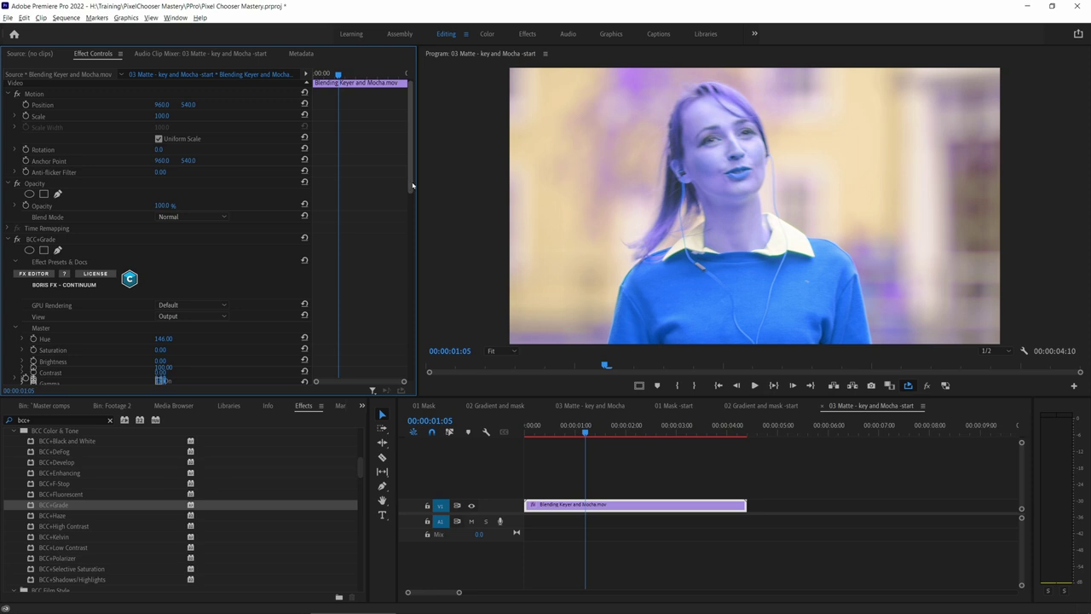
Step: Set the Matte channel of the Pixel Chooser to Key
left_click_drag(412, 189, 408, 215)
scroll(409, 215, "down", 5)
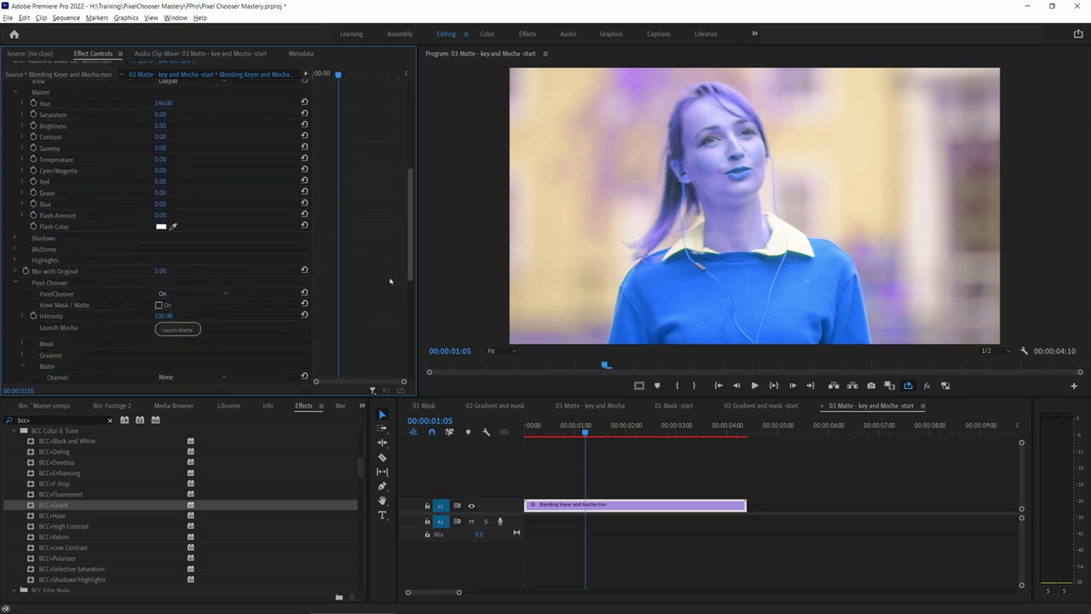
left_click(22, 357)
left_click(281, 239)
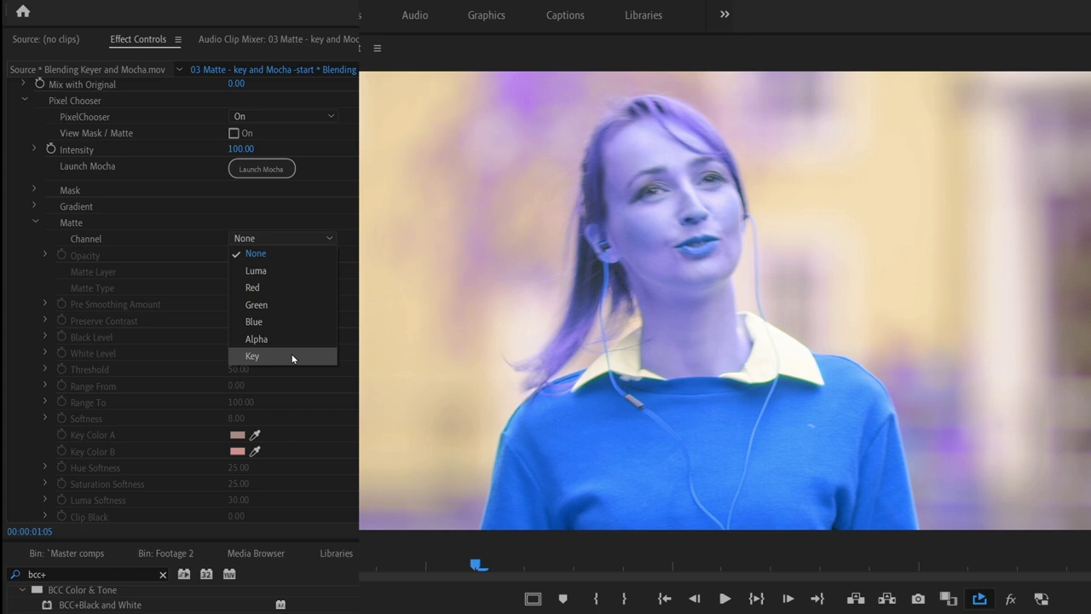
left_click(293, 356)
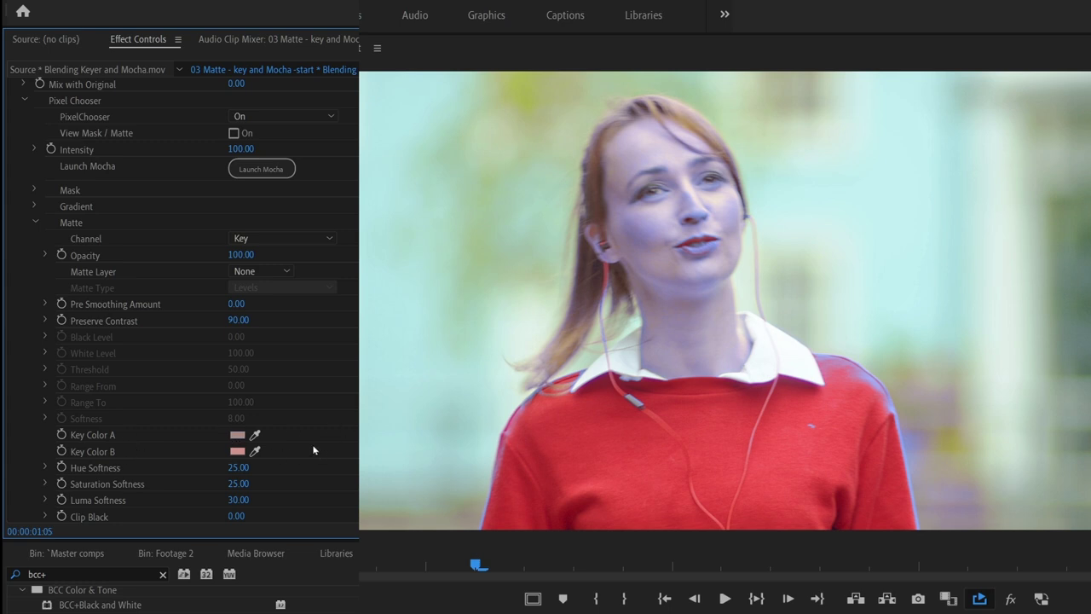
Step: Sample Key Color A from a bright red area and Key Color B from a dark red area of the sweater
left_click(255, 435)
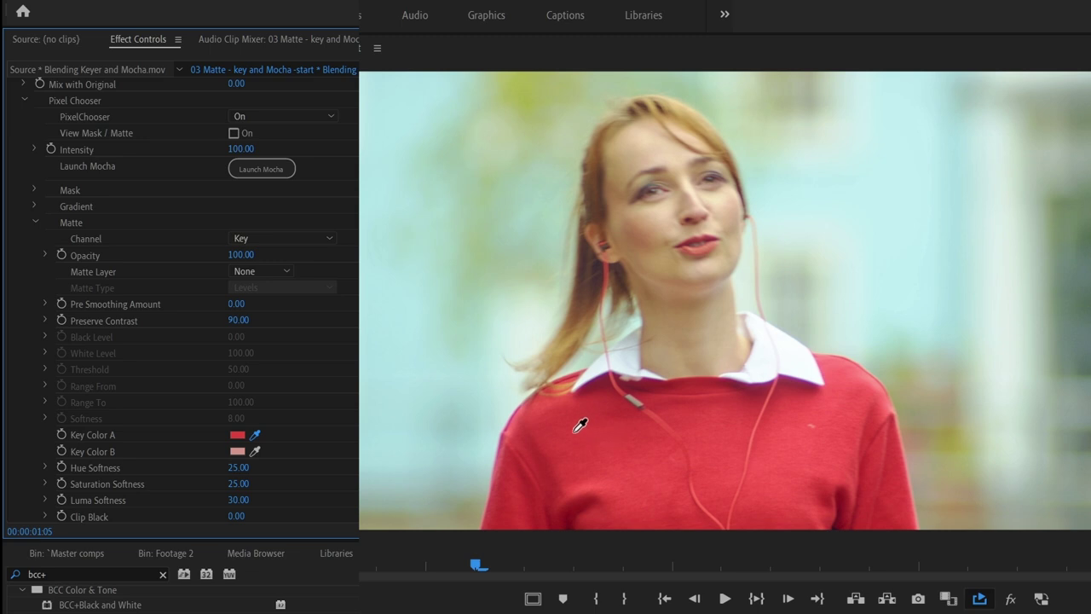
left_click(544, 407)
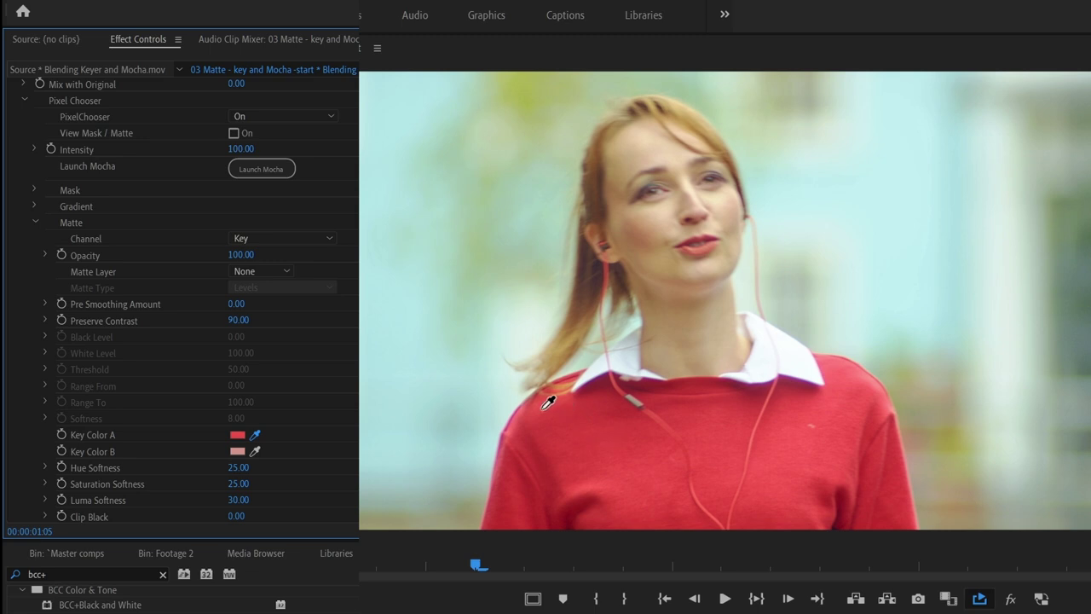
left_click(587, 456)
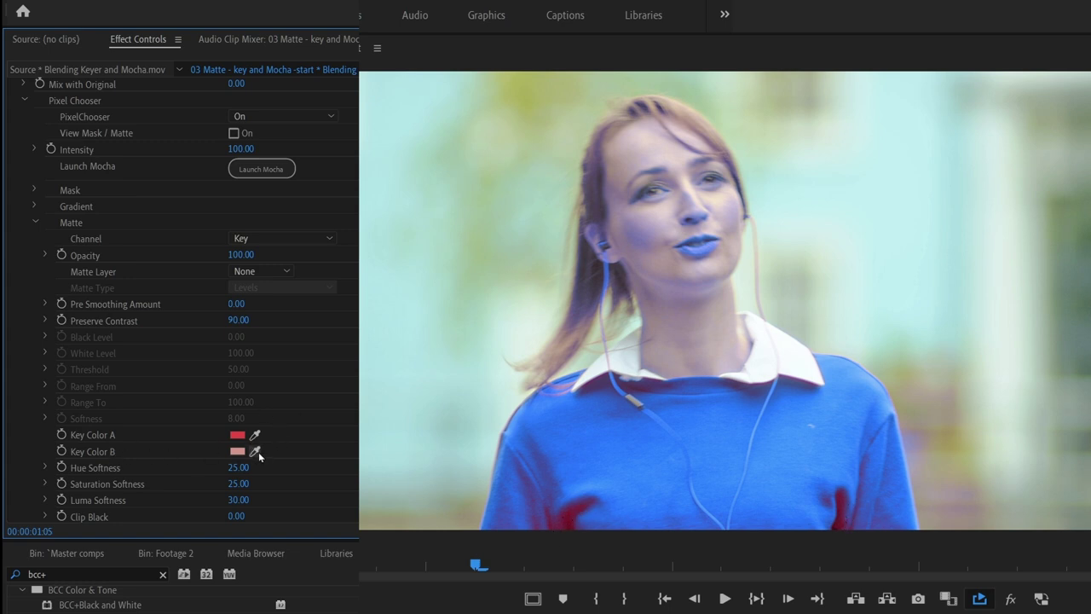
left_click_drag(258, 452, 572, 505)
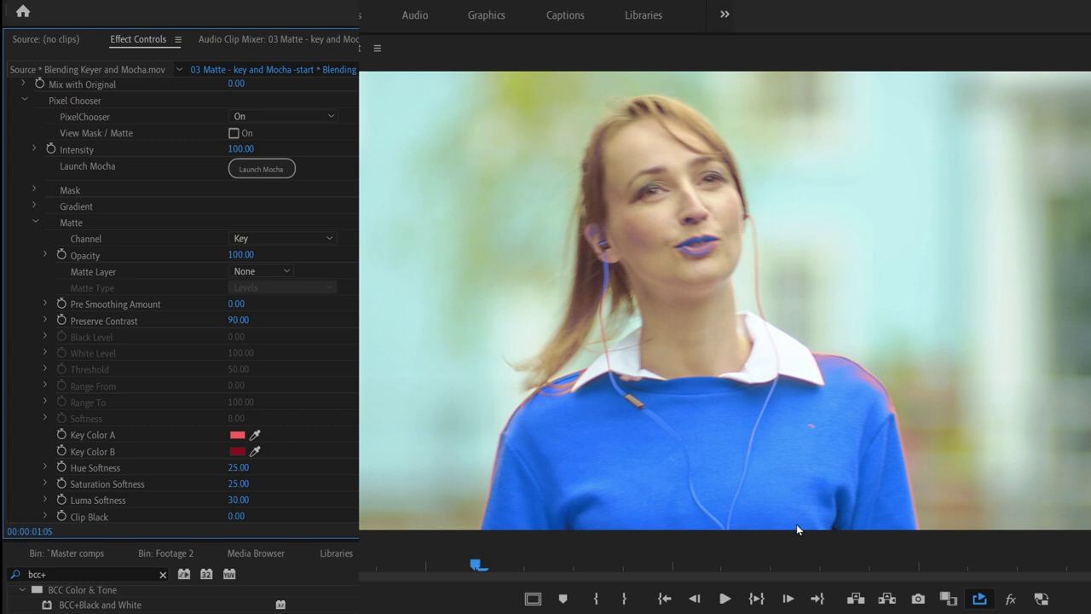
Step: Test Hue Softness at 0 and 8, and bring it back to 25
scroll(211, 390, "down", 3)
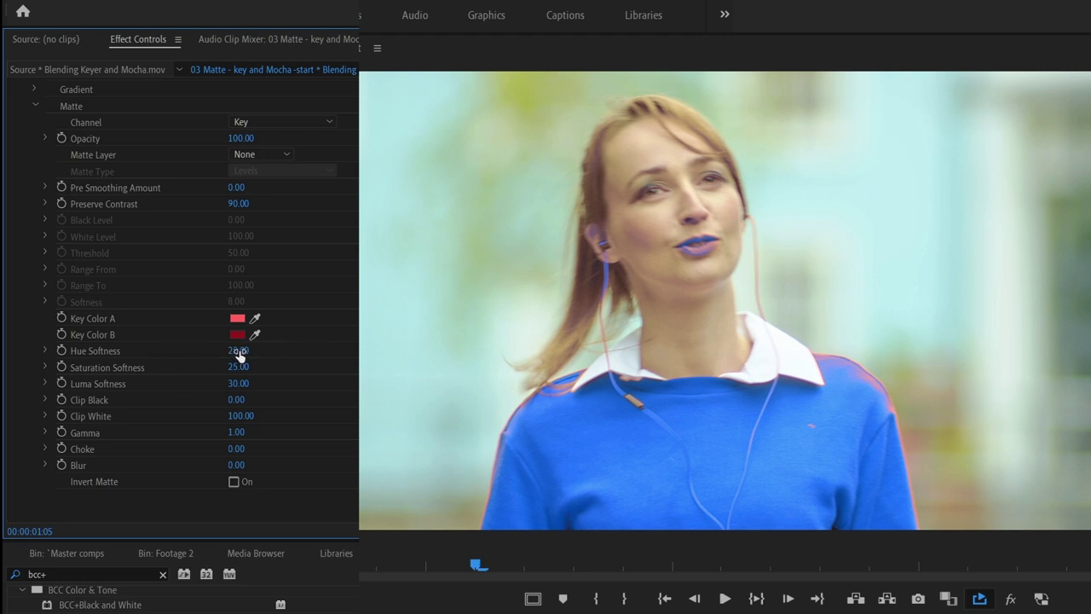
left_click_drag(239, 352, 625, 401)
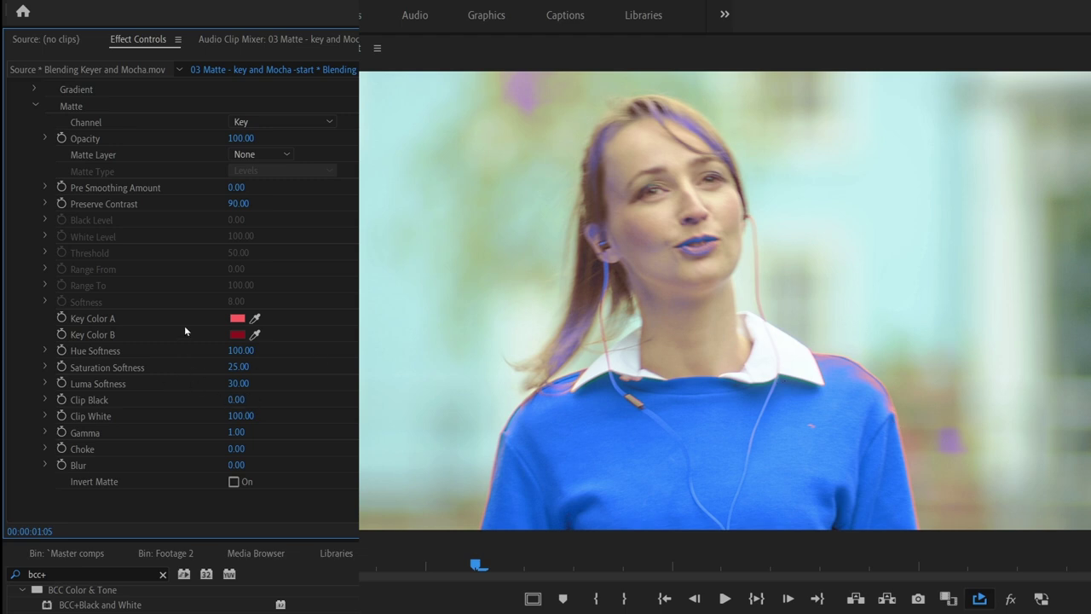
left_click_drag(237, 353, 154, 353)
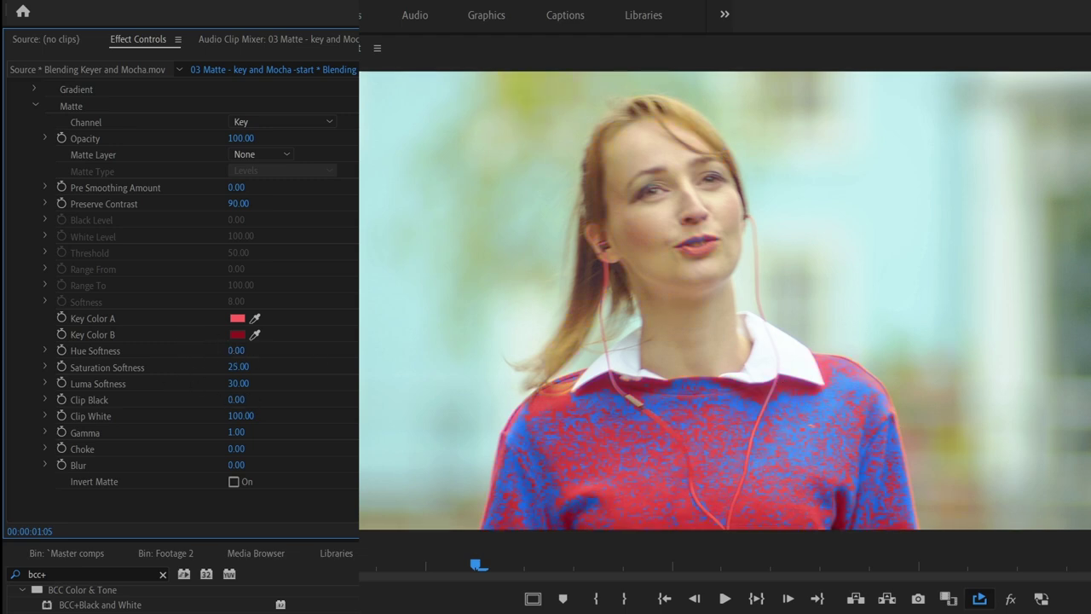
left_click_drag(236, 351, 239, 352)
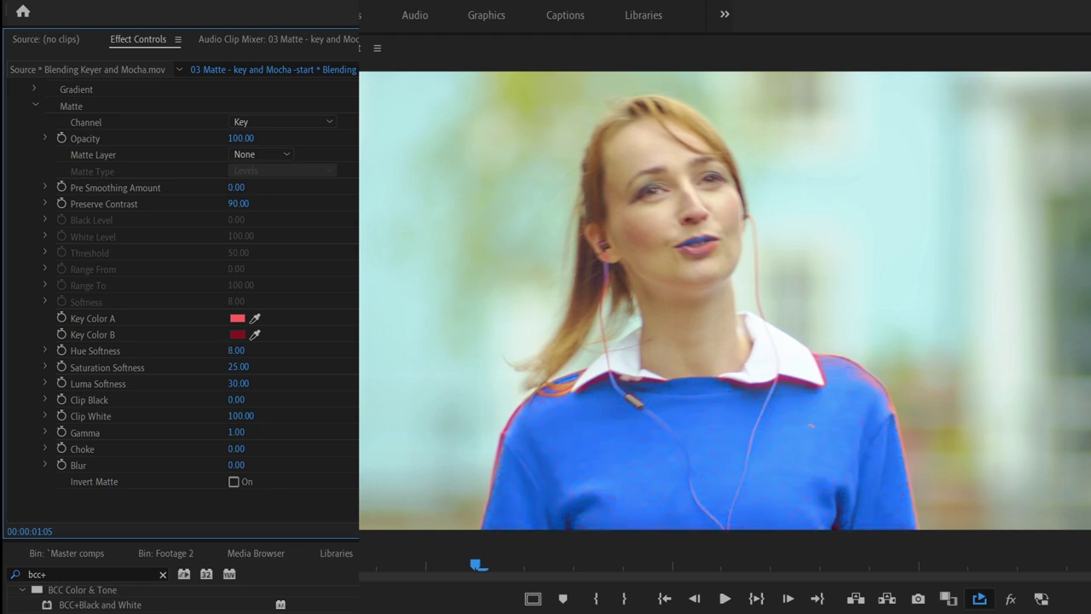
left_click_drag(187, 353, 256, 350)
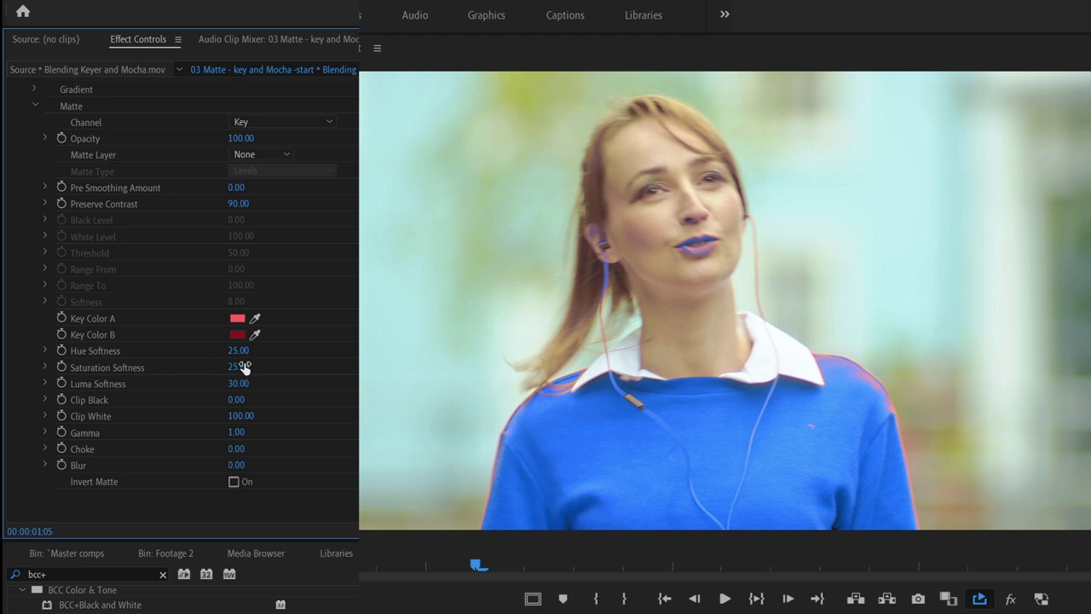
Step: Set Saturation Softness to 50 and Luma Softness to 51 for the key
left_click_drag(240, 367, 304, 368)
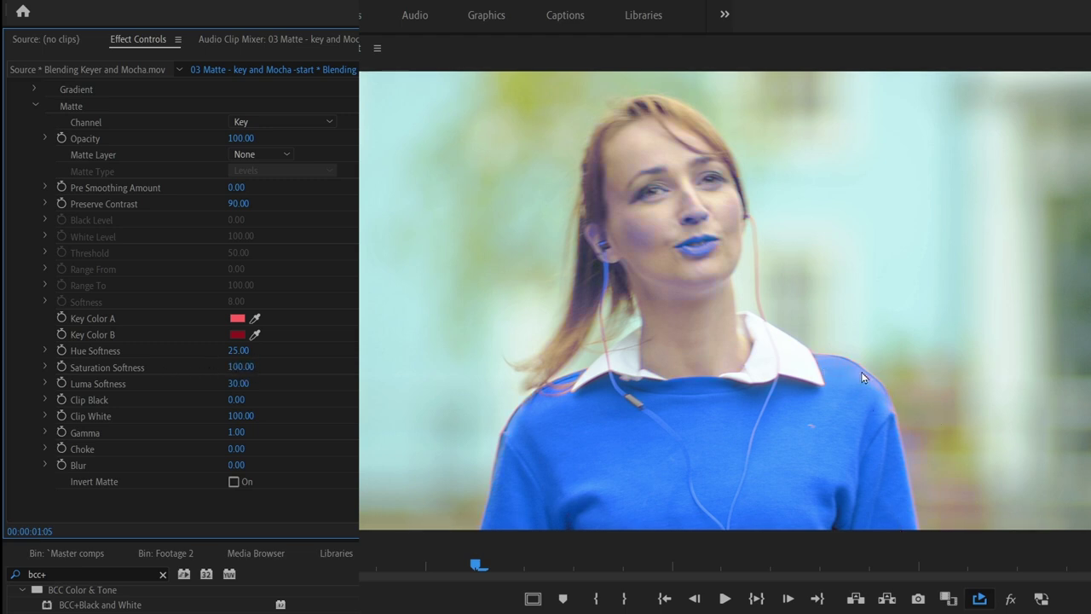
mouse_move(240, 366)
left_mouse_down()
mouse_move(165, 367)
mouse_move(260, 367)
mouse_move(243, 386)
mouse_move(302, 386)
mouse_move(205, 383)
mouse_move(234, 384)
left_mouse_up()
Step: Play and scrub through the clip to check how the key holds on the sweater and face
left_click_drag(453, 564, 328, 564)
key("space")
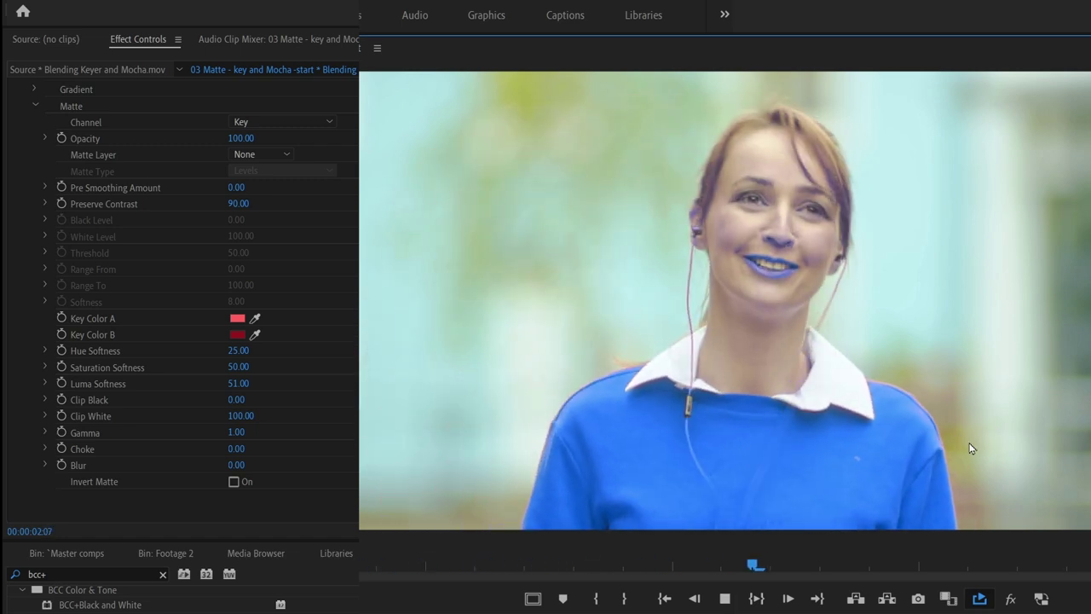
key("space")
left_click_drag(782, 565, 716, 565)
left_click_drag(716, 565, 350, 564)
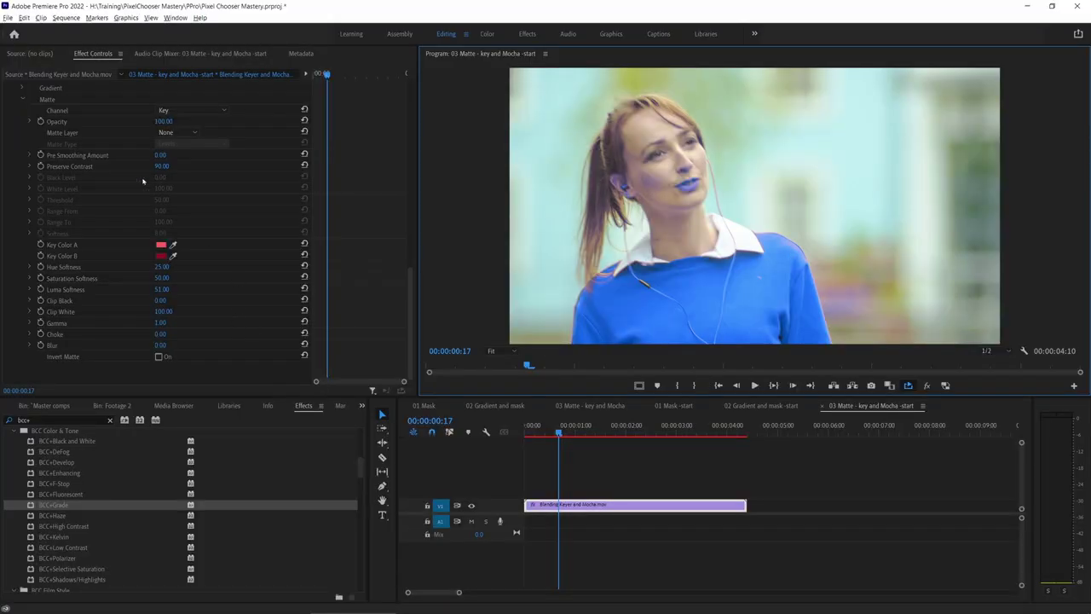
Step: Display the key as a matte and tighten it with Clip White at 75 and Clip Black at 23
scroll(170, 209, "up", 3)
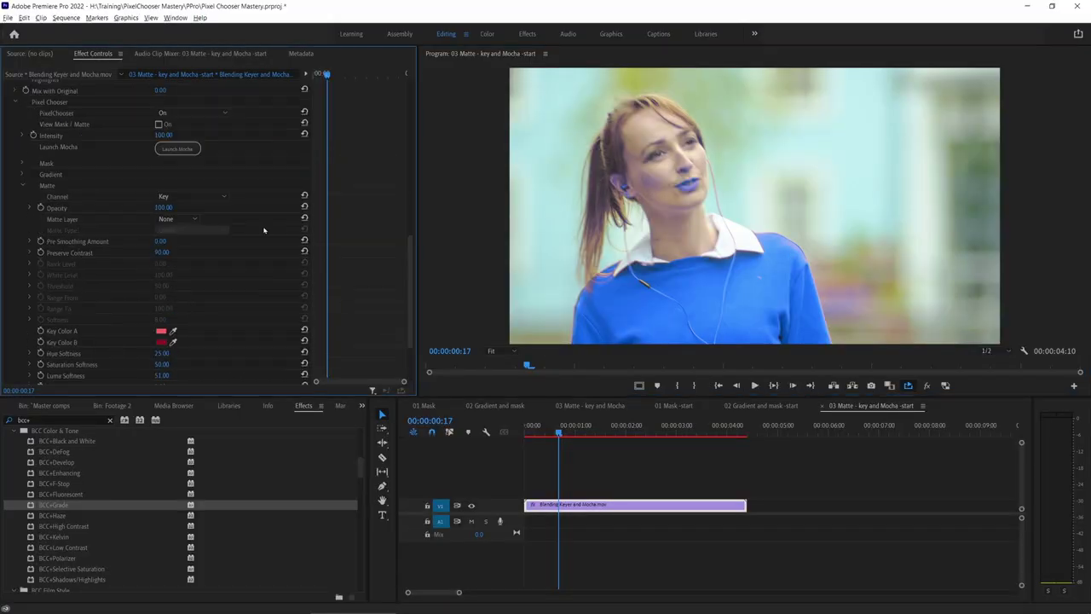
left_click(159, 125)
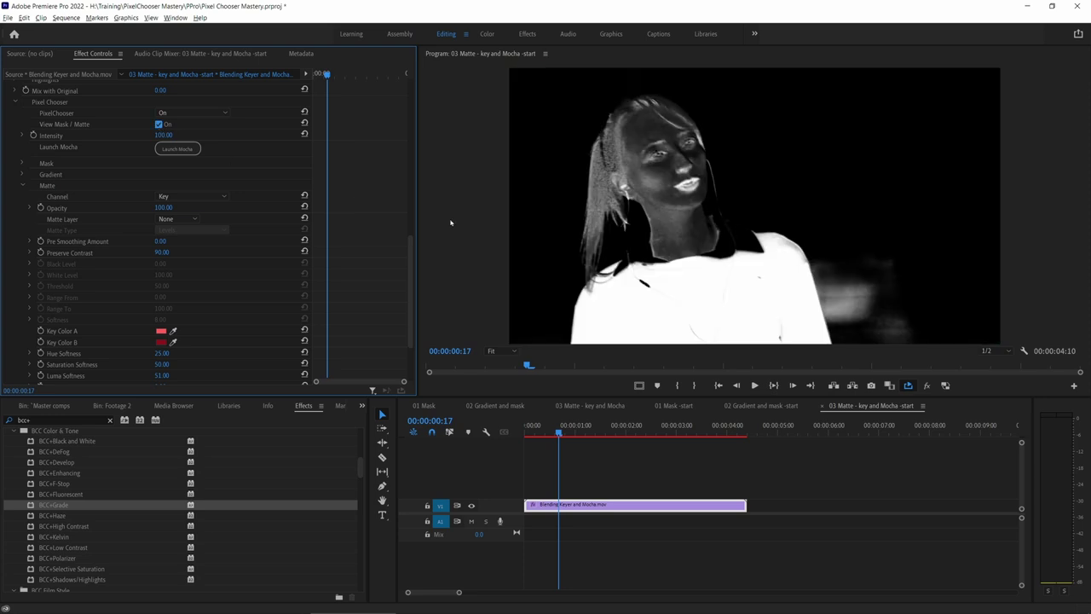
scroll(399, 256, "down", 3)
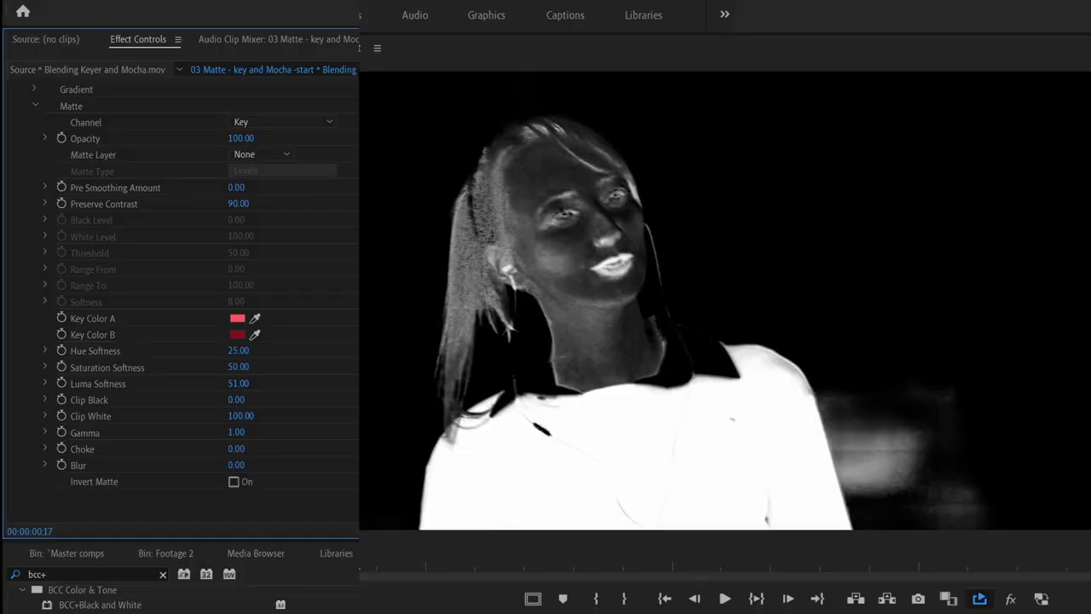
left_click_drag(241, 416, 218, 416)
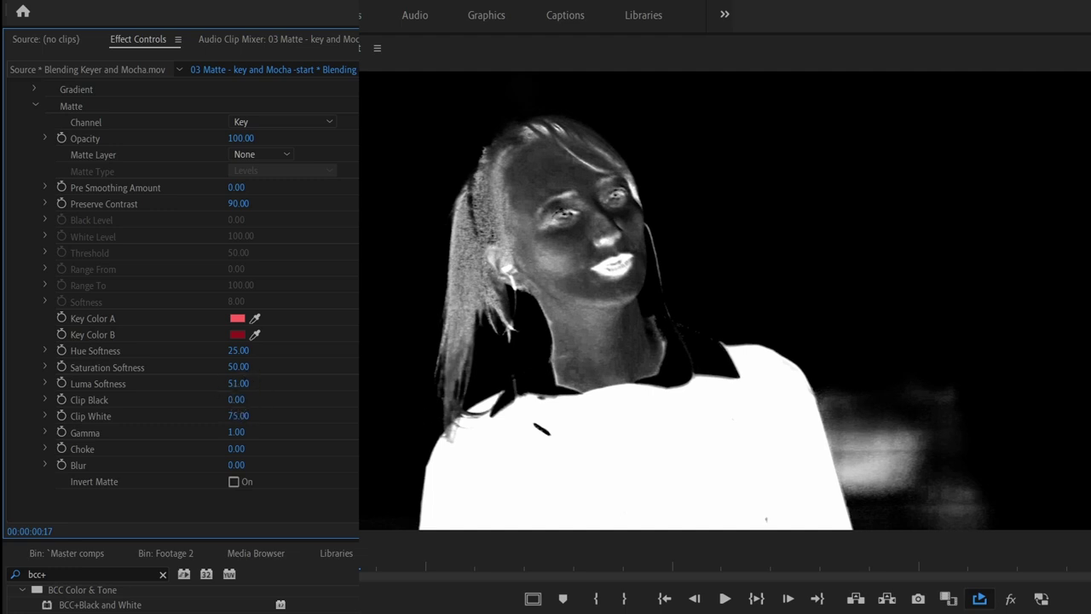
left_click_drag(235, 399, 255, 400)
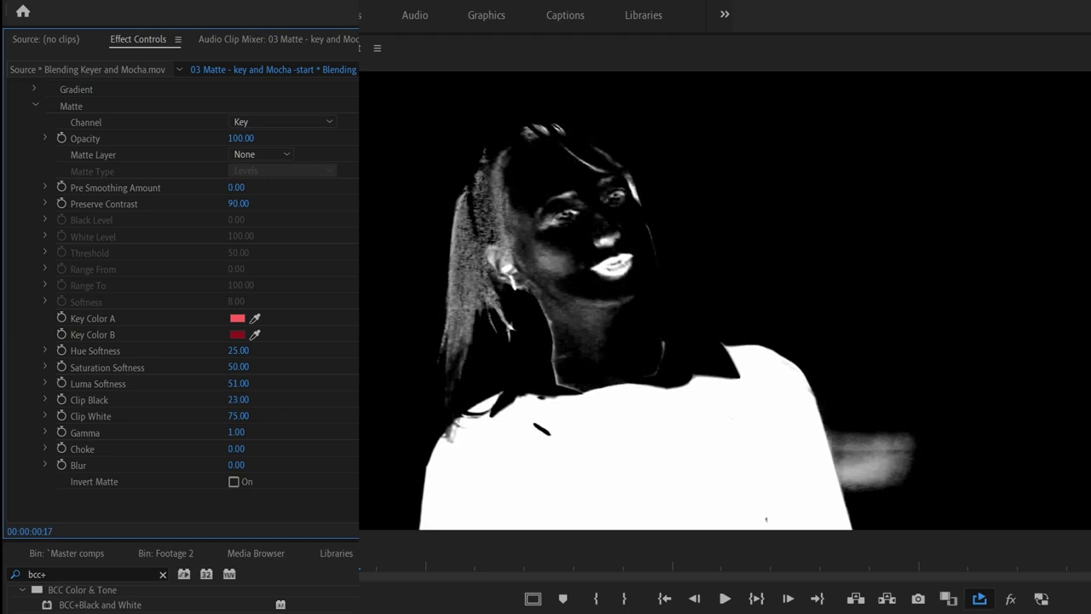
Step: Return from the matte to the recolored image and play the clip to check the blue sweater key
scroll(179, 298, "up", 5)
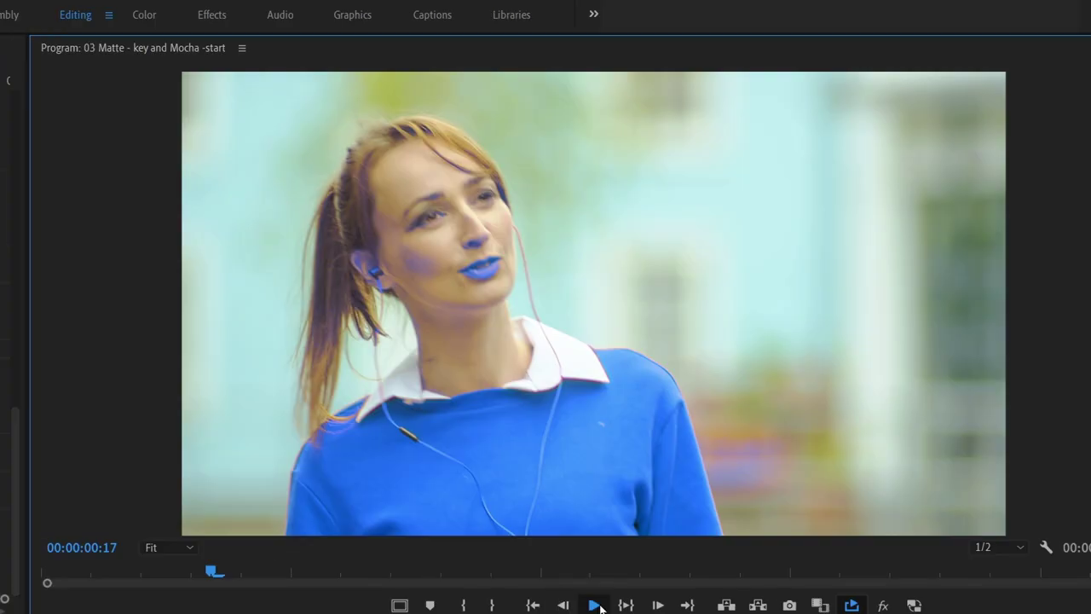
left_click(594, 605)
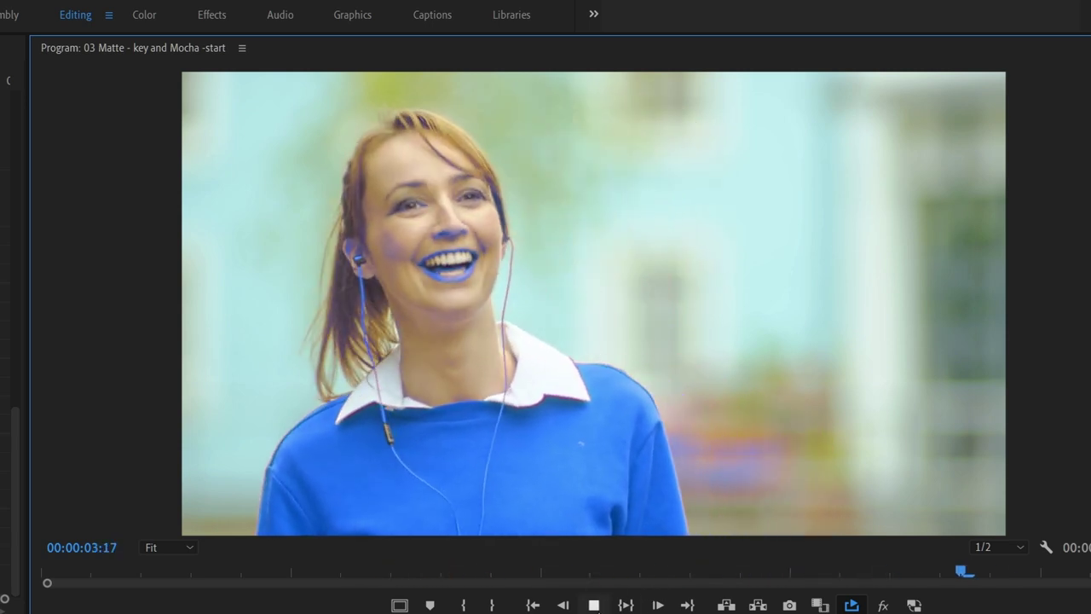
left_click(594, 606)
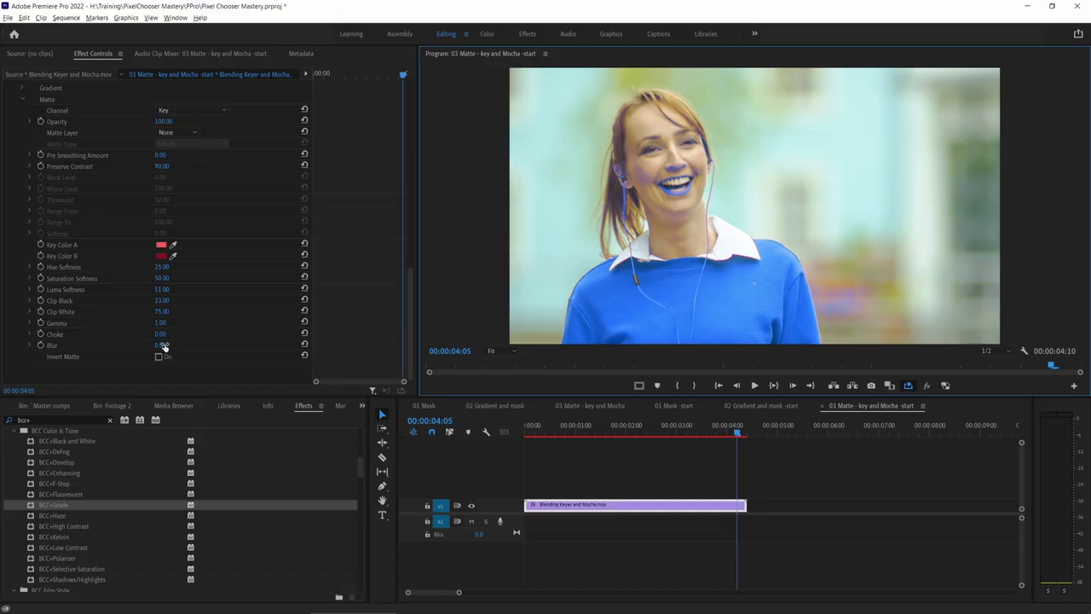
Step: Set the Blur of the key matte to 2
left_click(165, 345)
type("2")
key("Return")
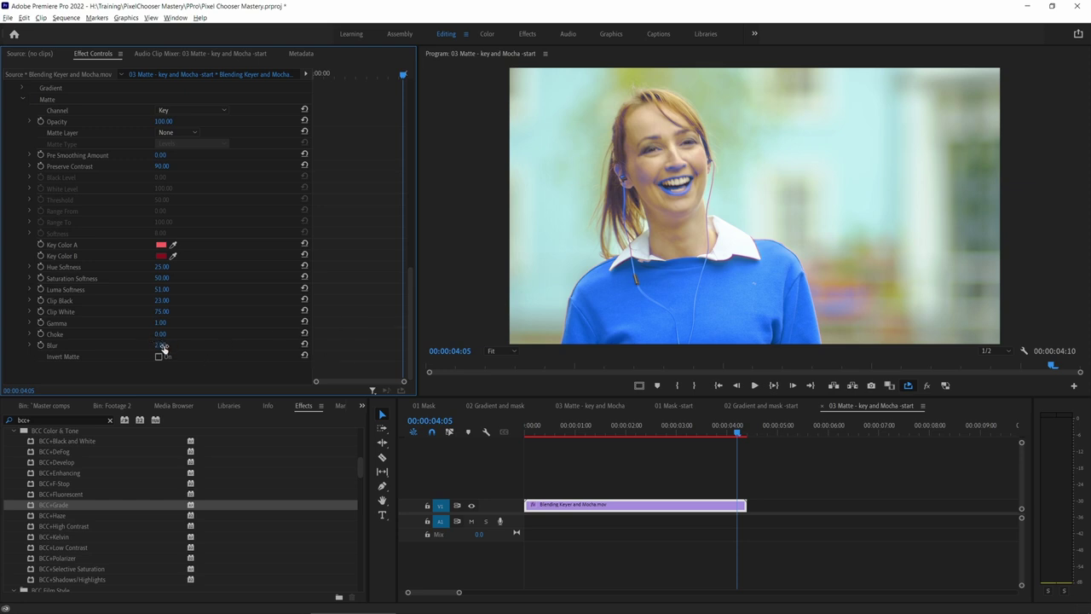
left_click_drag(162, 346, 152, 347)
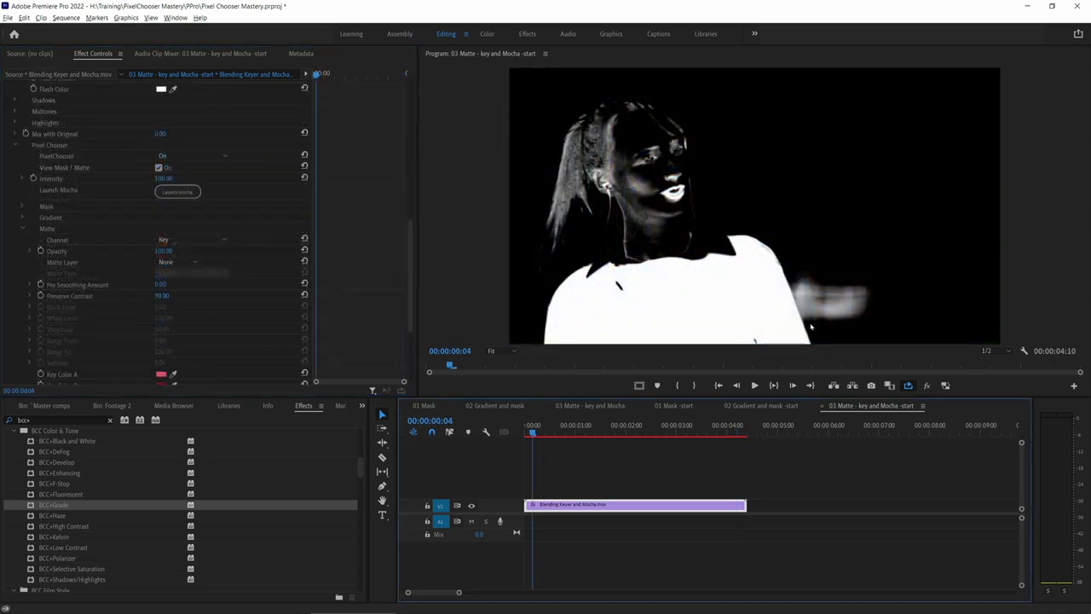
Step: Scrub and play the clip in matte view to inspect the key, and turn the matte view off
left_click_drag(452, 366, 635, 380)
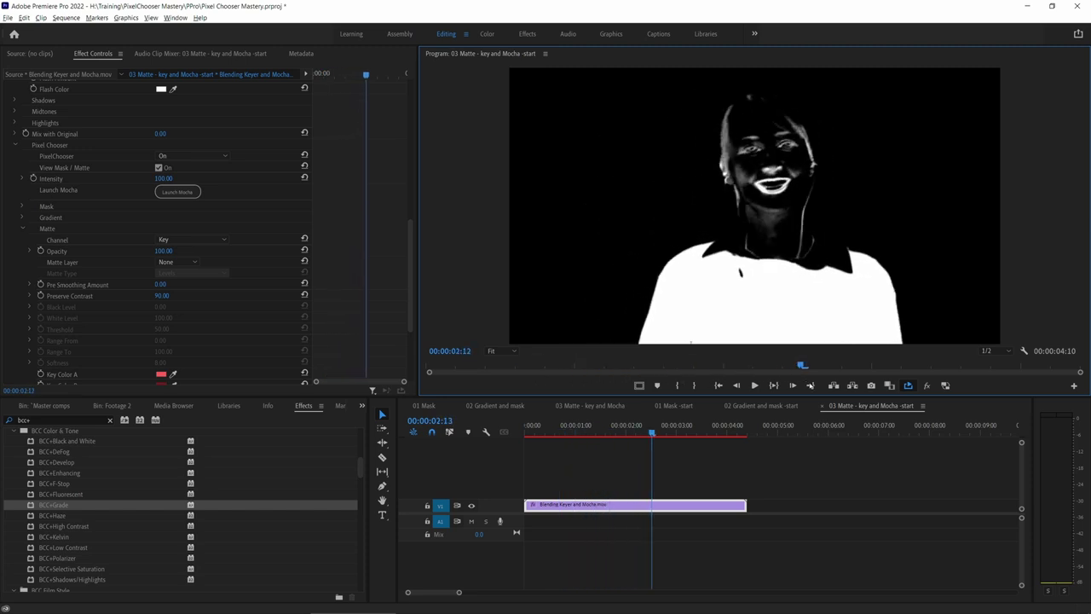
key("space")
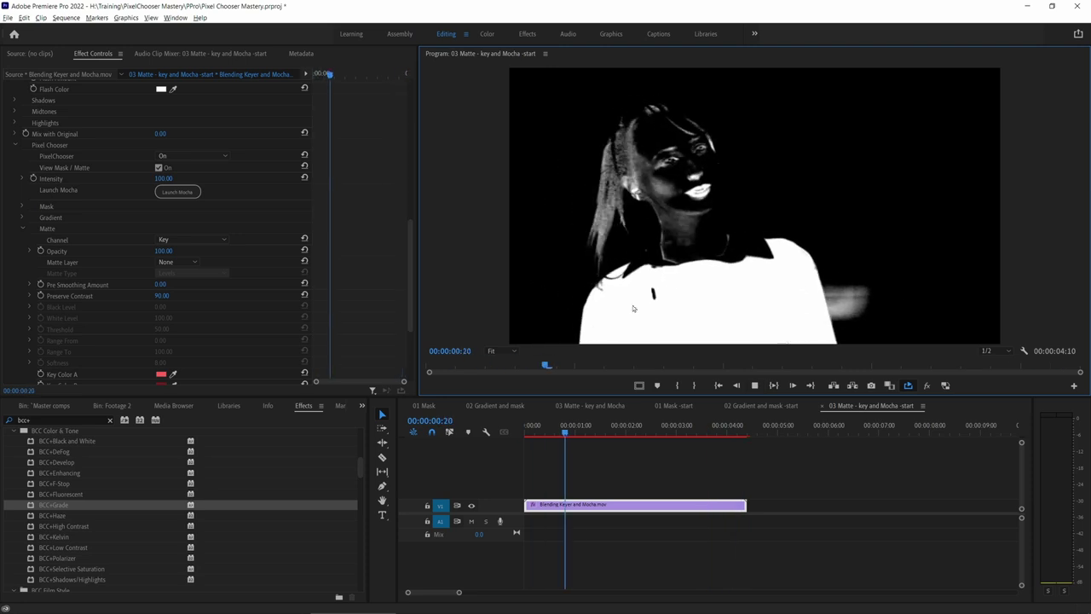
key("space")
left_click(158, 167)
Step: Reveal the Pixel Chooser's Mask settings, review the available mask shapes, and launch Mocha for the clip
scroll(24, 231, "up", 3)
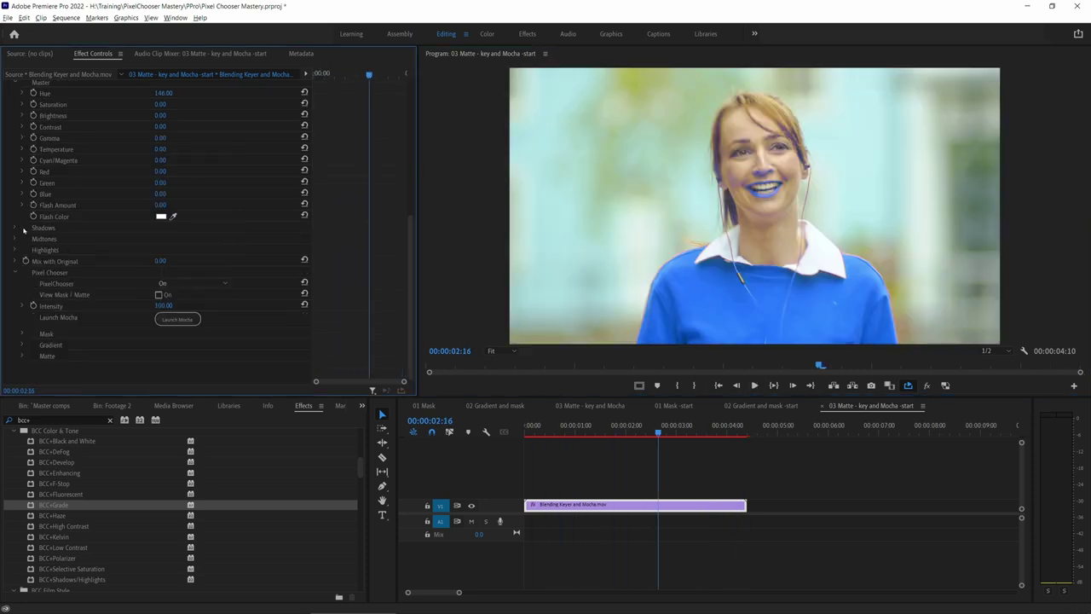
left_click(22, 334)
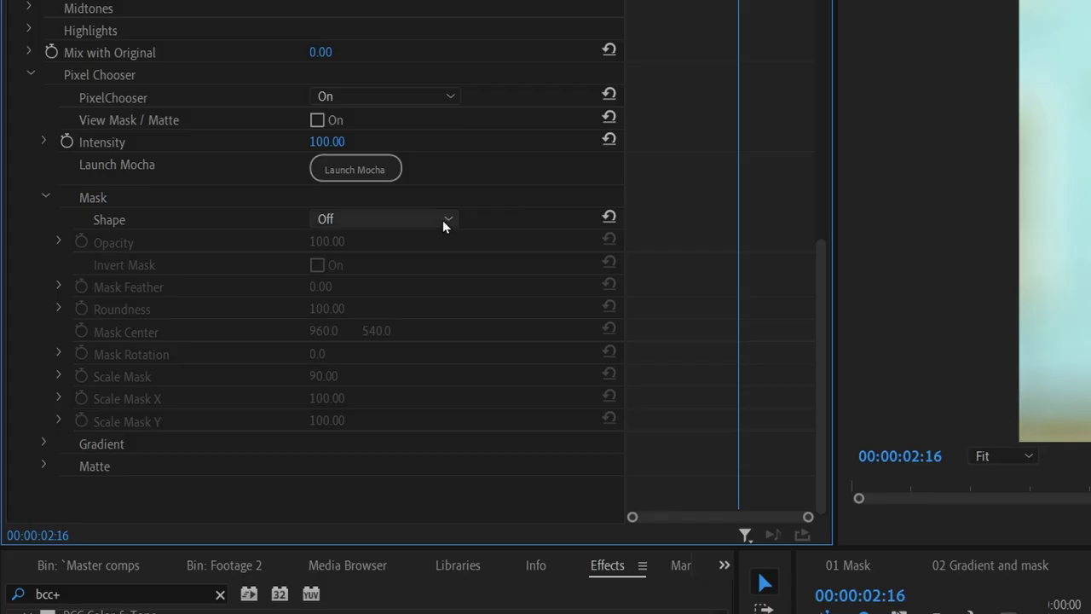
left_click(224, 344)
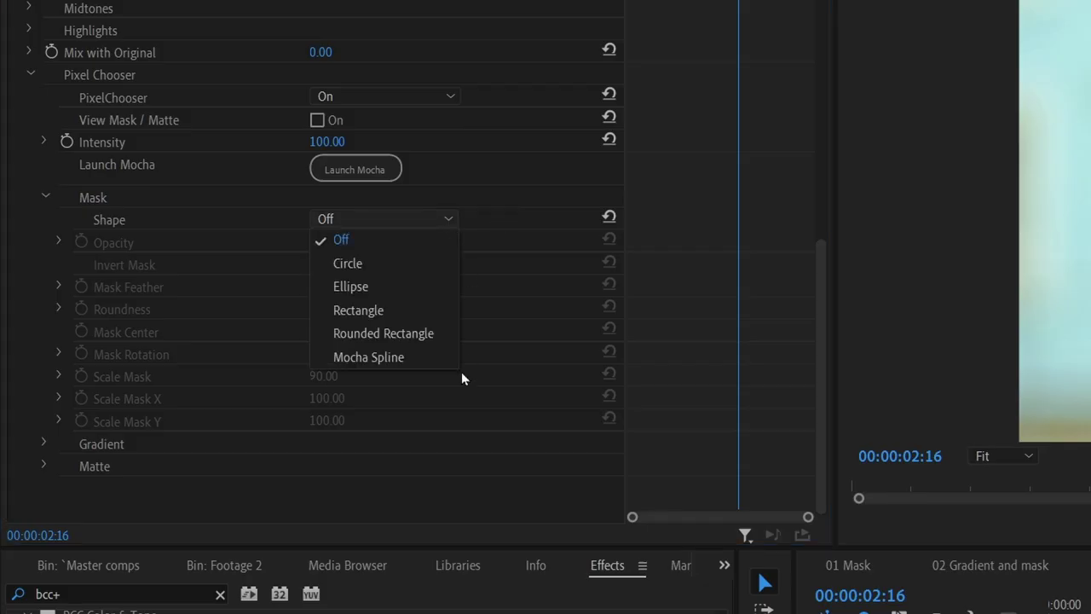
left_click(402, 168)
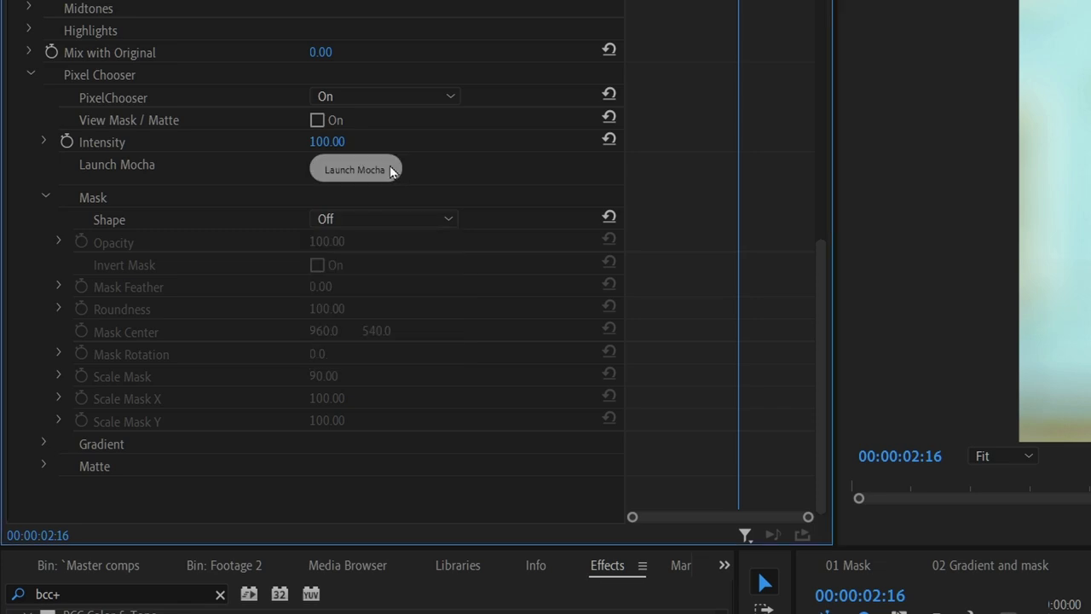
left_click(391, 167)
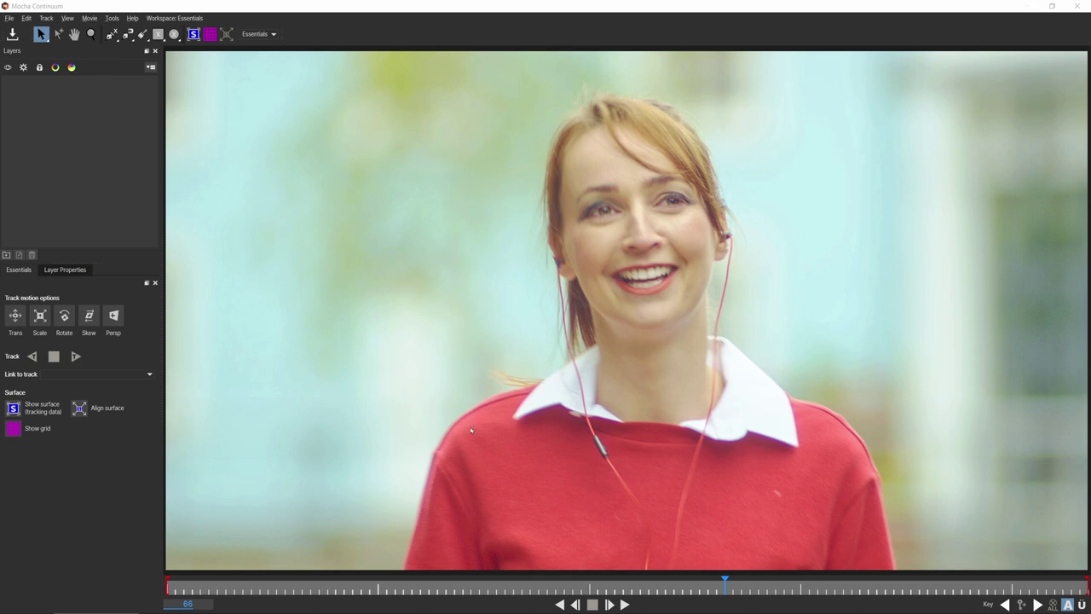
Step: At frame 35, draw an X-Spline along the sweater's sleeve edge, shoulders and collar, down to the opposite sleeve
left_click_drag(444, 584, 462, 571)
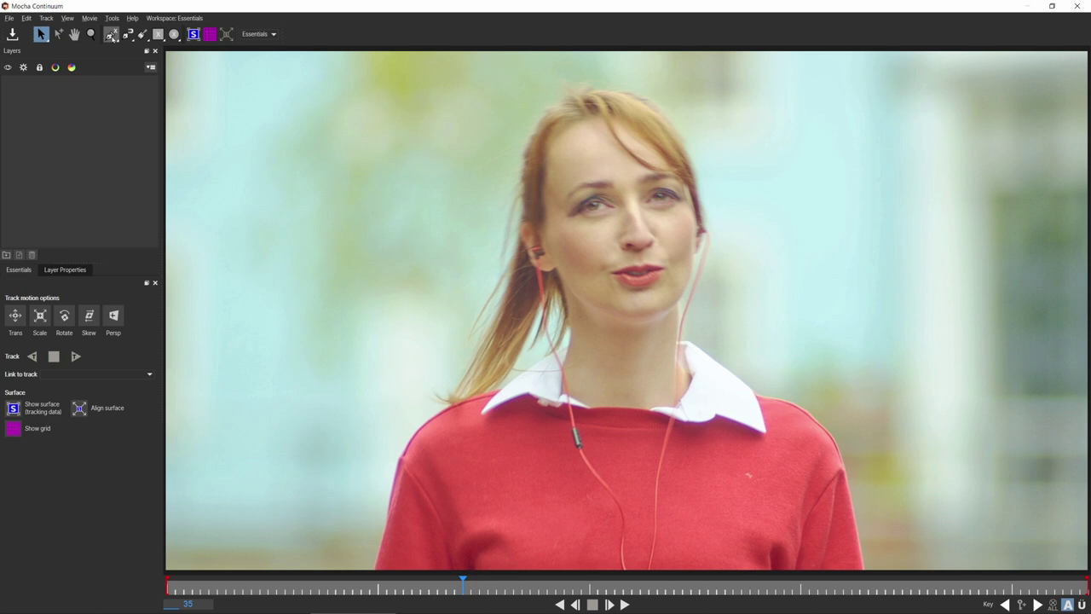
left_click(112, 36)
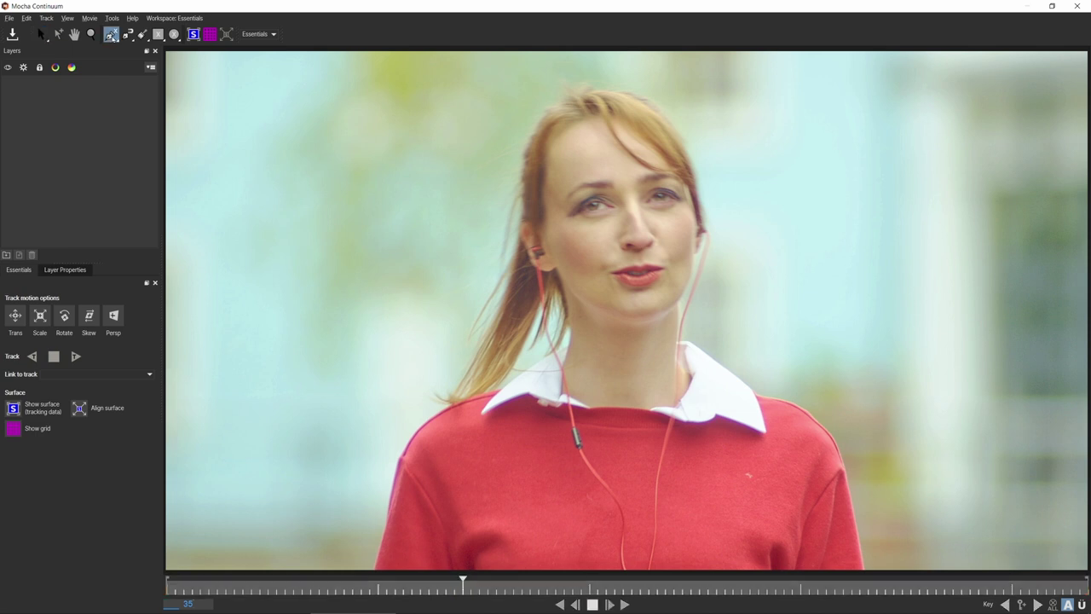
left_click(369, 567)
left_click(395, 450)
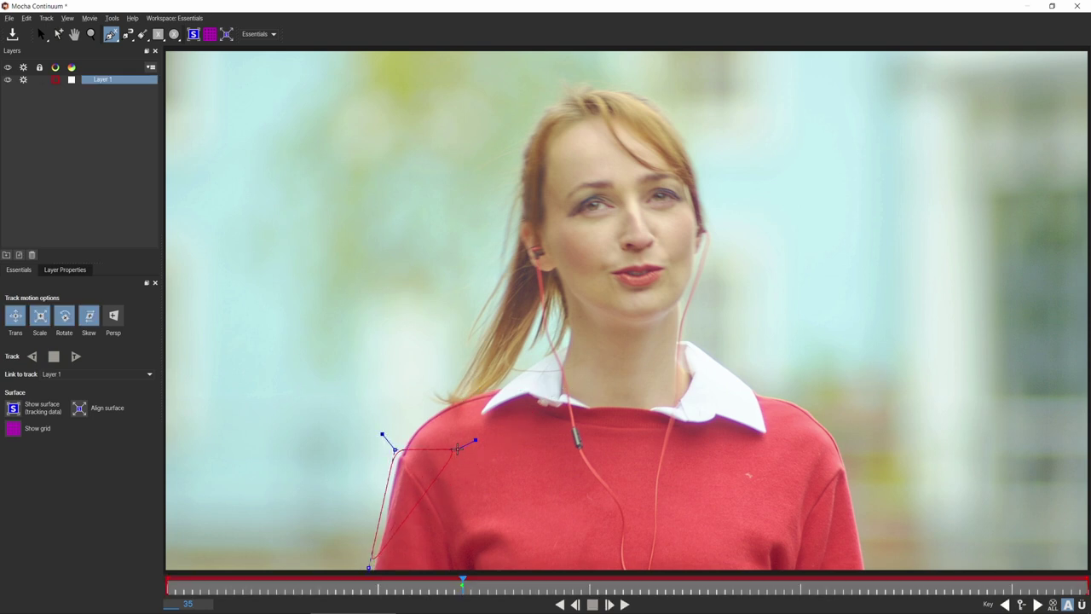
left_click(422, 403)
left_click(512, 384)
left_click(579, 399)
left_click(646, 407)
left_click(699, 409)
left_click(755, 386)
left_click(839, 422)
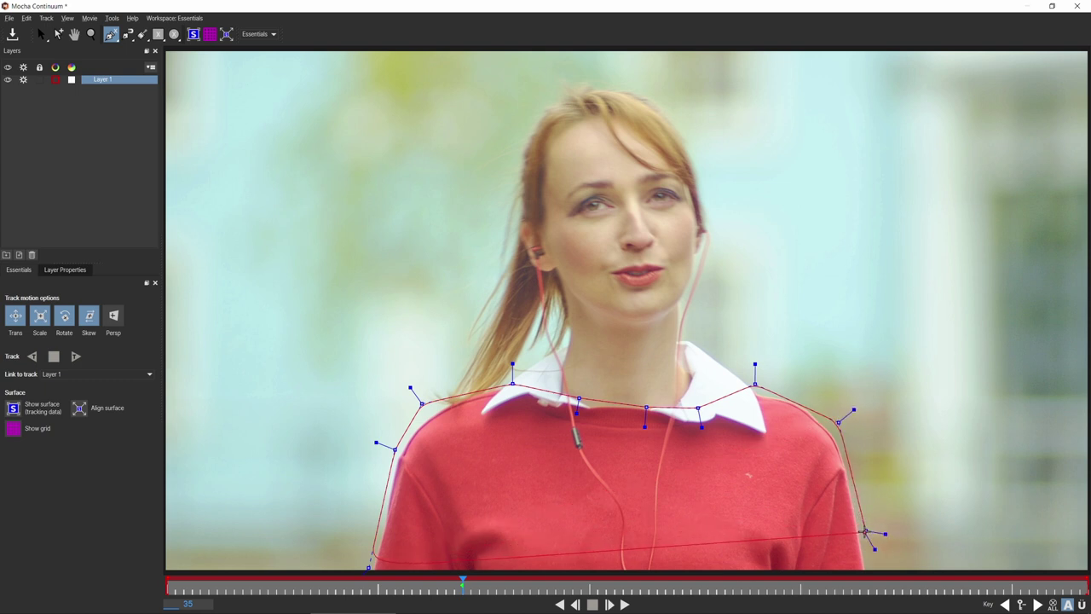
left_click(867, 532)
Step: Extend the sweater spline just below the bottom edge of the footage and close the shape
key("x")
left_click_drag(866, 533, 867, 359)
left_click(870, 416)
left_click(424, 406)
left_click_drag(411, 411, 365, 413)
left_click(368, 415)
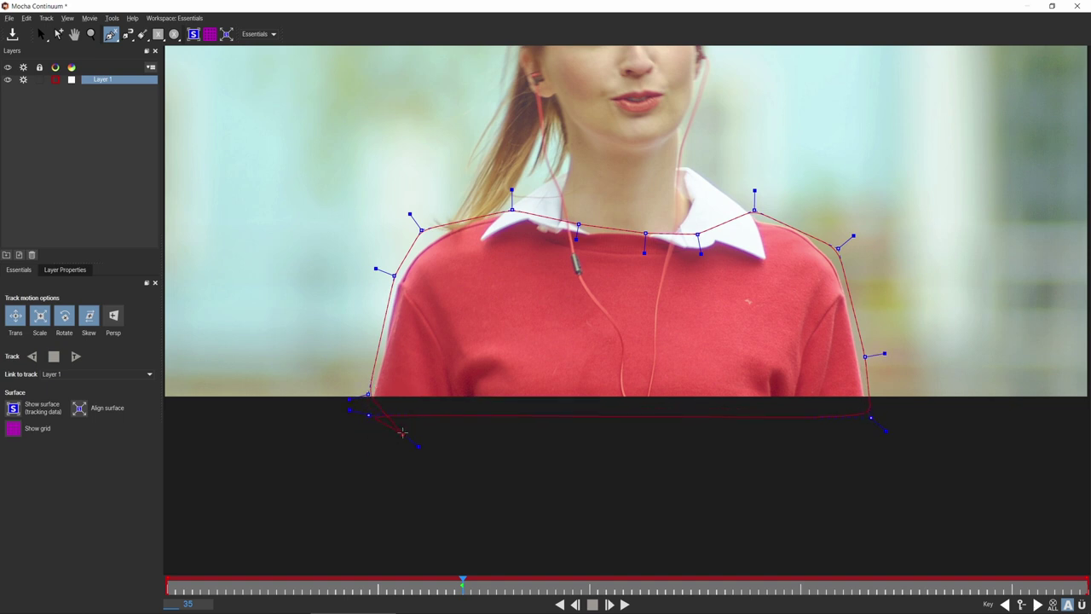
right_click(404, 430)
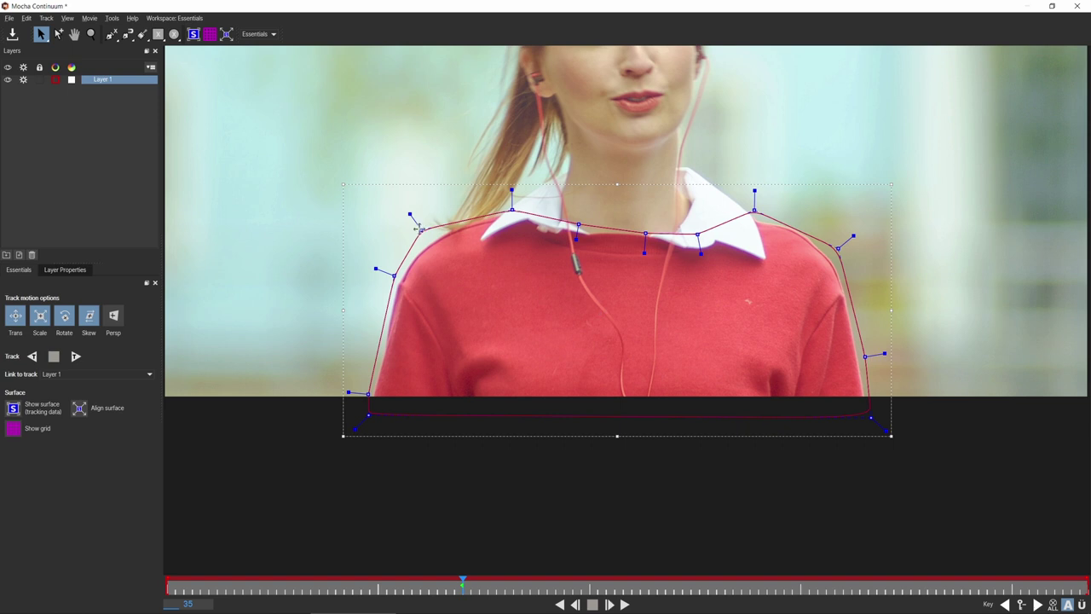
Step: Refine the spline's shoulder points and track Layer 1 forward and backward from frame 35
left_click_drag(421, 230, 428, 235)
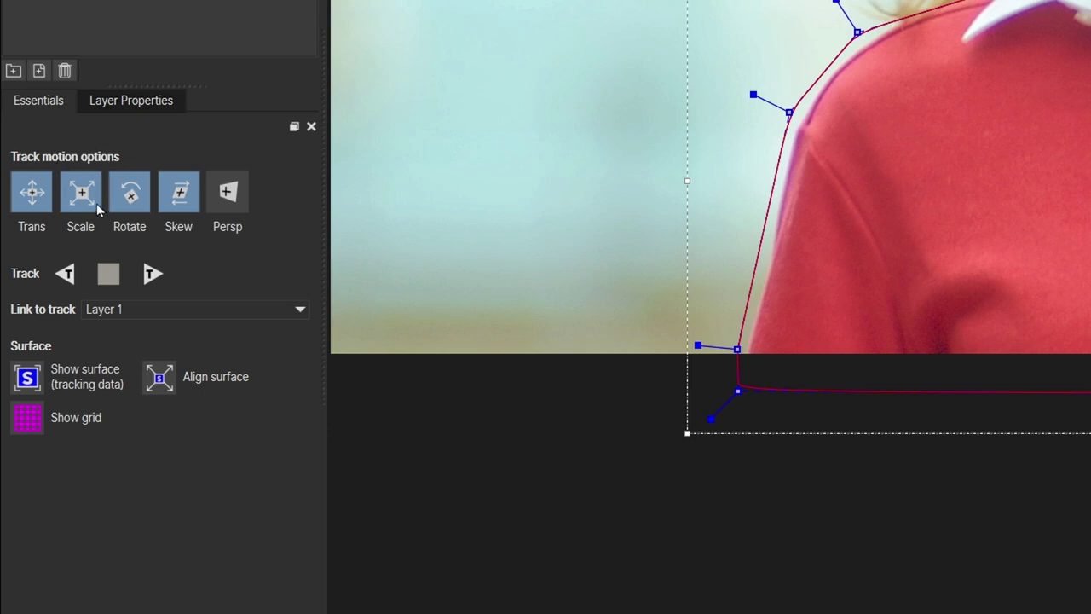
left_click(156, 274)
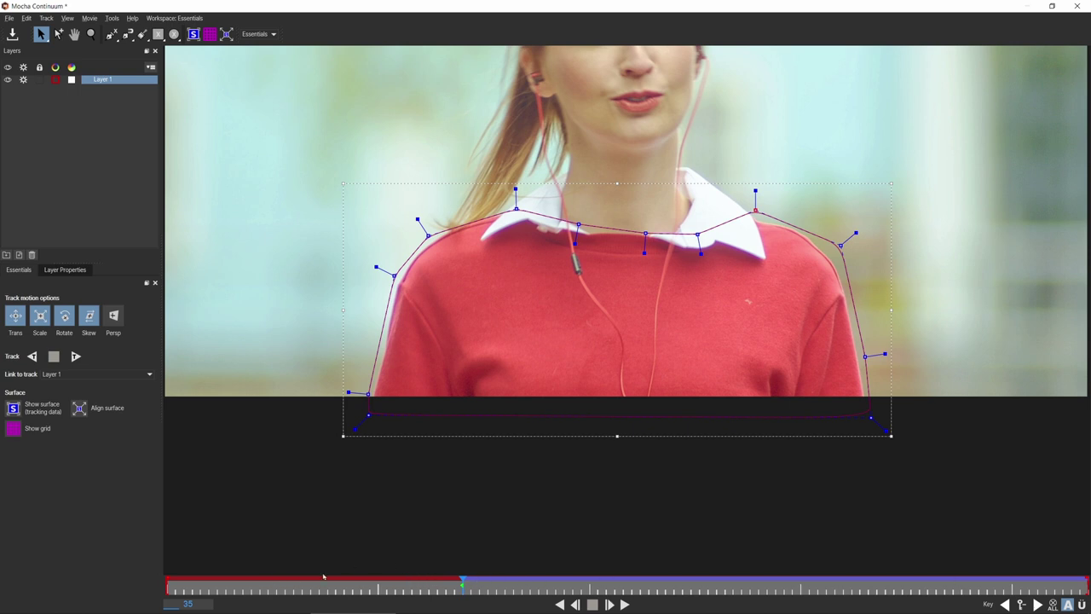
left_click(32, 356)
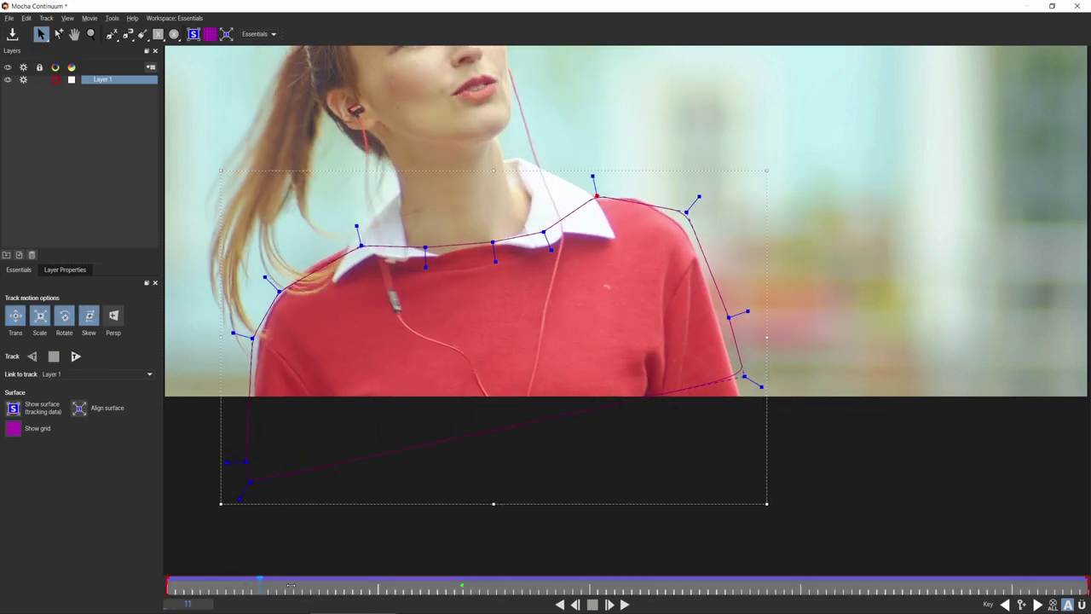
Step: Scrub through the tracked shot and raise the collar and shoulder points of the spline at frame 74
left_click_drag(262, 591, 802, 598)
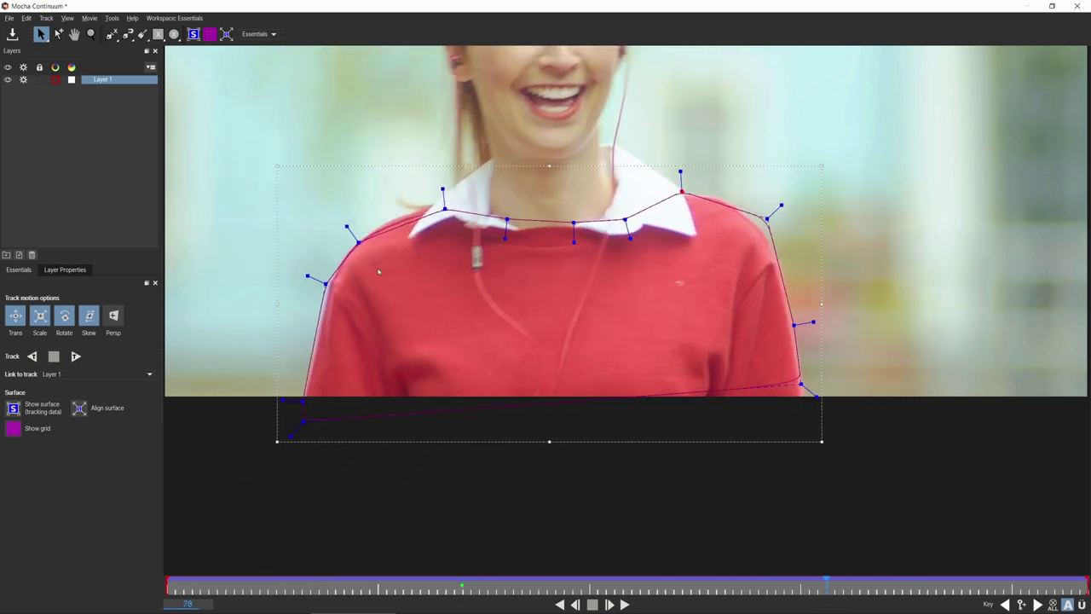
key("Left")
key("Left")
key("Left")
key("Left")
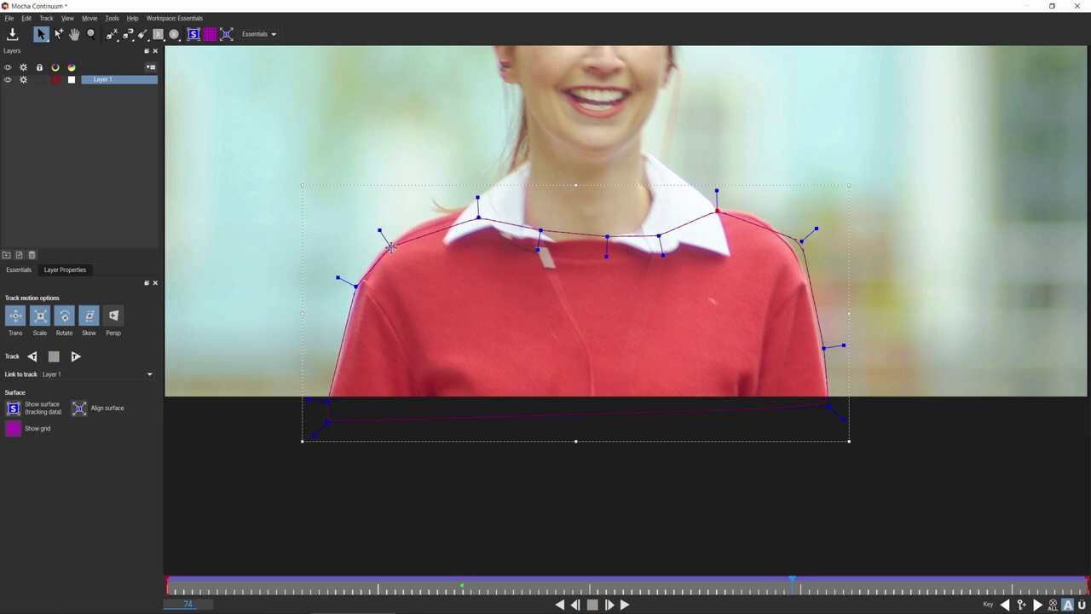
left_click_drag(717, 211, 714, 197)
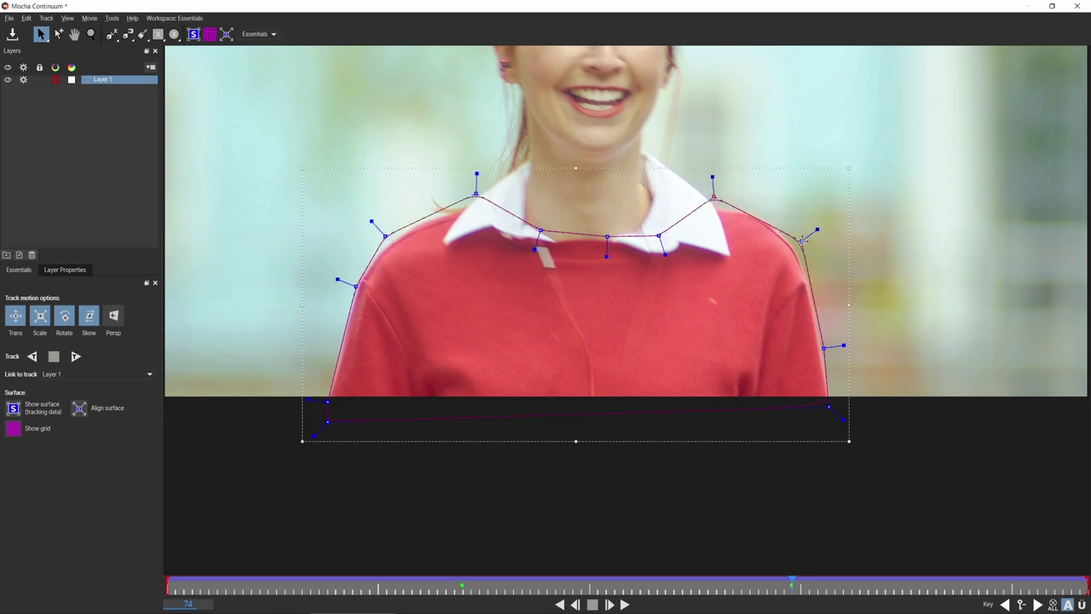
mouse_move(803, 241)
left_mouse_down()
mouse_move(807, 212)
mouse_move(802, 223)
left_mouse_up()
Step: At frame 0, move the spline's collar point outward and scrub to the last frame to check the shape
left_click_drag(190, 586, 32, 598)
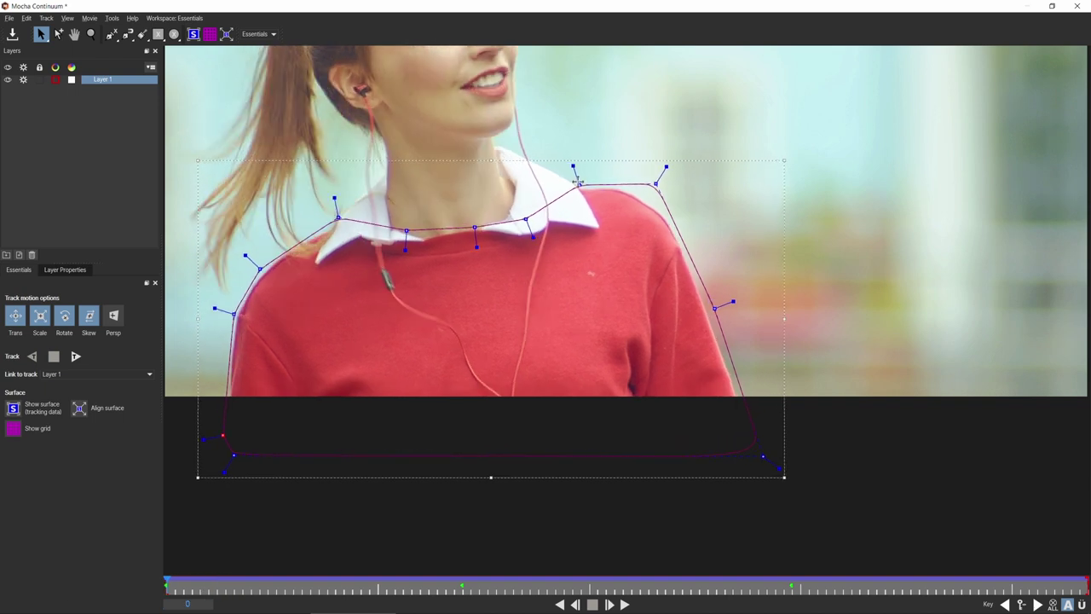
left_click_drag(579, 184, 567, 165)
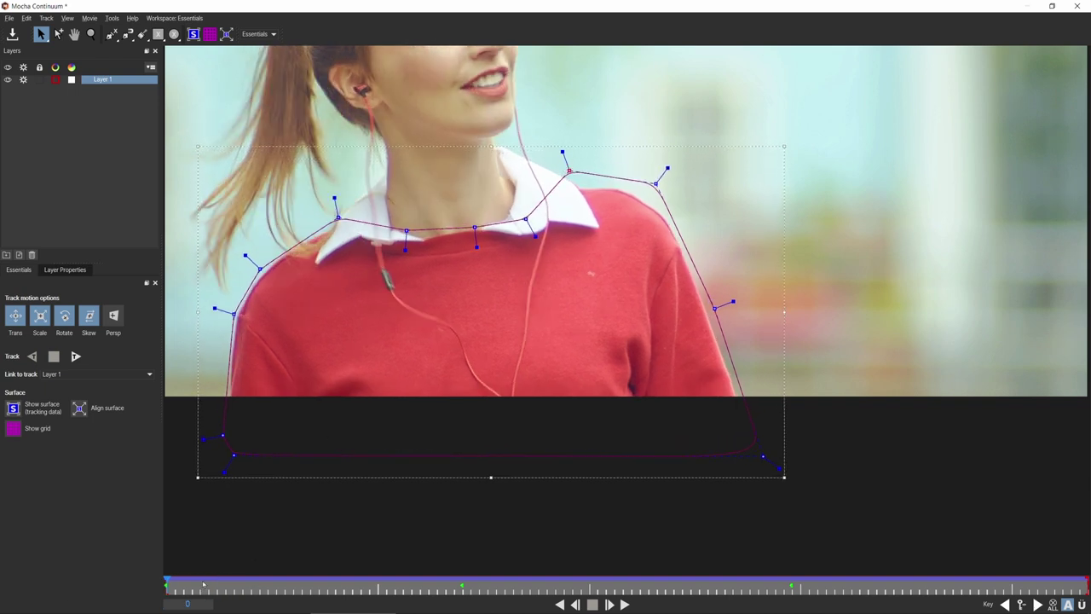
left_click_drag(168, 586, 1088, 579)
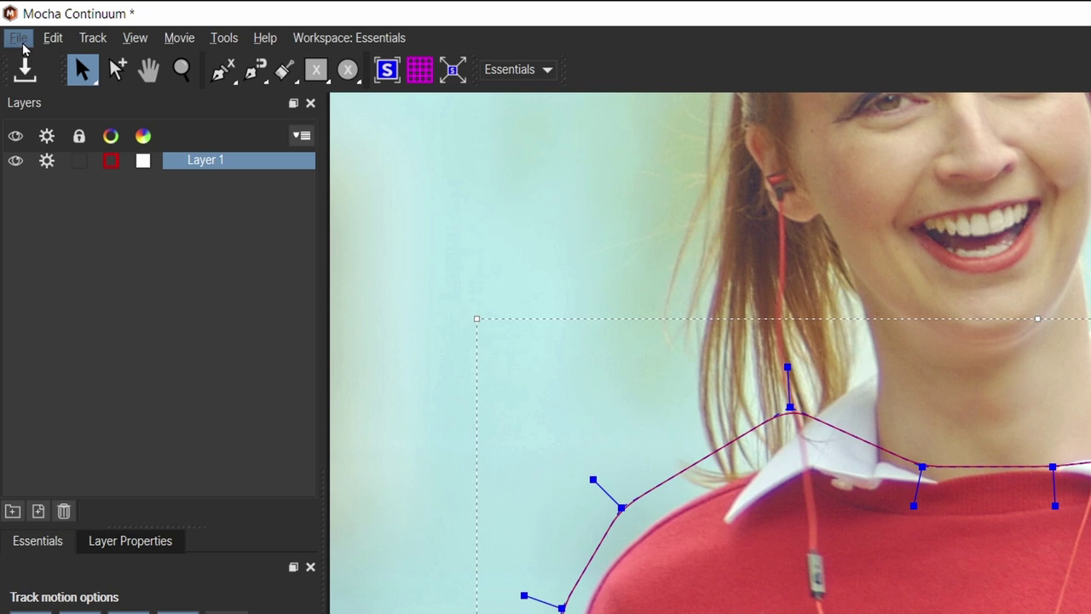
Step: Save the Mocha project and exit back to Premiere Pro
left_click(9, 19)
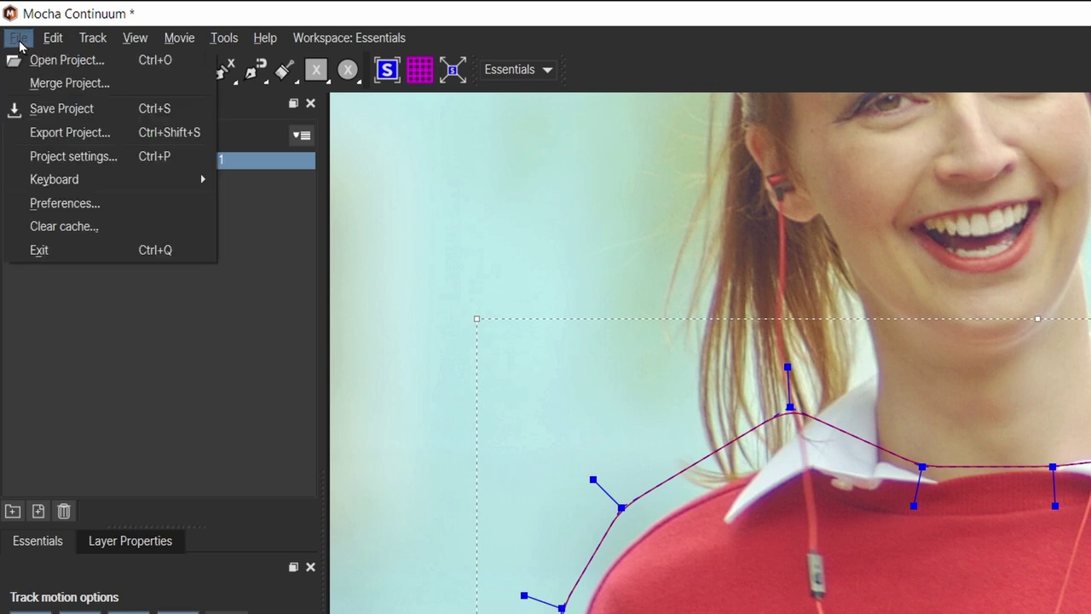
left_click(111, 114)
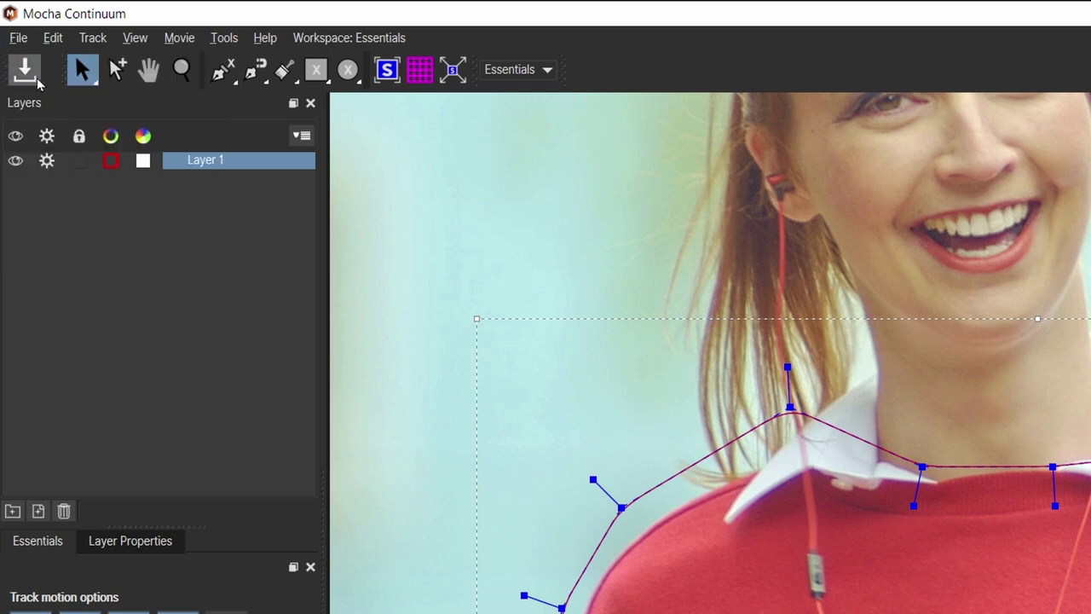
left_click(15, 38)
left_click(73, 251)
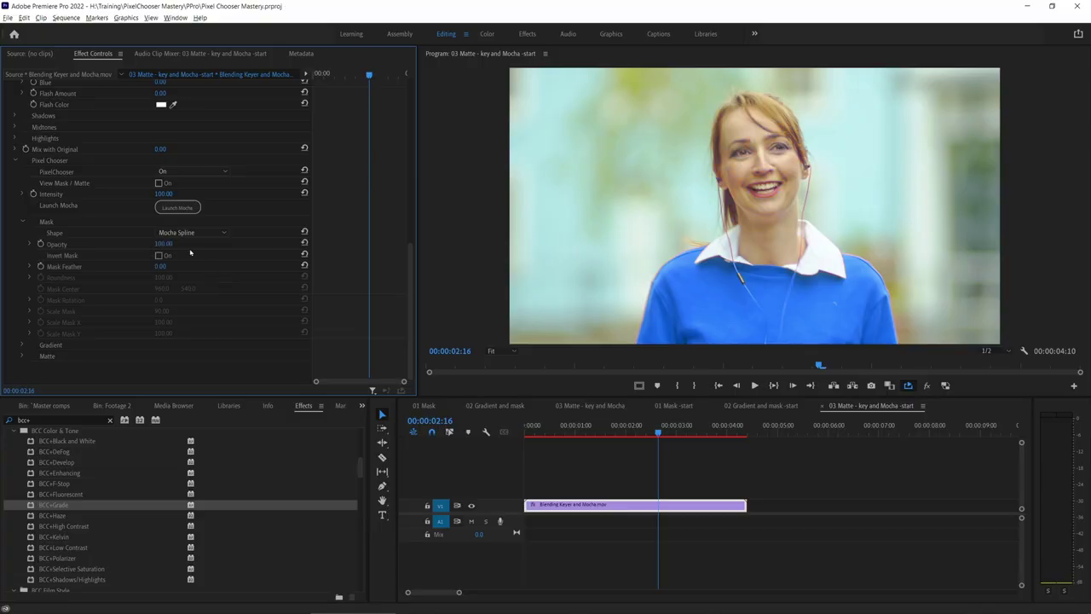
Step: Display the combined Mocha mask and key matte, and inspect it at the start of the clip
left_click(158, 183)
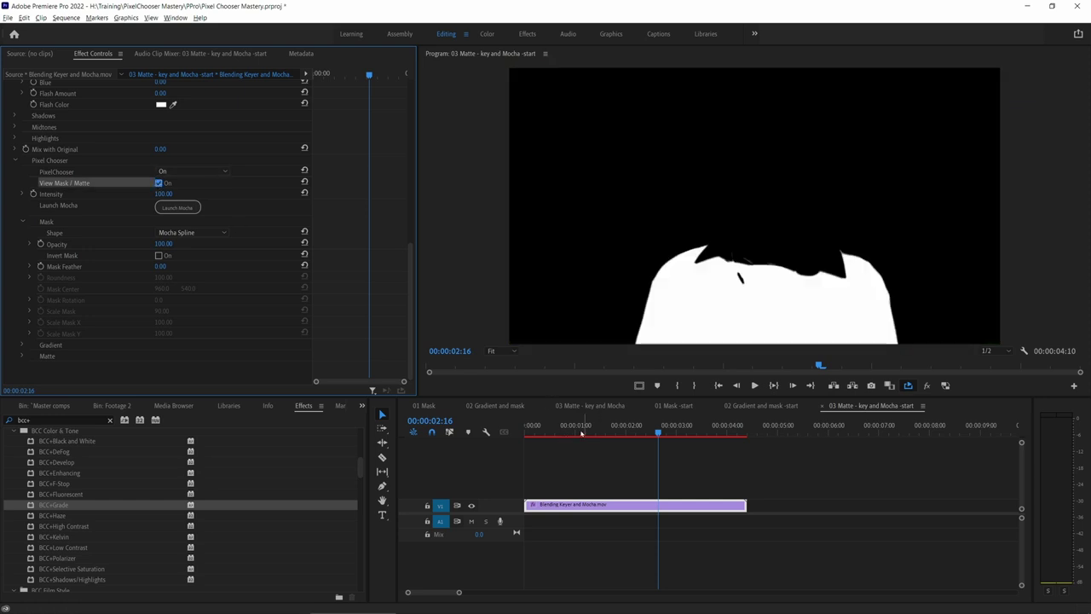
left_click(520, 433)
mouse_move(521, 433)
left_mouse_down()
mouse_move(554, 435)
mouse_move(521, 434)
left_mouse_up()
left_click(247, 284)
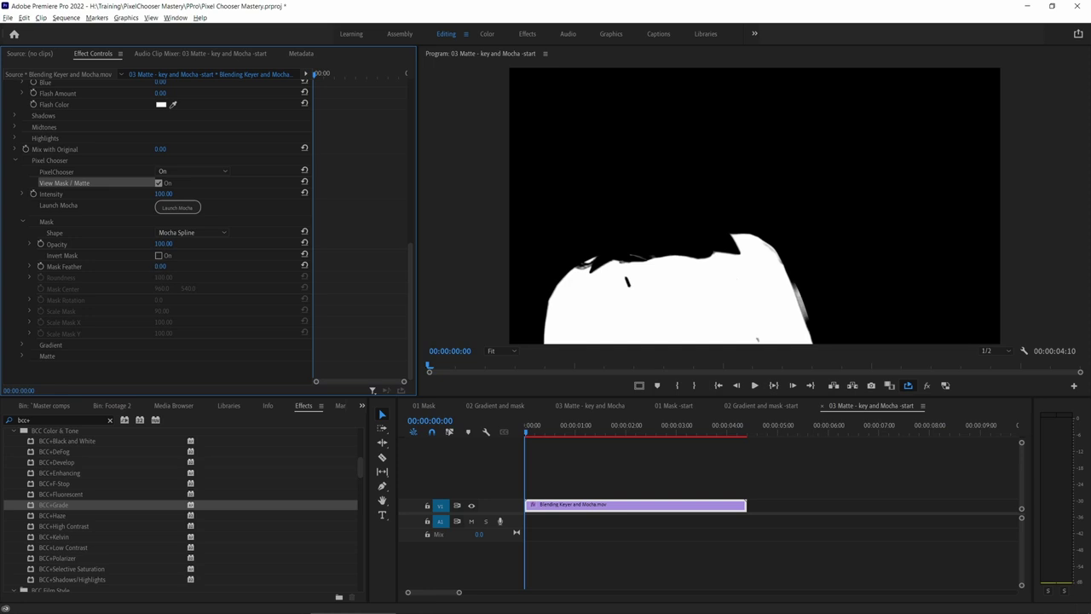
Step: Set Mask Feather to 4 and play the recolored clip to check the masked sweater
mouse_move(160, 267)
left_mouse_down()
mouse_move(174, 267)
mouse_move(165, 267)
left_mouse_up()
left_click(163, 266)
type("4")
key("Return")
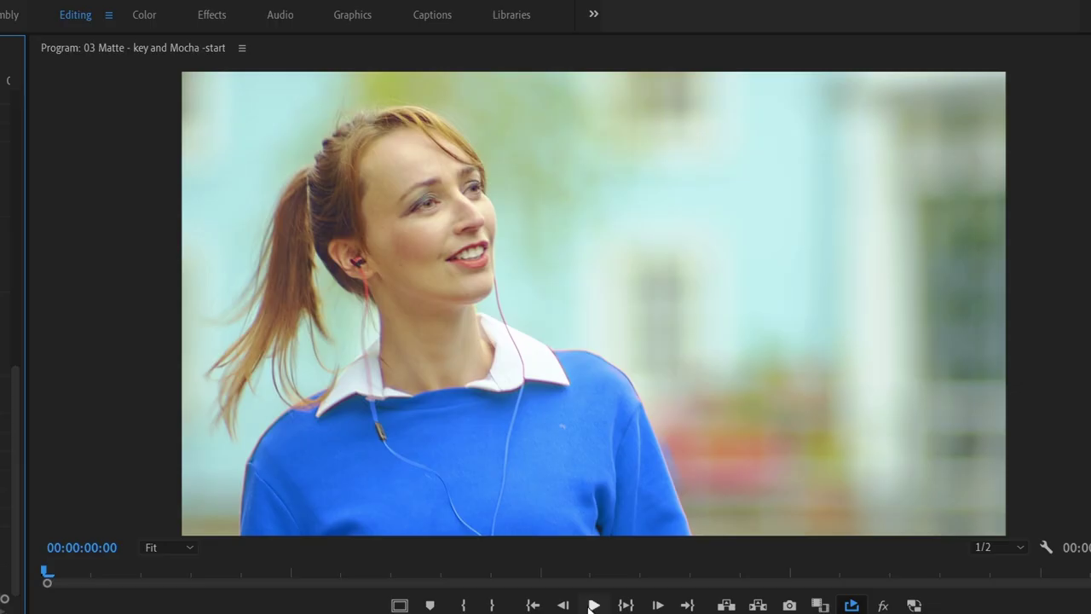
left_click(595, 605)
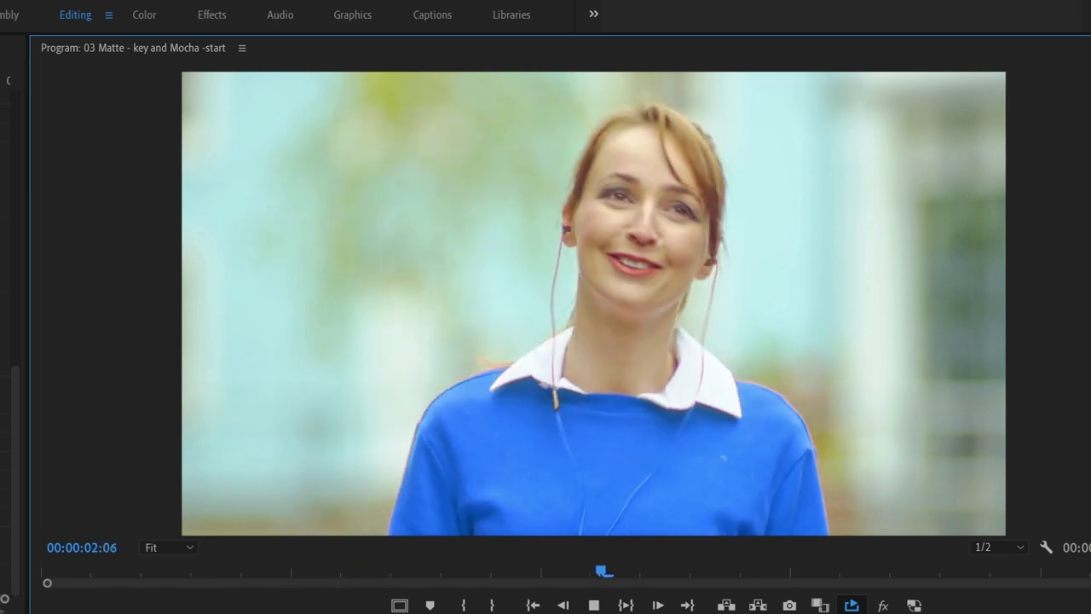